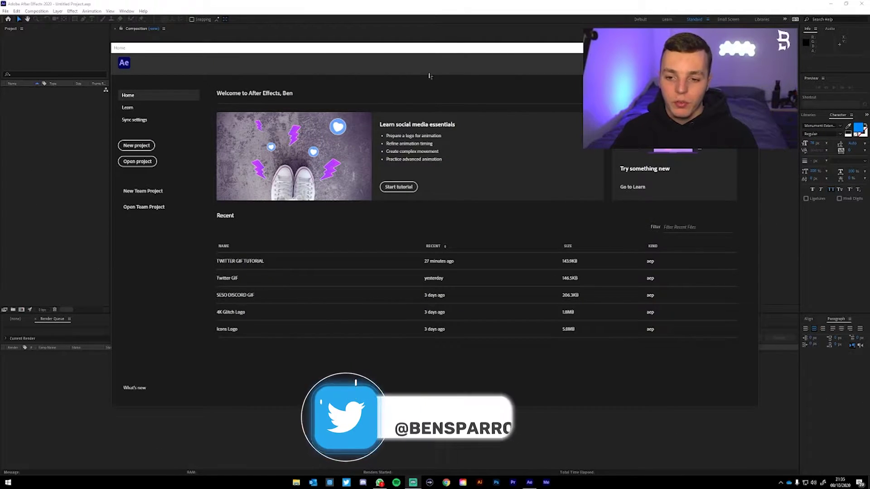
Step: Start a new project and name a new composition 'Twitter GIF Tutorial'
left_click(136, 146)
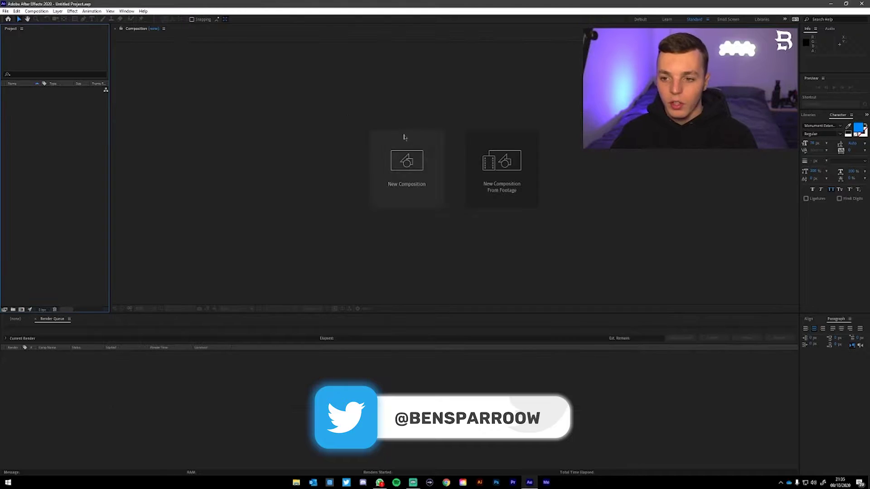
left_click(425, 173)
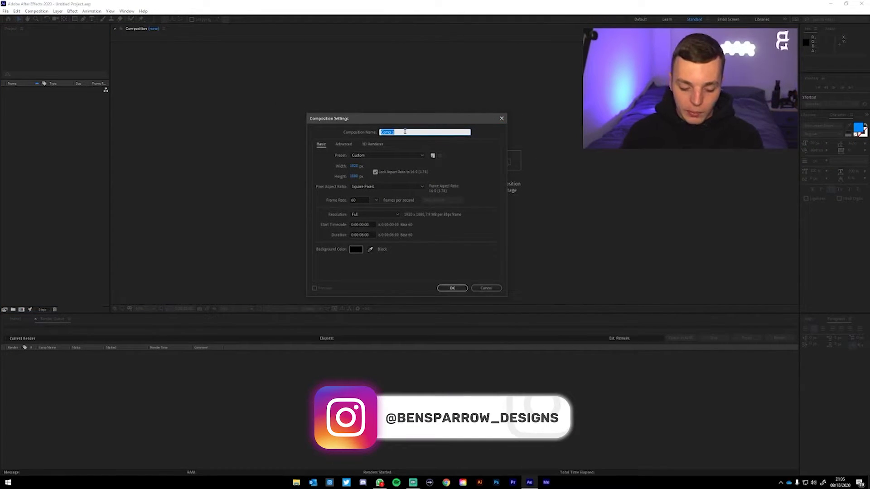
type("Twitter")
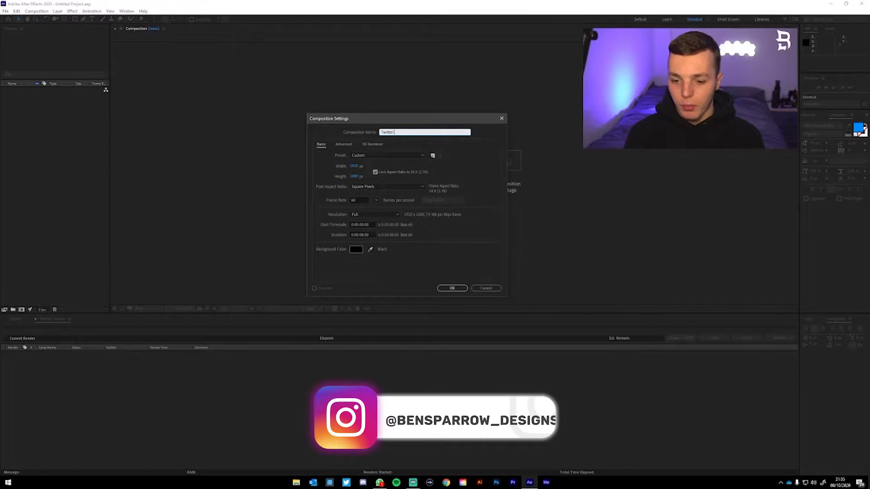
type(" GIF Tutorial")
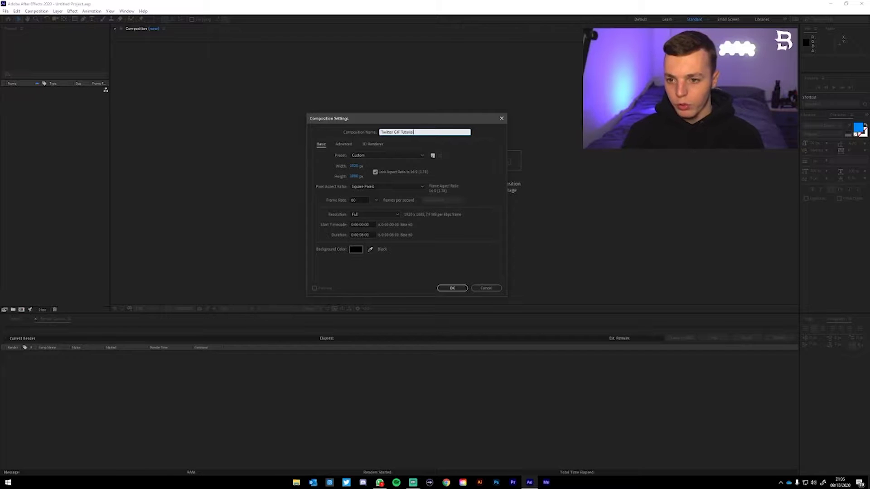
left_click(474, 154)
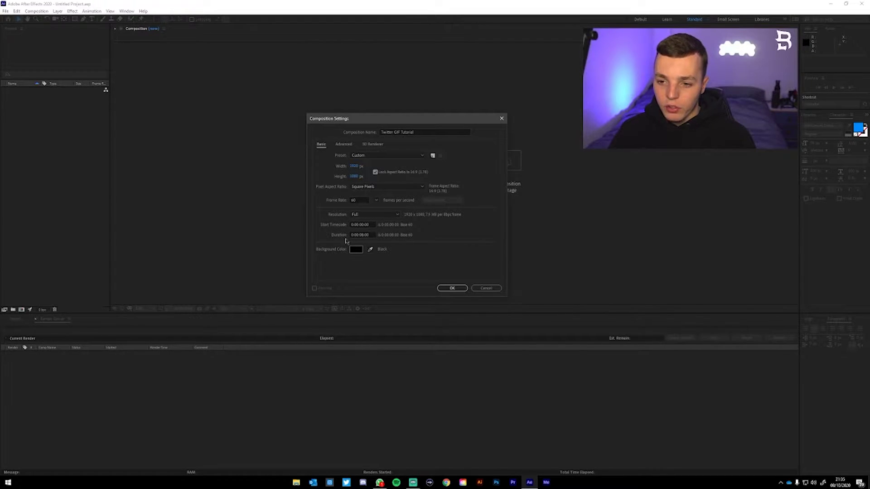
Step: Keep the 8-second duration and a black background colour, then create the composition
left_click(361, 235)
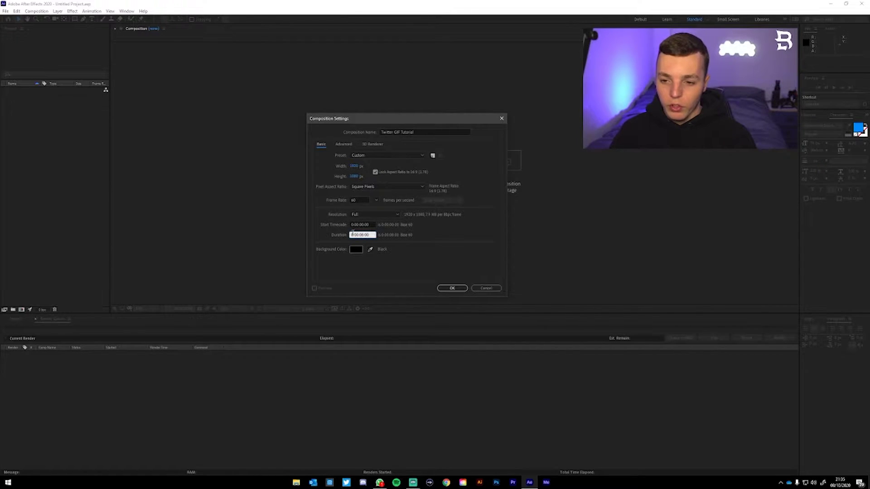
left_click(395, 256)
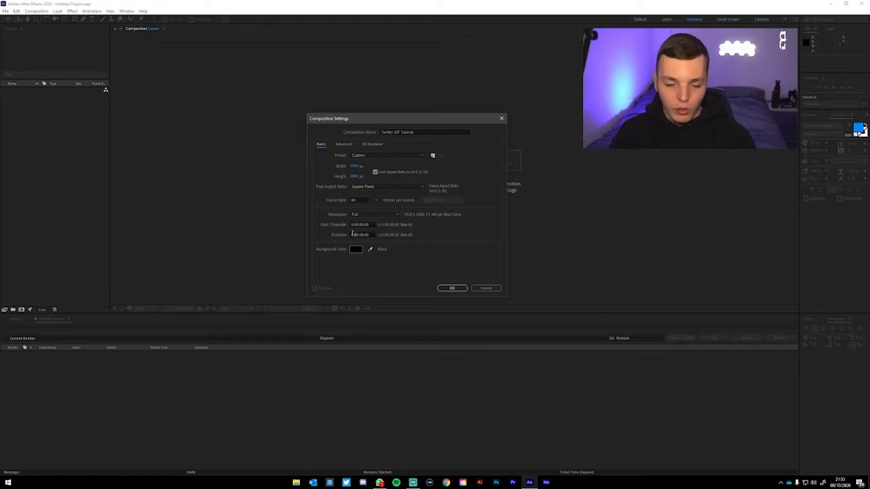
left_click(351, 235)
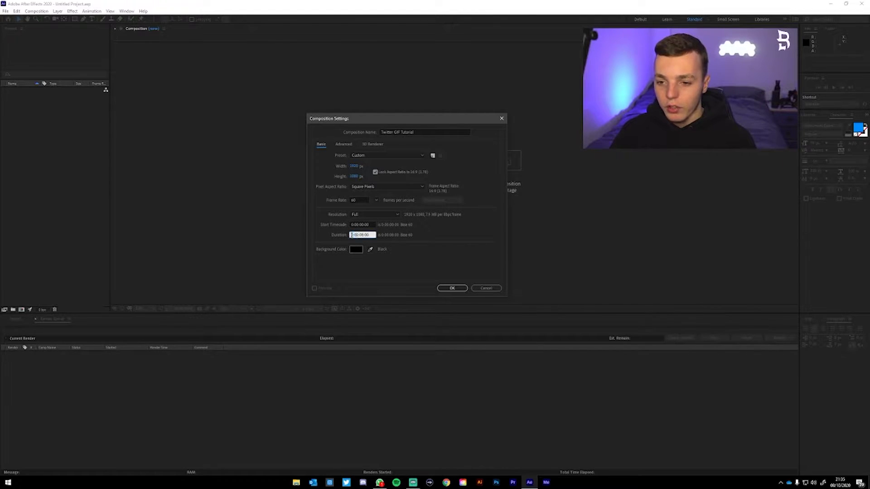
left_click(429, 236)
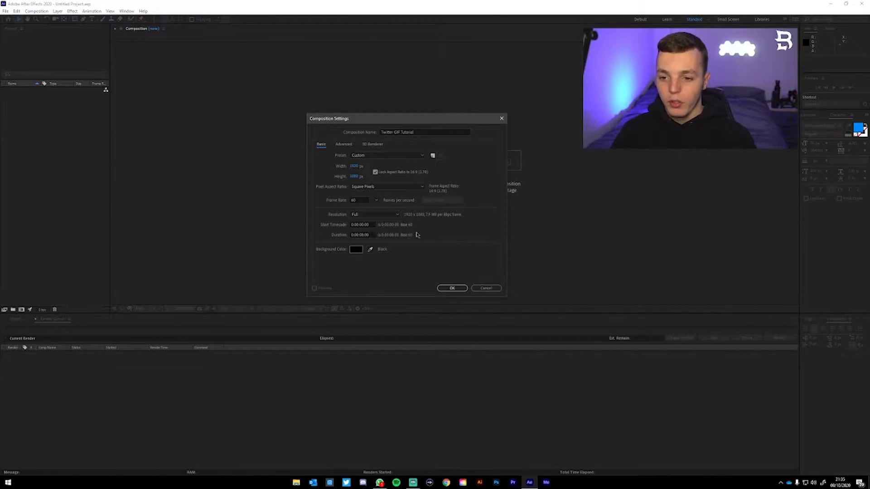
left_click(359, 252)
left_click_drag(394, 254, 440, 198)
left_click_drag(411, 224, 355, 284)
left_click(503, 200)
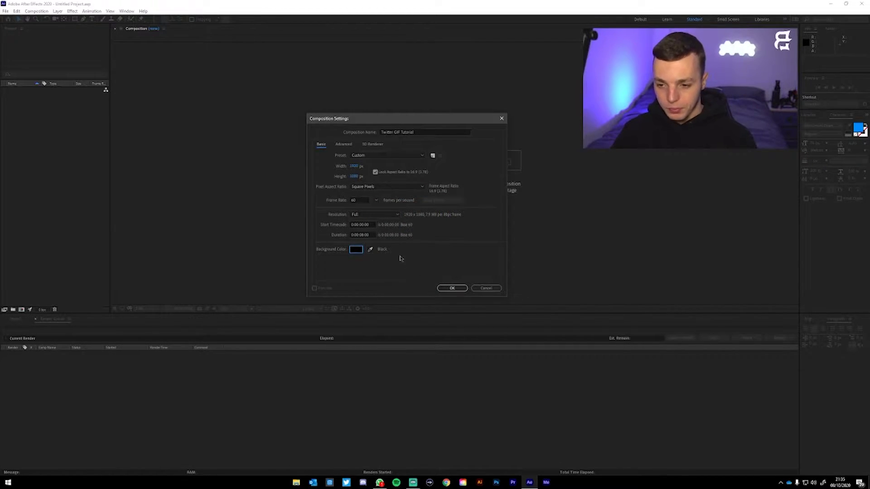
left_click(452, 289)
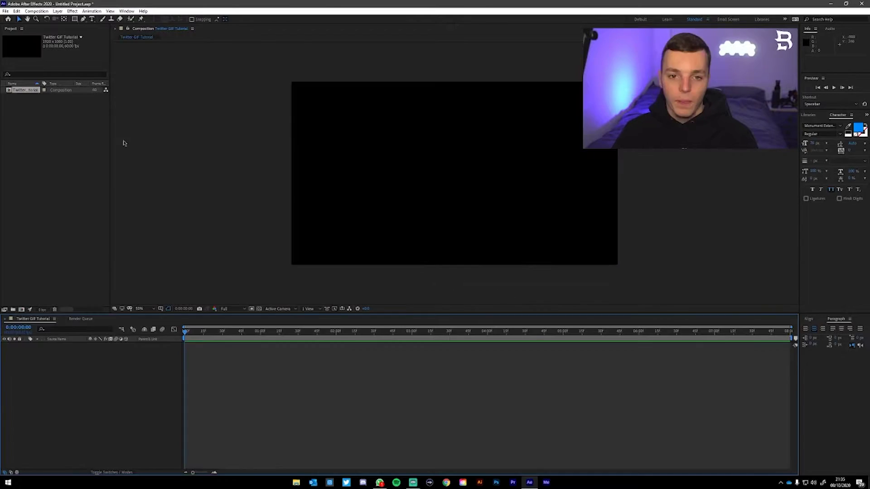
Step: Import White Monogram.png and drag it into the Twitter GIF Tutorial timeline as a layer
left_click(96, 146)
left_click(5, 11)
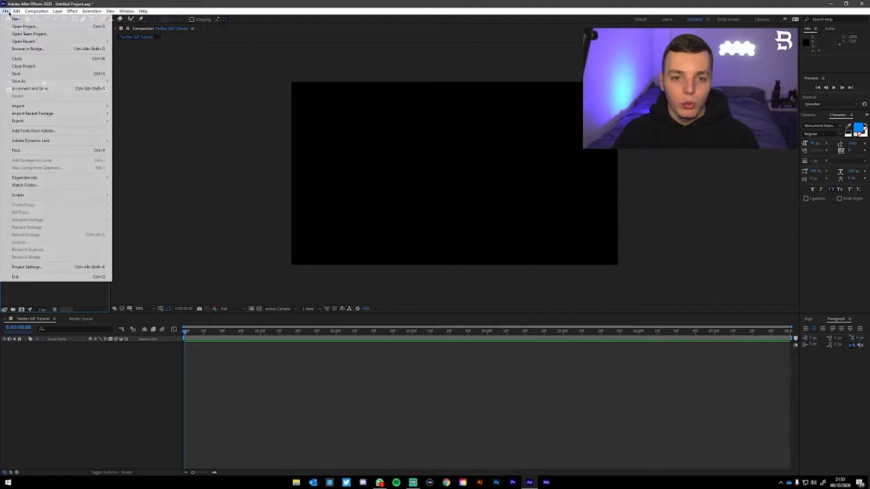
mouse_move(23, 107)
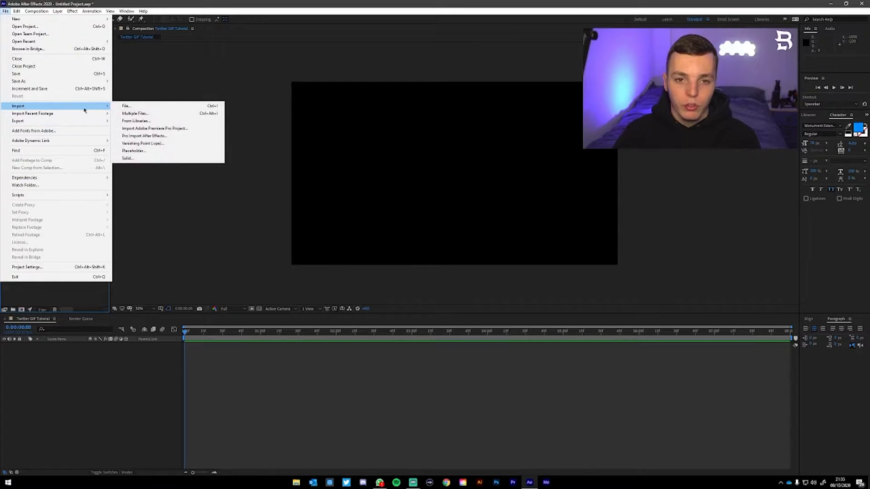
left_click(170, 108)
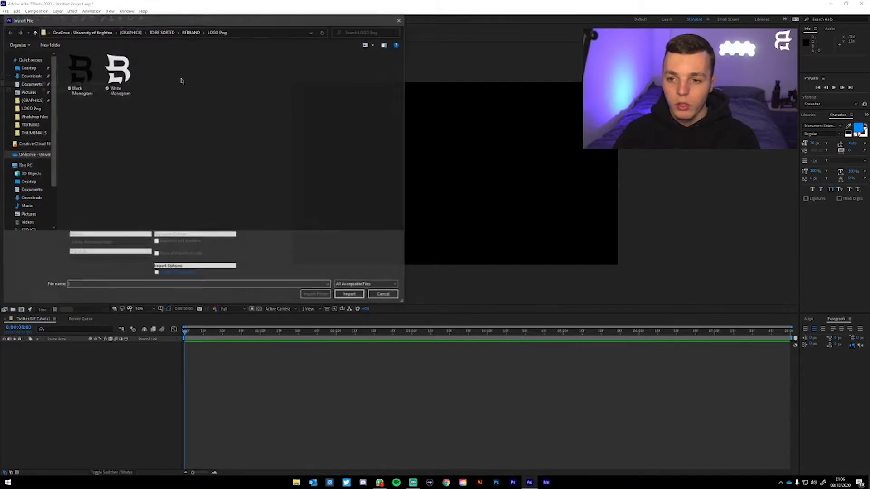
left_click(118, 72)
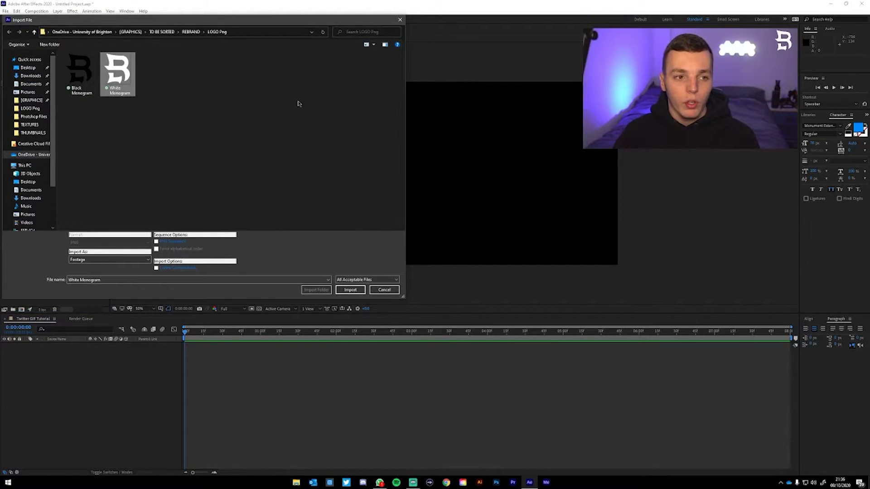
left_click(351, 290)
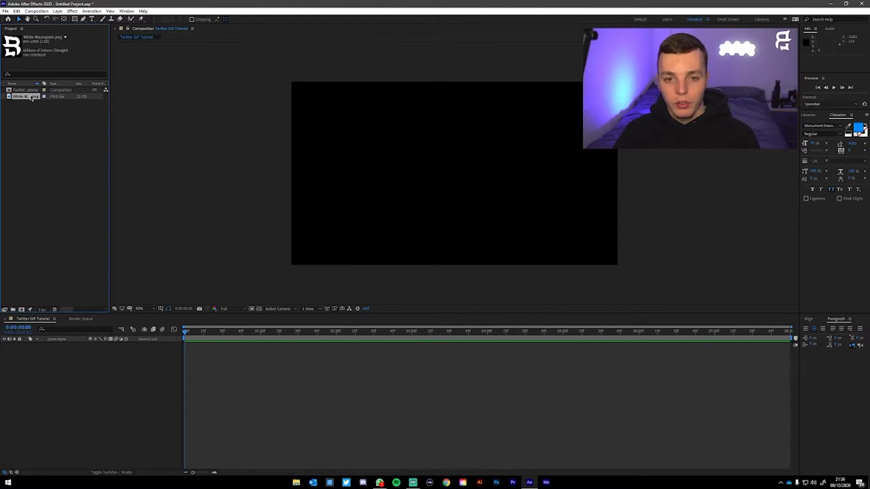
left_click_drag(32, 98, 98, 361)
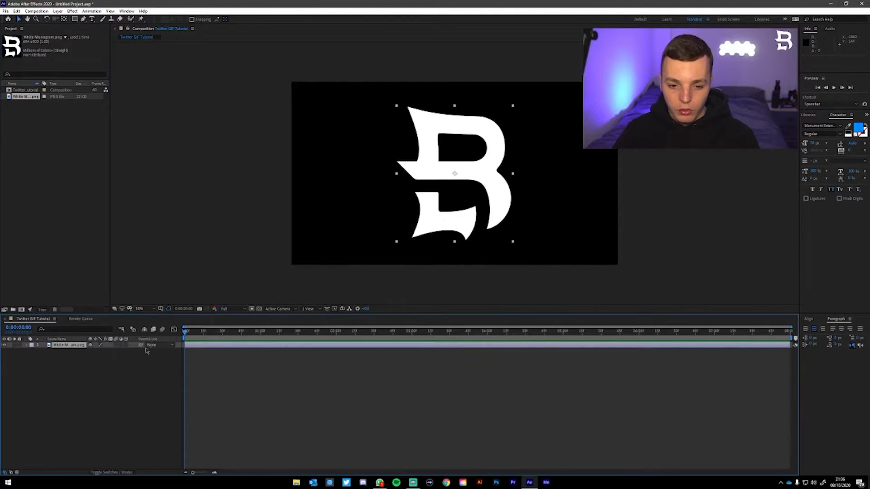
left_click(146, 350)
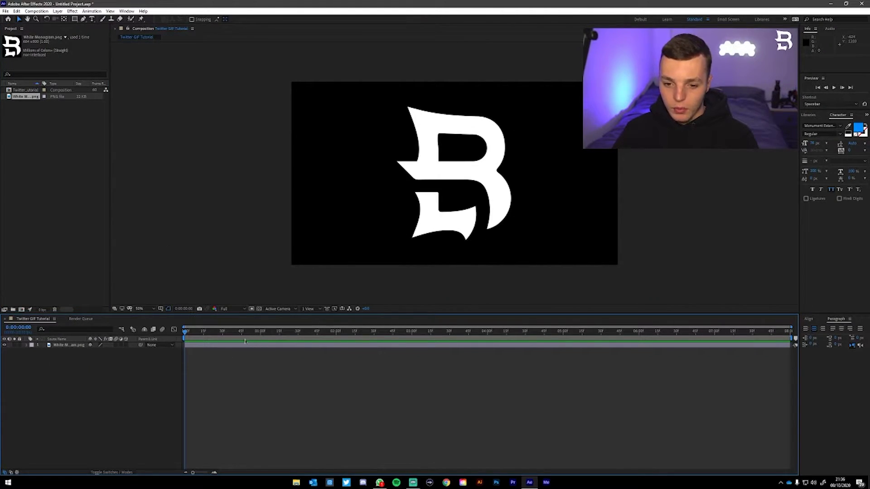
Step: Drag the B monogram's handle in the viewer to shrink it to roughly 40%
left_click(468, 174)
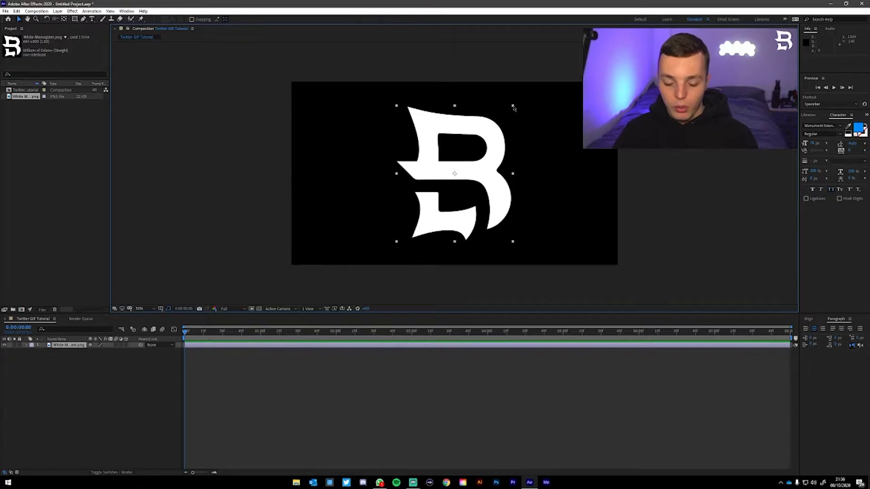
left_click_drag(513, 106, 513, 106)
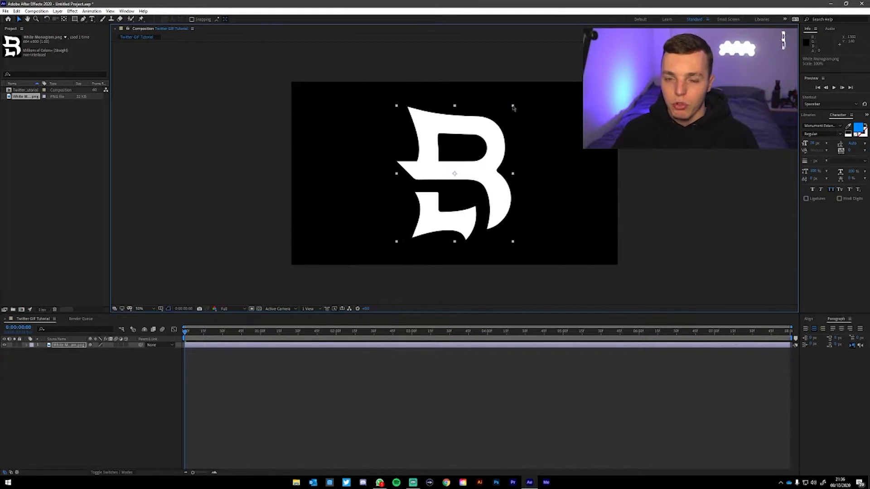
left_click_drag(513, 108, 482, 144)
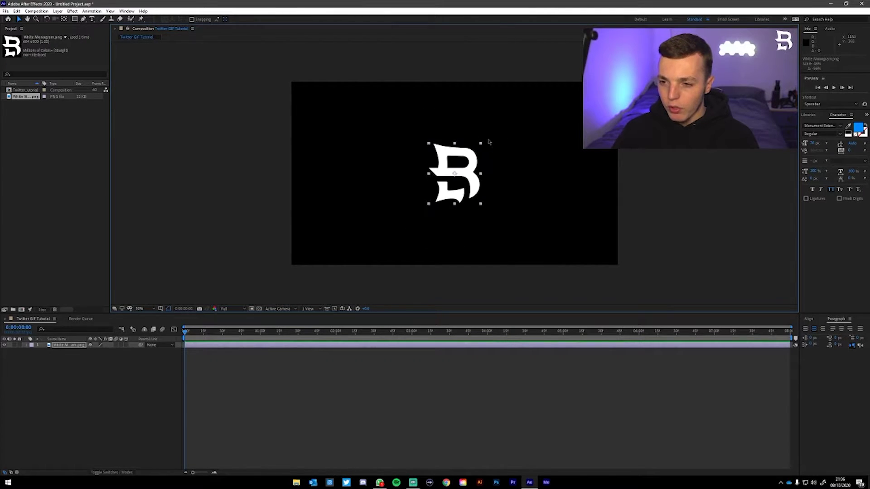
left_click(479, 145)
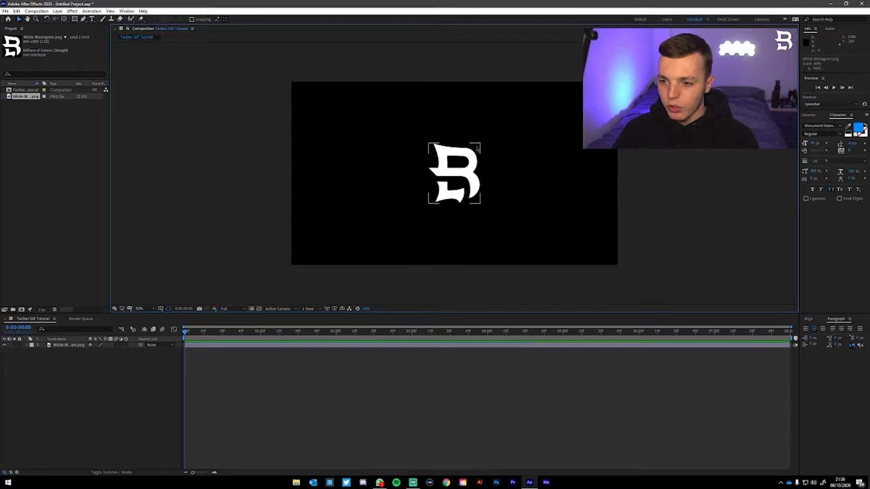
left_click(477, 148)
left_click(480, 147)
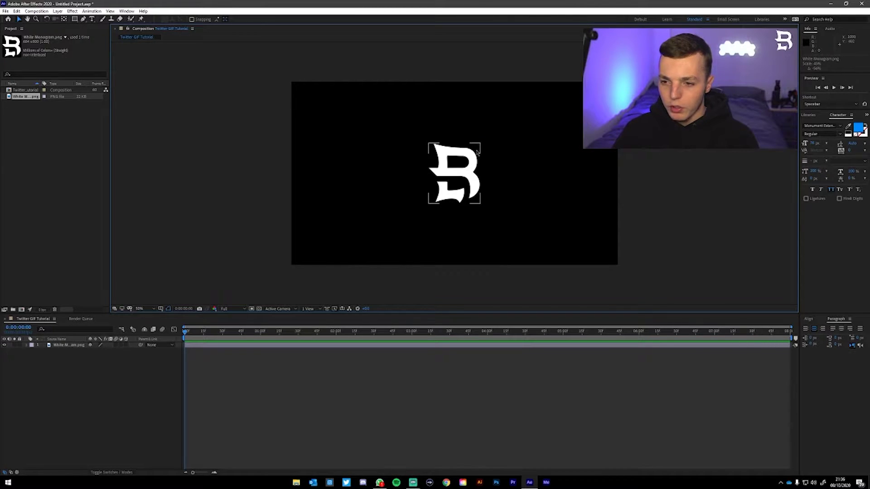
left_click(477, 151)
left_click_drag(480, 144, 479, 147)
left_click(431, 140)
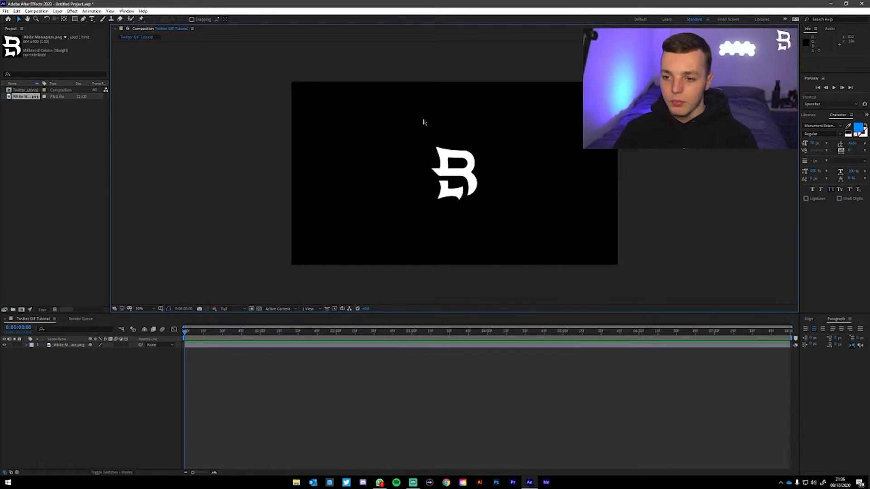
Step: Set the monogram layer's Transform Scale to exactly 40%
left_click(471, 173)
left_click(27, 346)
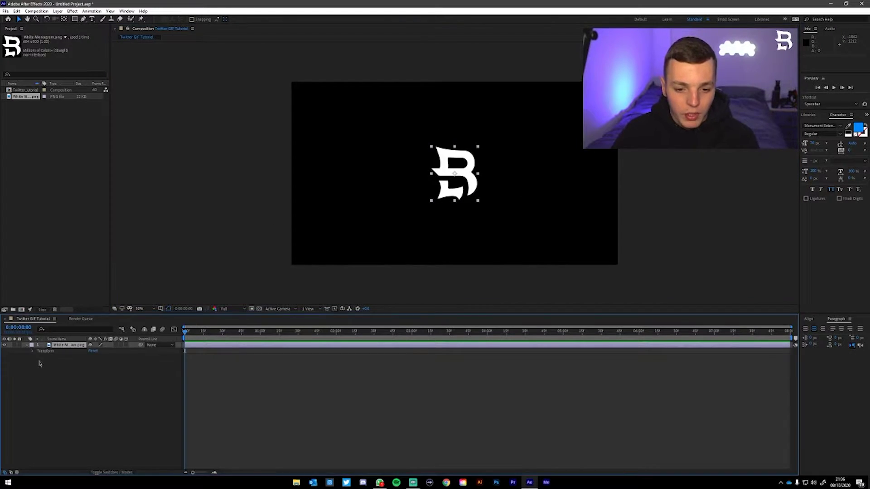
left_click(32, 351)
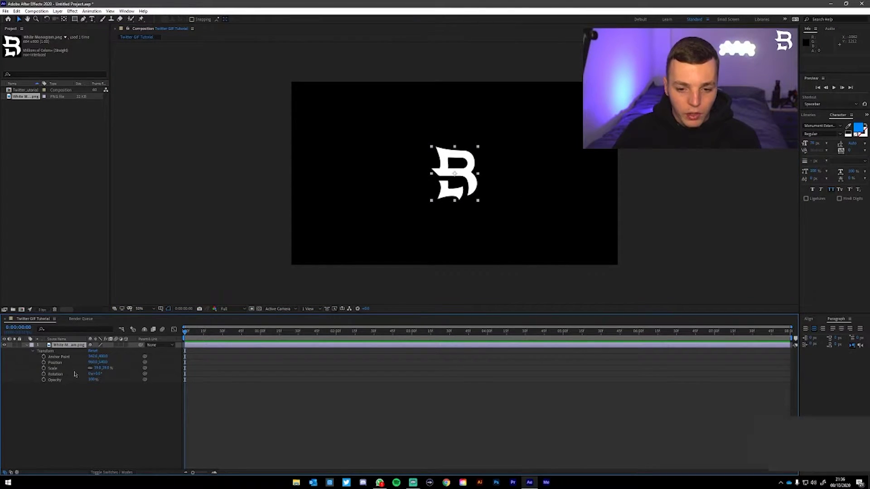
left_click(99, 368)
type("40")
key("Return")
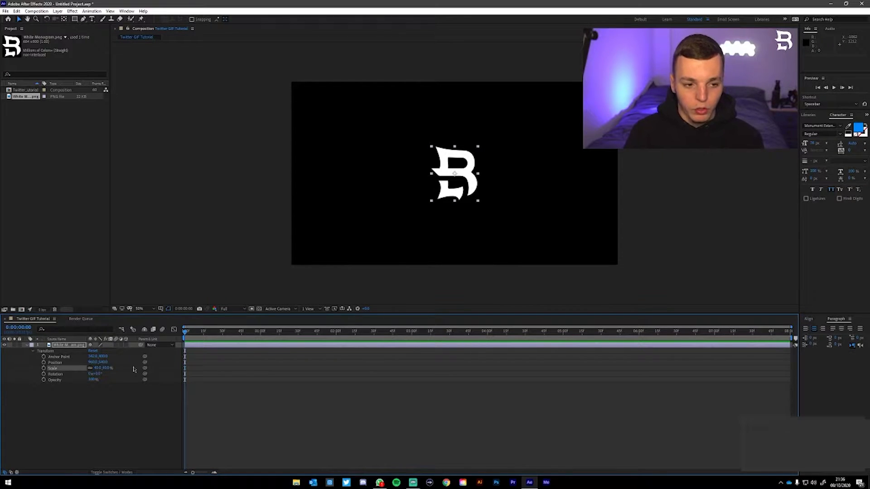
left_click(597, 245)
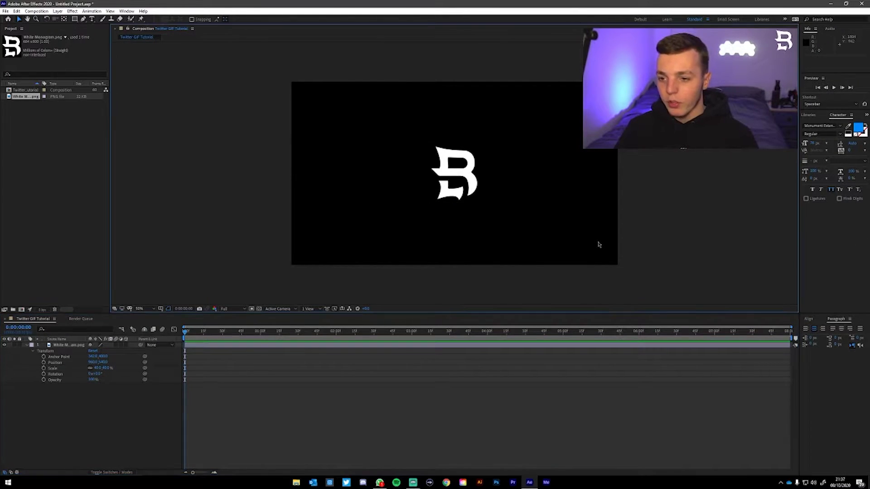
Step: Create a new Royal Blue solid layer from the timeline's New menu
left_click(27, 345)
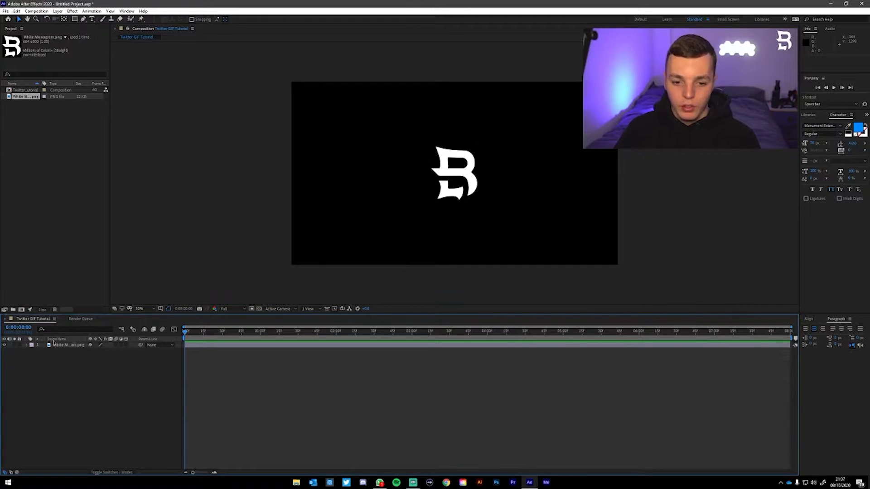
right_click(75, 377)
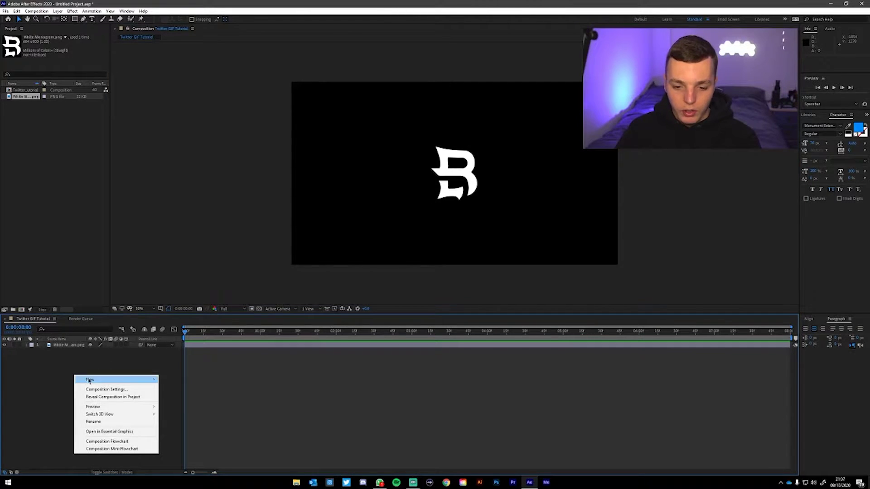
mouse_move(109, 379)
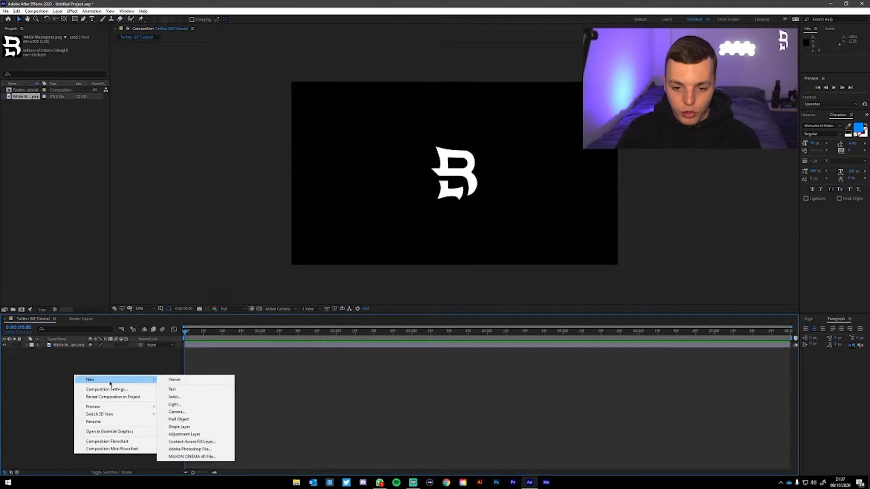
left_click(198, 397)
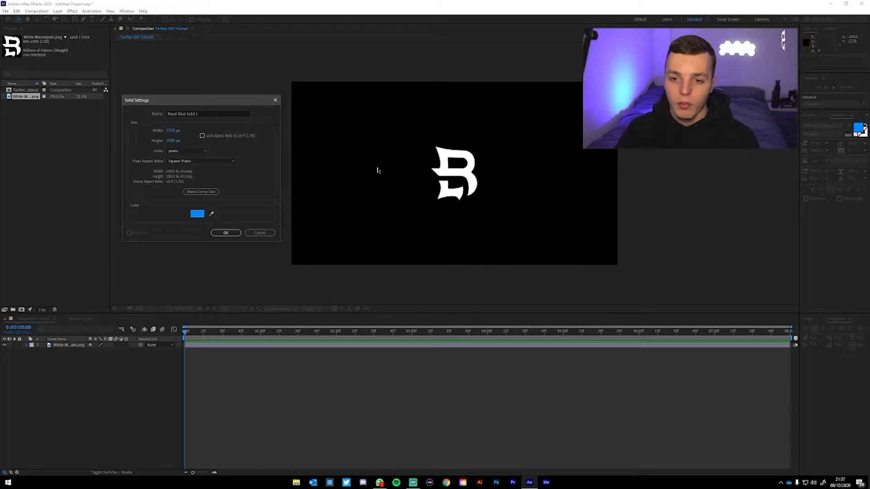
left_click(225, 232)
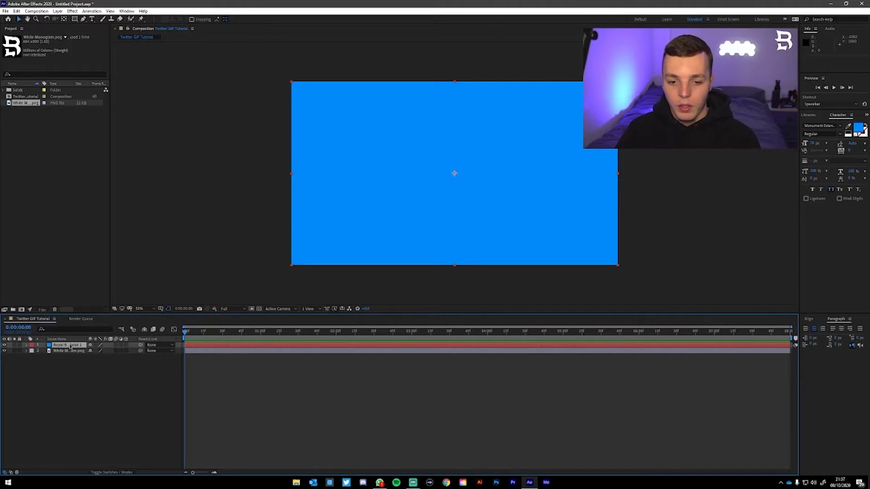
Step: Move the Royal Blue solid beneath the monogram layer and lock it
left_click_drag(70, 346, 53, 358)
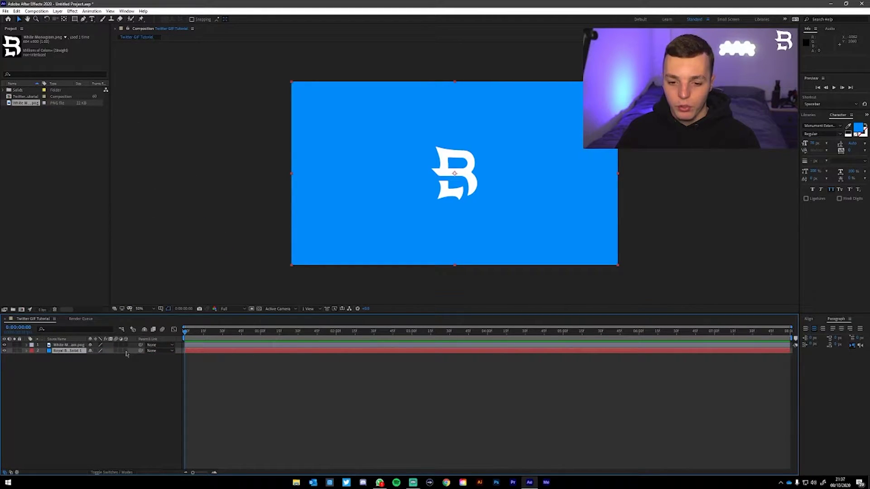
left_click(19, 351)
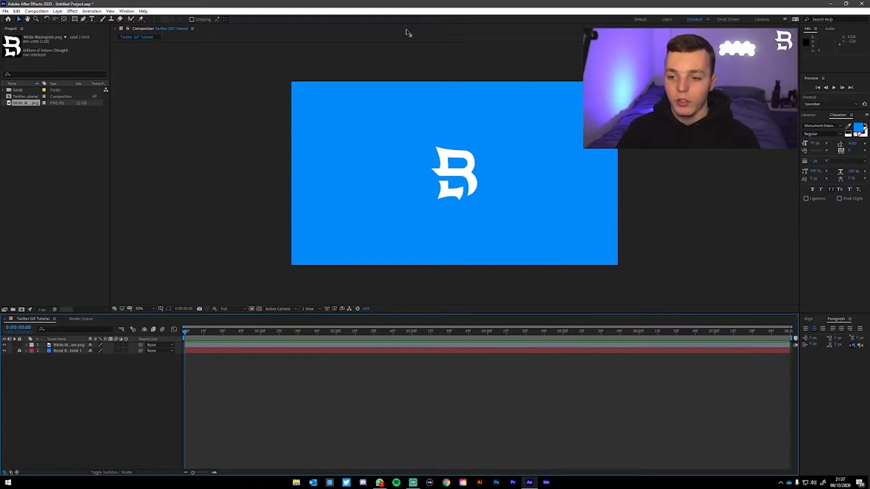
left_click(72, 346)
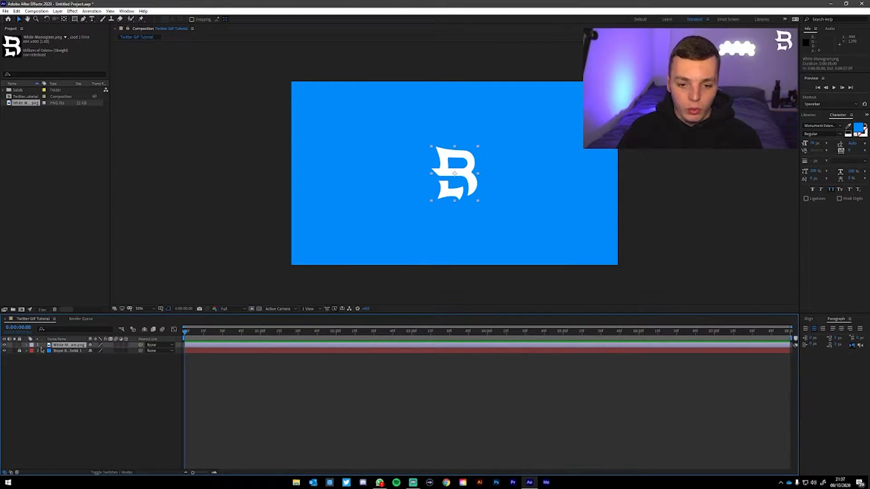
left_click(26, 345)
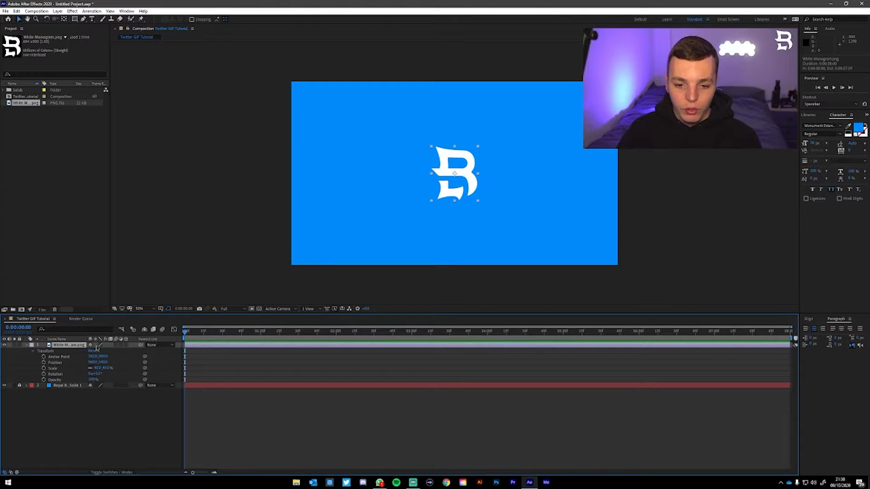
Step: Enable Scale and Rotation keyframes on the monogram layer at frame 0
left_click(33, 352)
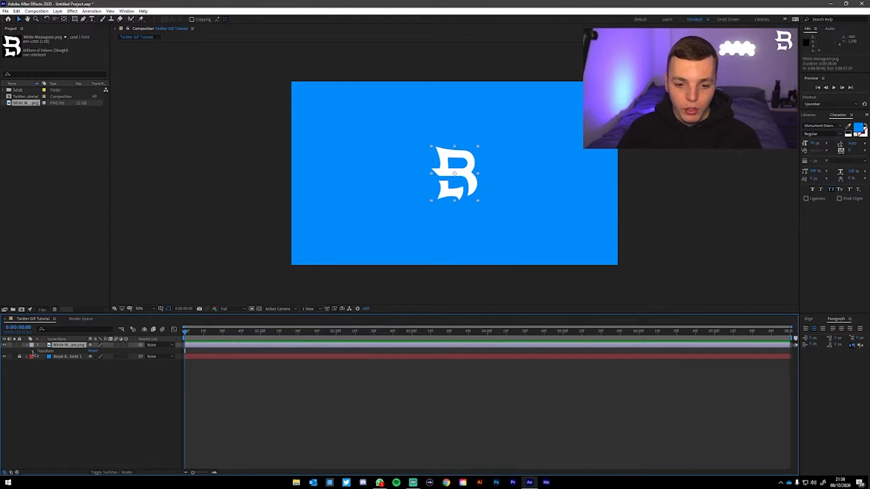
left_click(33, 351)
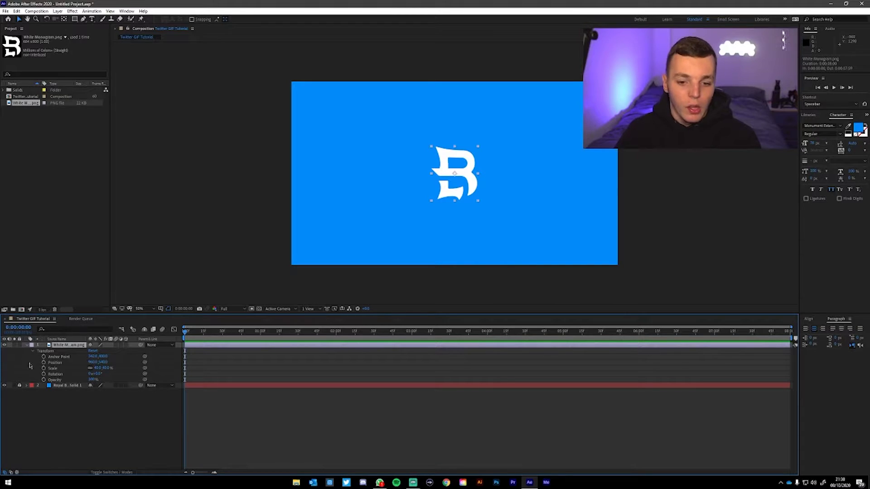
left_click(44, 367)
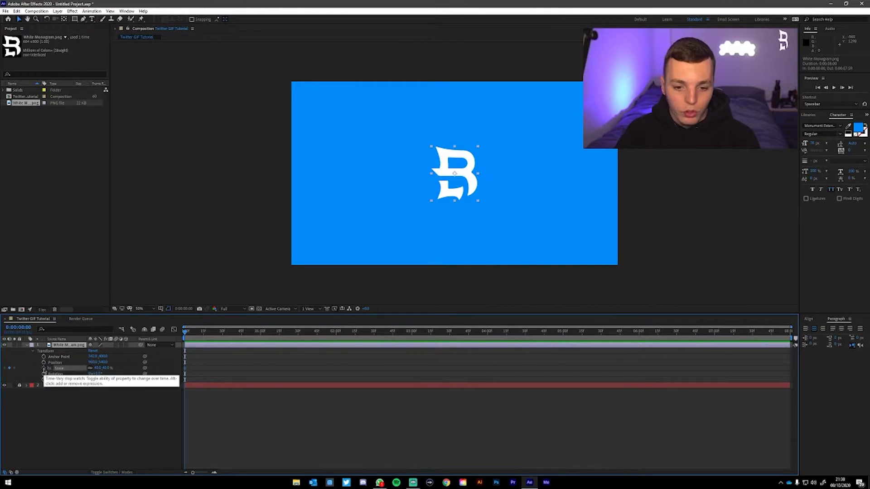
left_click(43, 374)
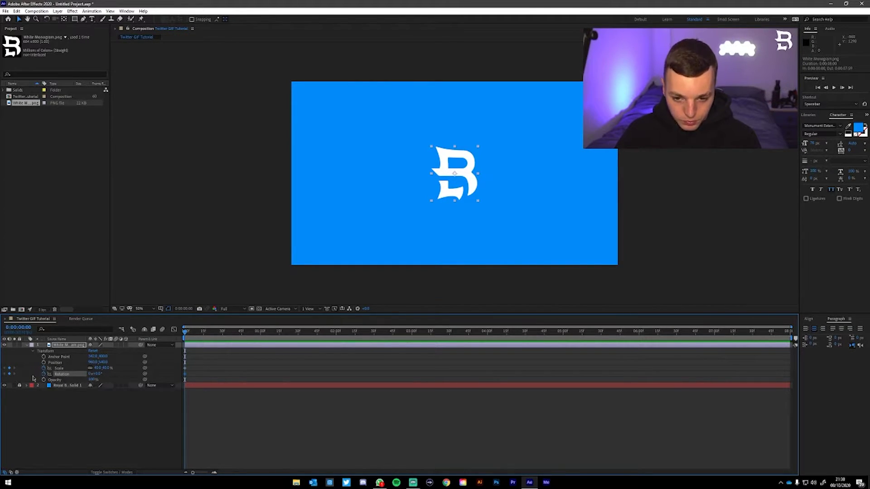
Step: Shift the starting Scale and Rotation keyframes about 10 frames later and zoom the timeline in
left_click_drag(195, 366, 188, 375)
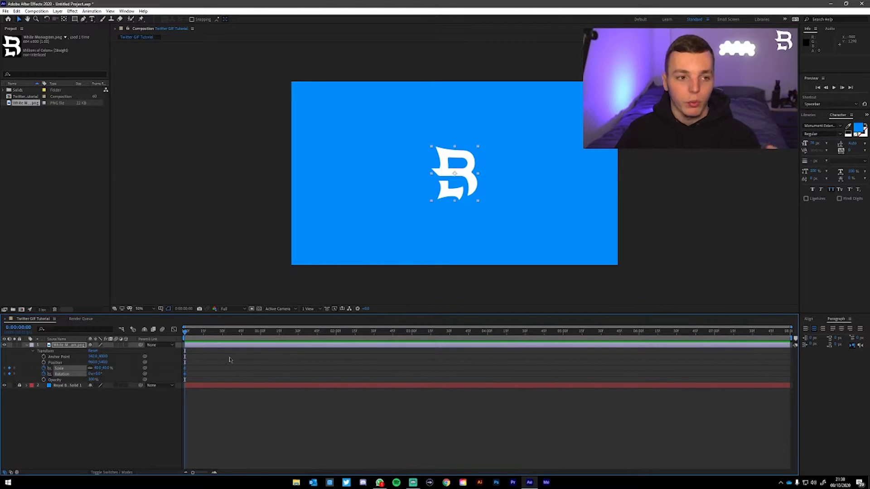
left_click(60, 375)
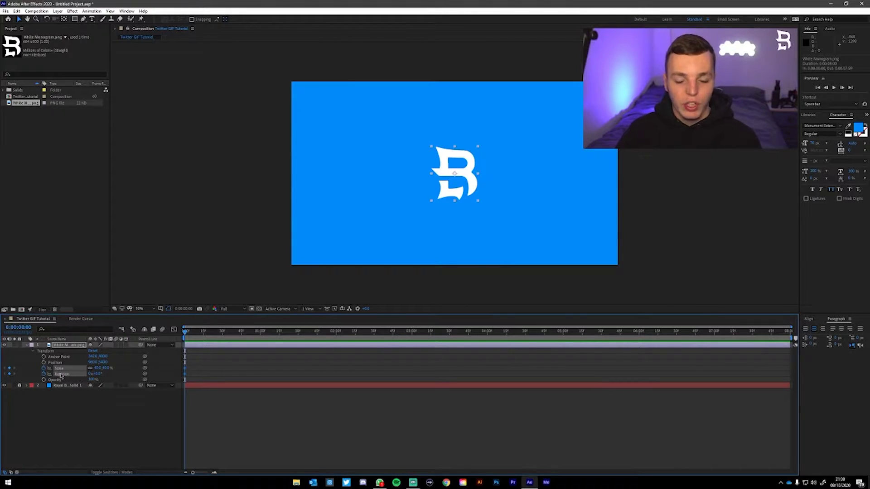
left_click_drag(195, 366, 184, 375)
left_click(203, 369)
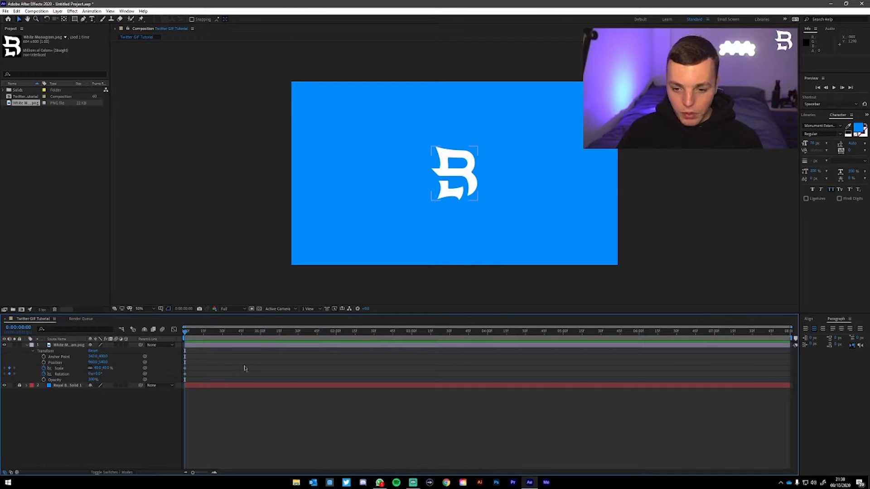
left_click_drag(243, 368, 185, 376)
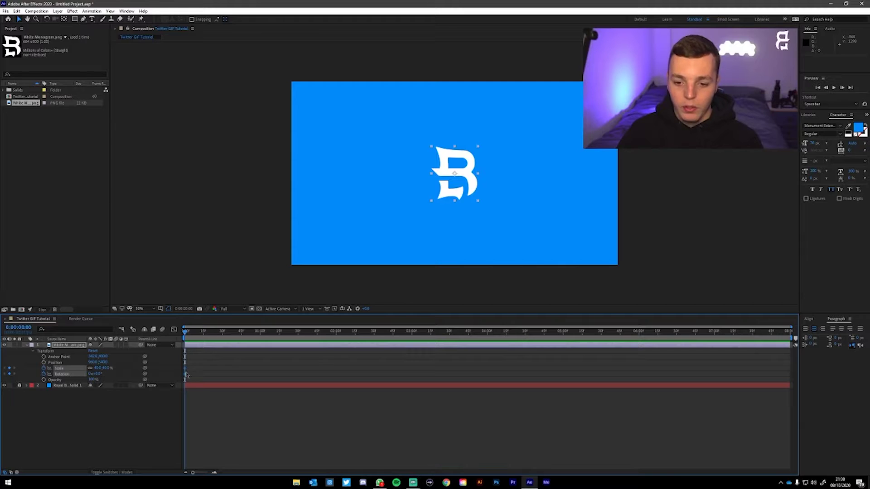
left_click_drag(186, 376, 200, 336)
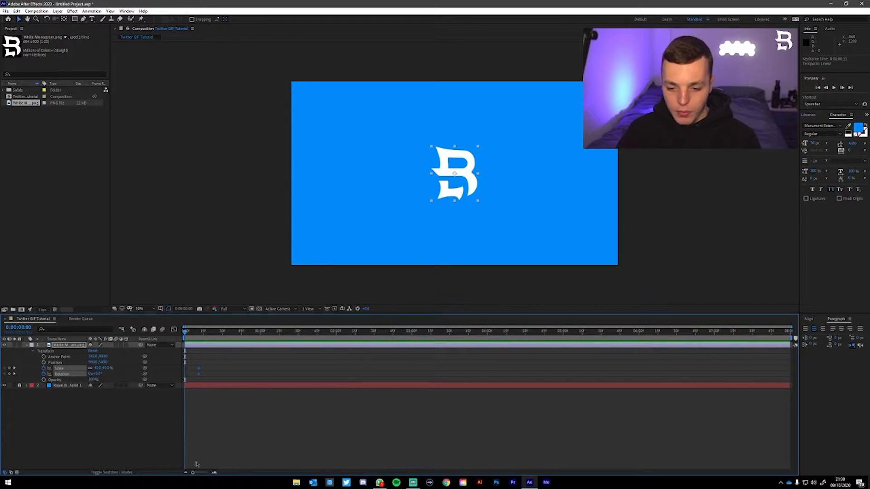
left_click_drag(193, 473, 207, 472)
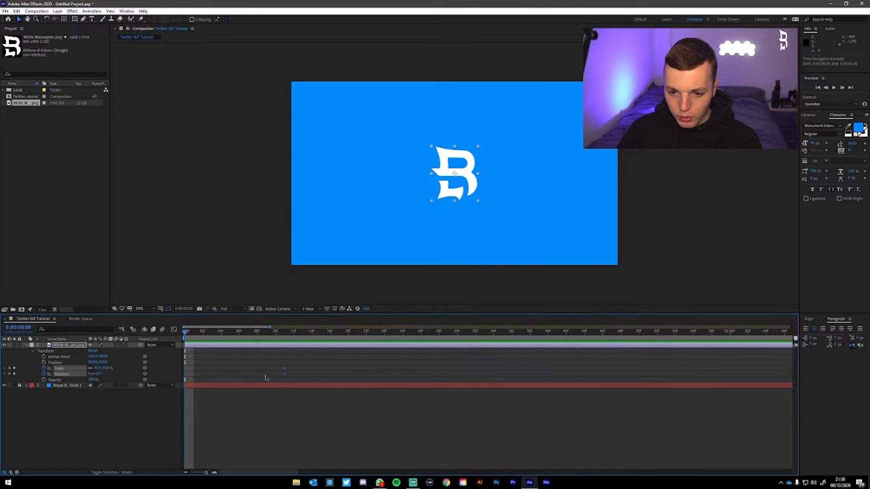
Step: Move the playhead to 0:00:00:20 and add Scale and Rotation keyframes for the logo there
left_click(275, 331)
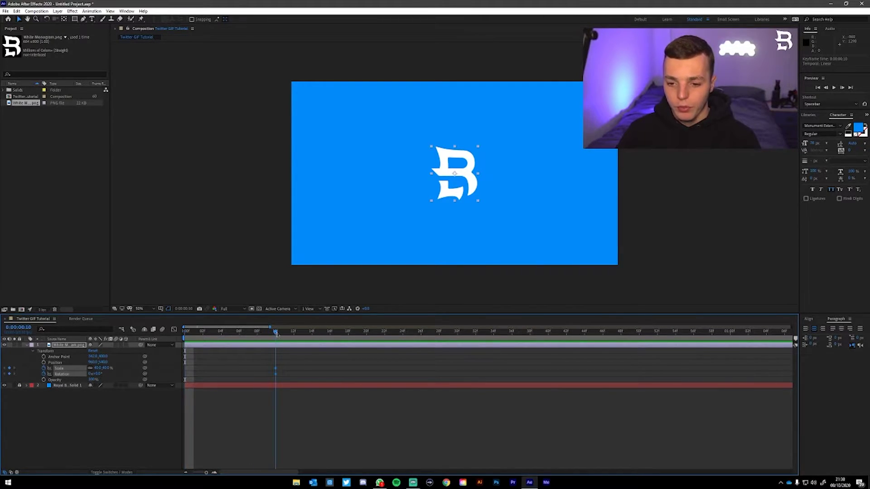
left_click(311, 380)
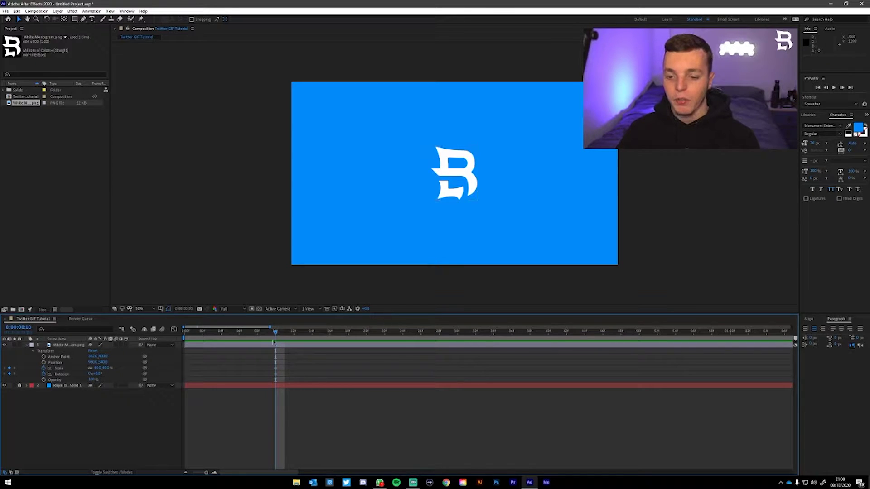
left_click_drag(276, 332, 366, 333)
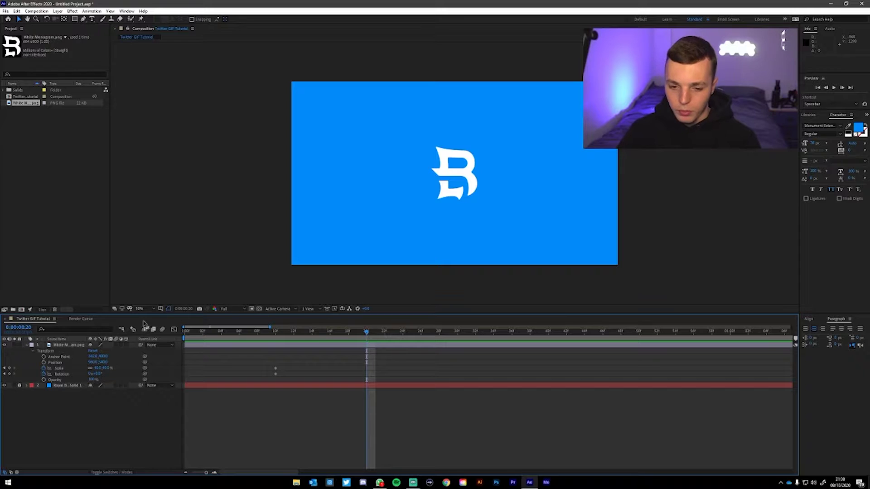
left_click(10, 368)
left_click(10, 368)
left_click(11, 374)
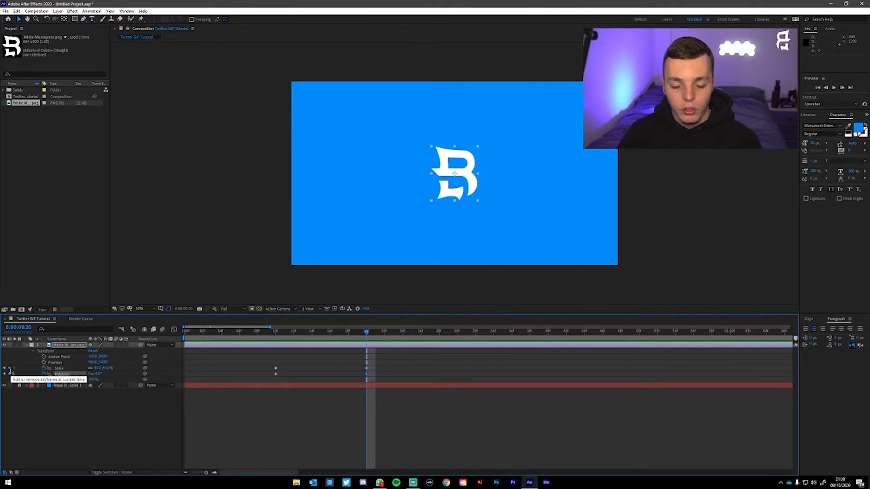
left_click(97, 367)
Step: Set the logo's frame-20 Scale to 30%
left_click(283, 336)
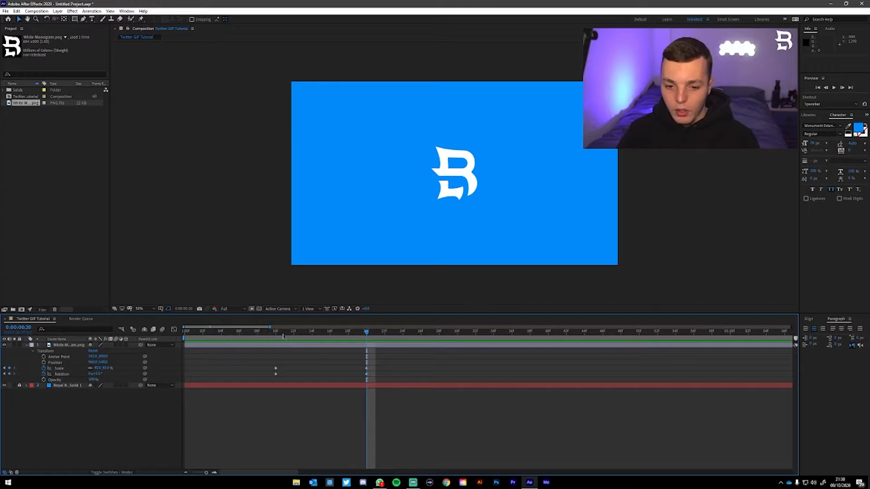
left_click(97, 368)
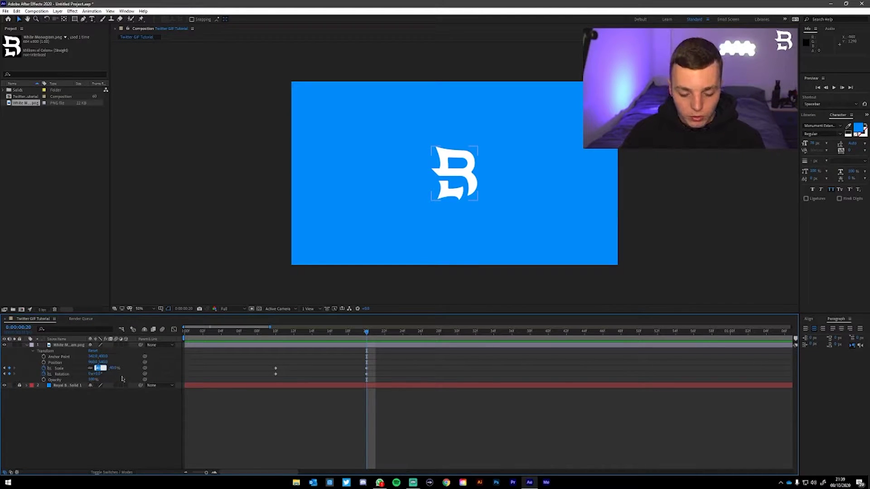
type("30")
key("Return")
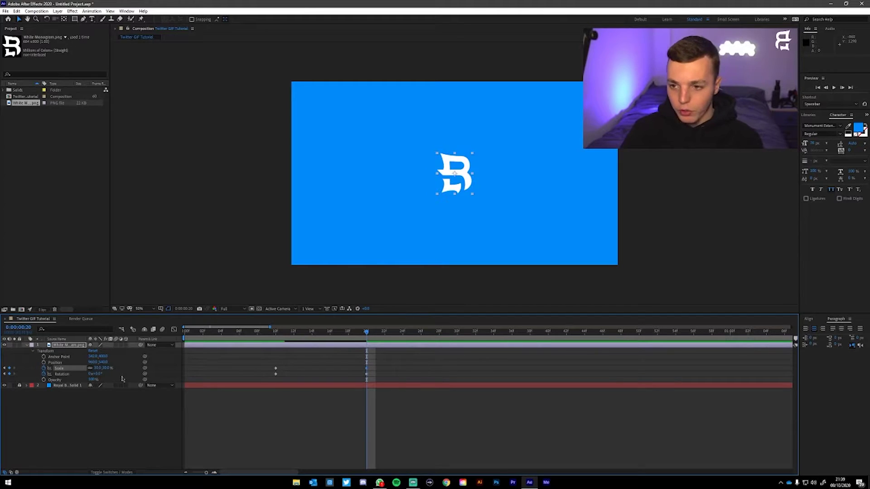
Step: Set the frame-20 Rotation to -20°, then scrub it back to about -8°
left_click(97, 374)
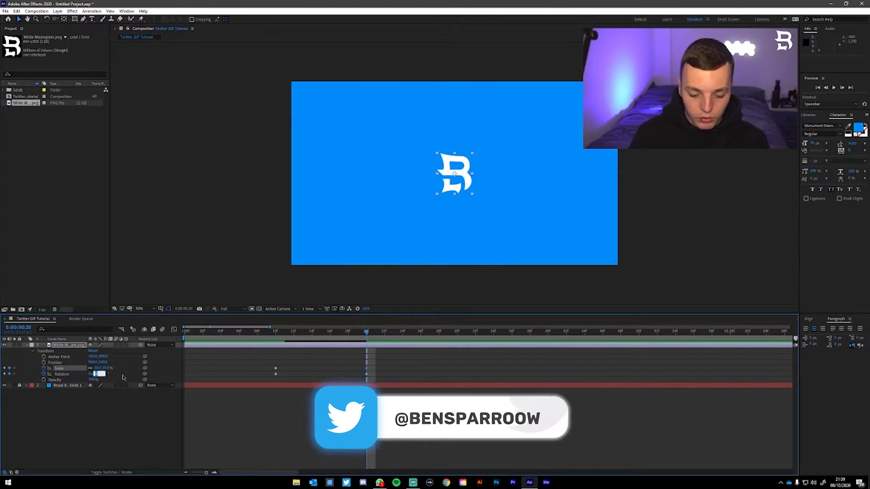
type("-20")
key("Return")
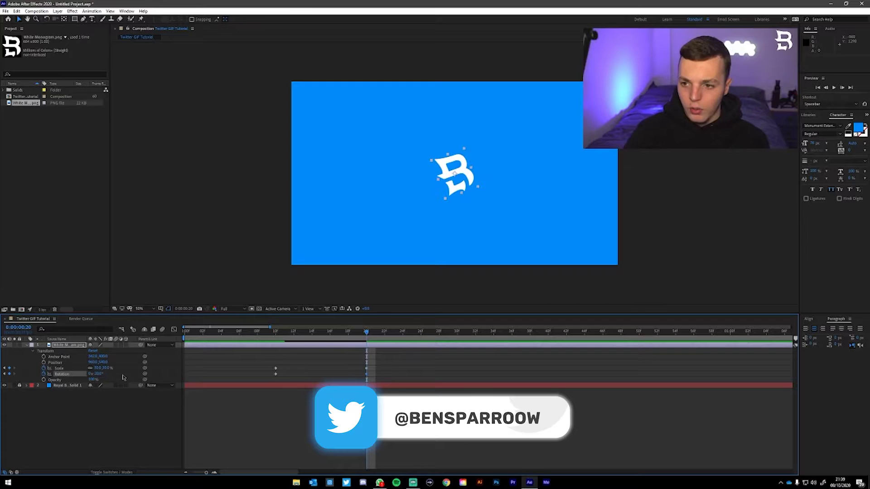
left_click(97, 373)
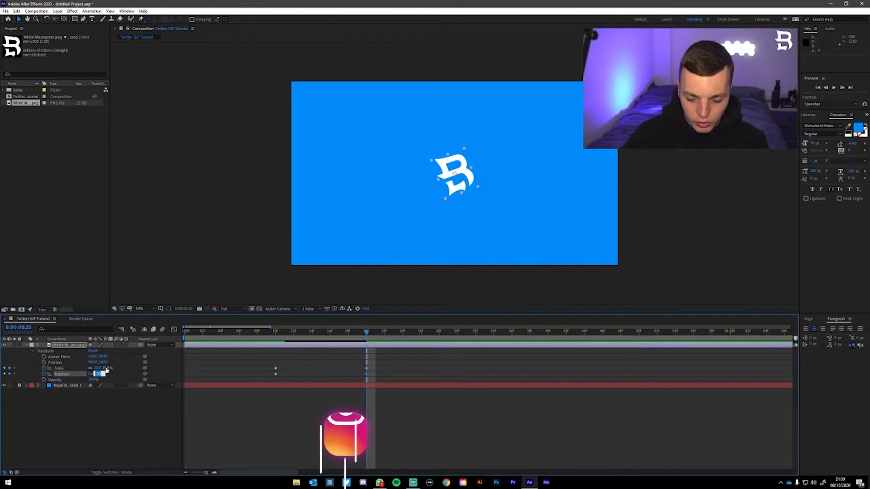
left_click(110, 371)
mouse_move(99, 374)
left_mouse_down()
mouse_move(106, 375)
mouse_move(93, 375)
left_mouse_up()
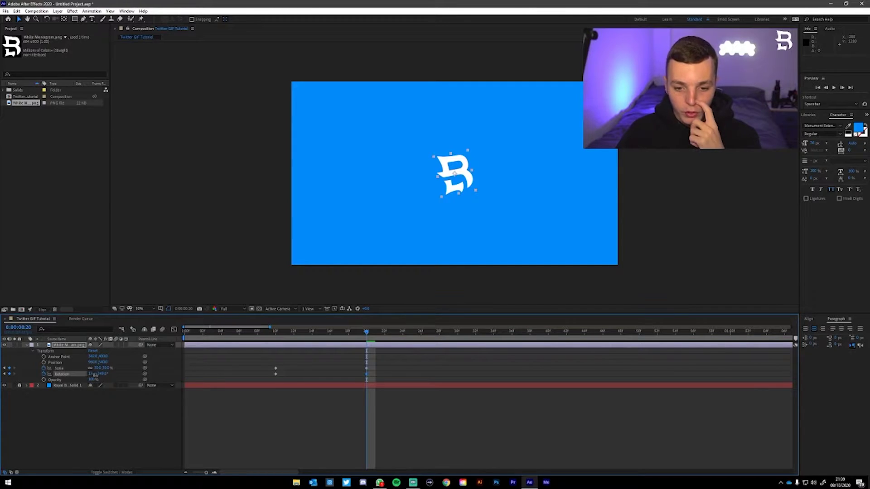
Step: Preview the move from frame 10 to 20, tweak Rotation, then undo back to -17°
left_click(276, 333)
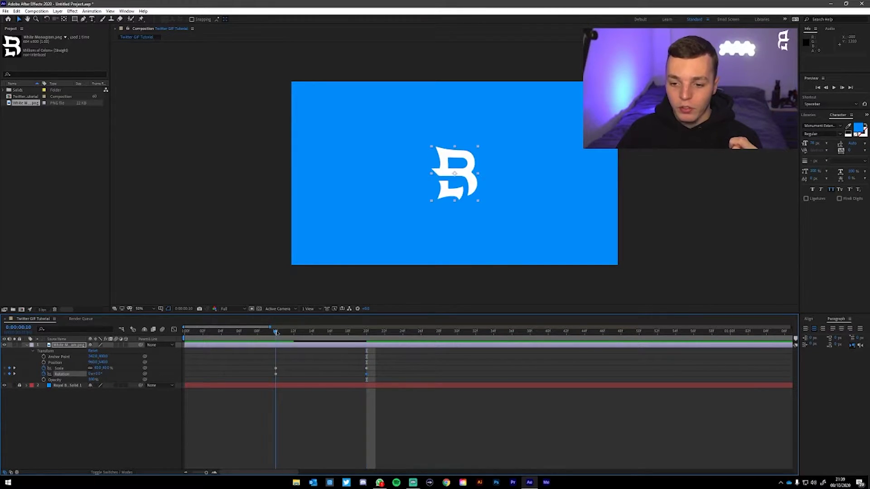
left_click_drag(275, 332, 366, 335)
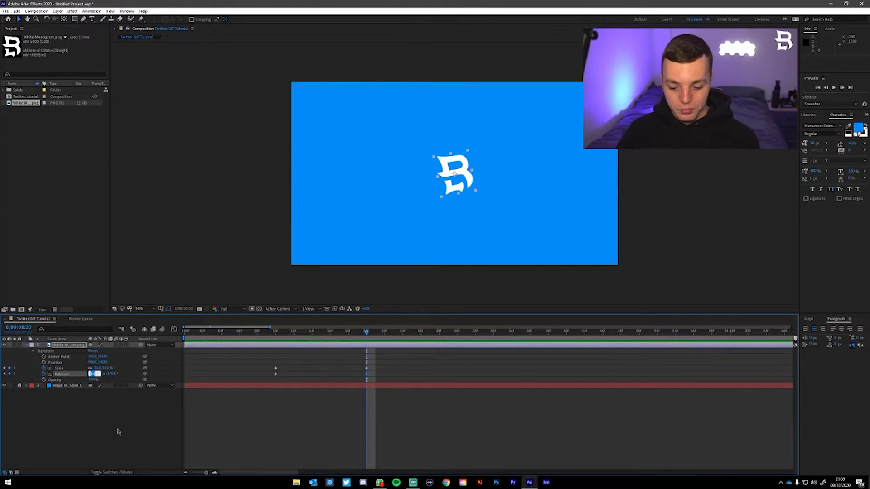
left_click(101, 416)
left_click_drag(98, 373, 105, 375)
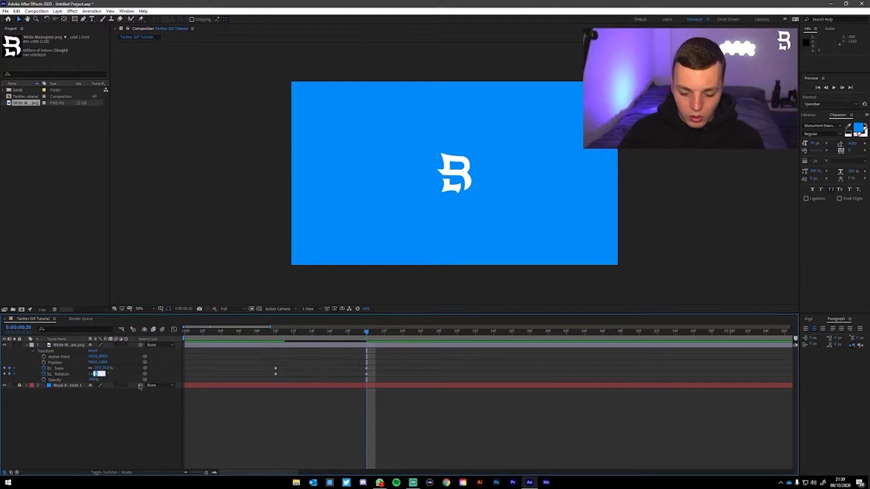
key("Return")
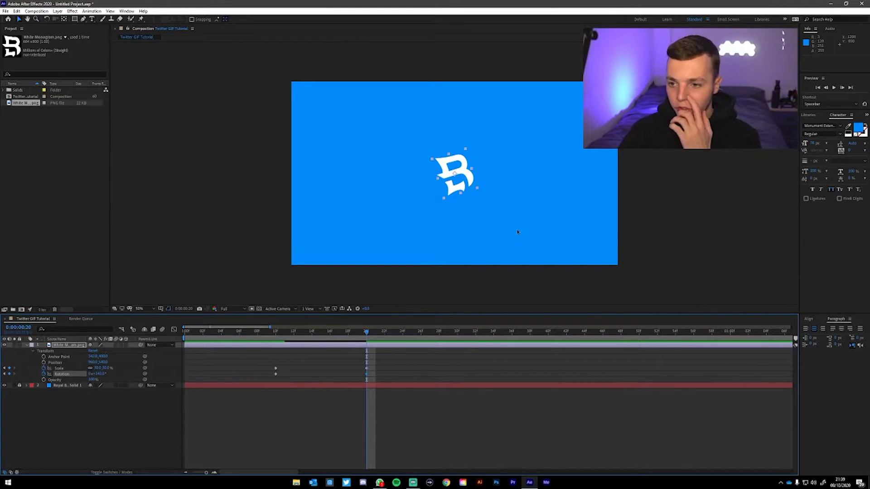
left_click(494, 230)
left_click(241, 420)
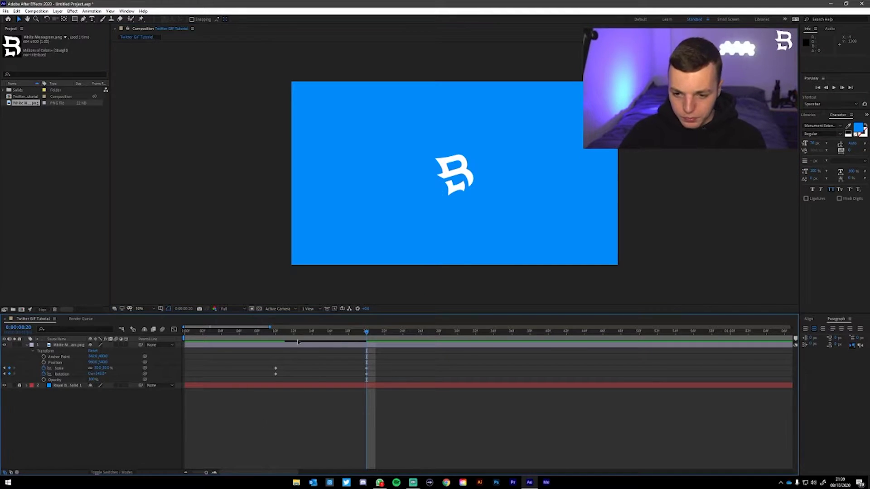
key("ctrl+z")
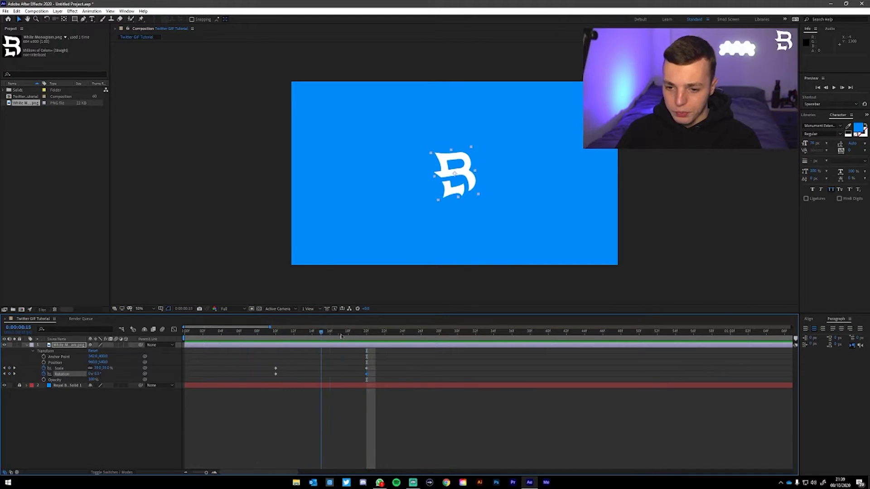
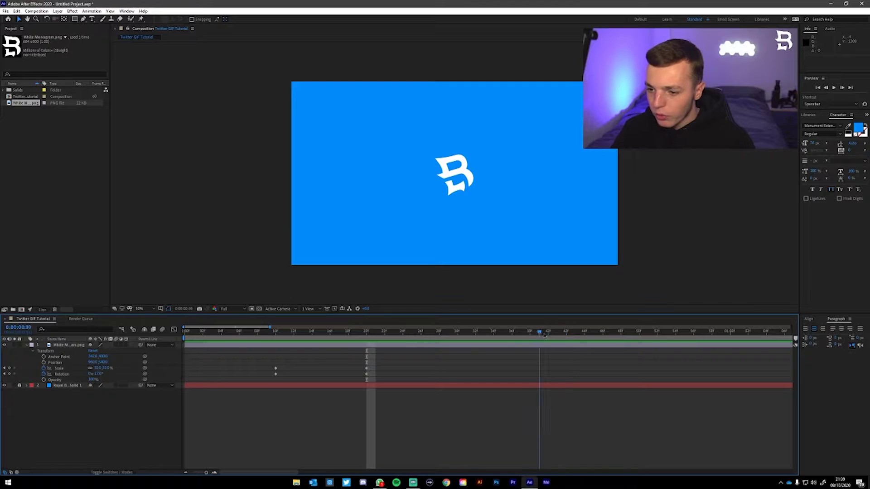
Step: At frame 40, key Scale and Rotation, set Rotation to 17° and enlarge the logo to about 700%
left_click(10, 367)
left_click(10, 374)
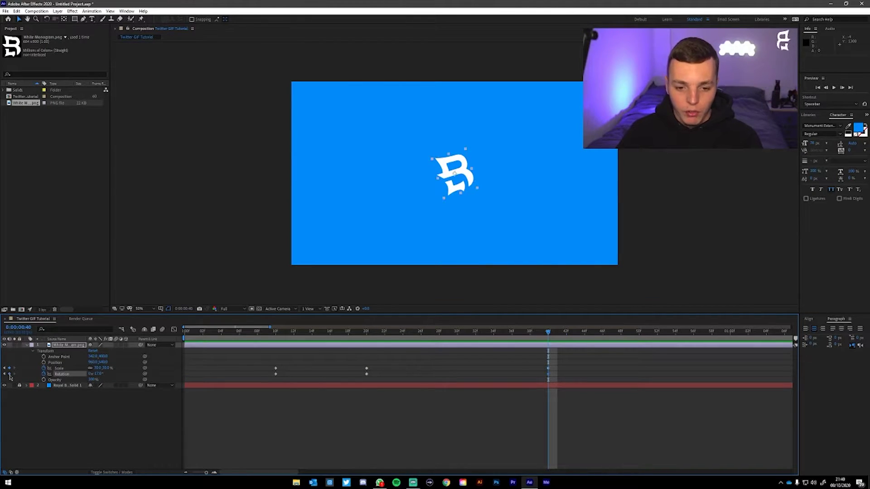
left_click(98, 374)
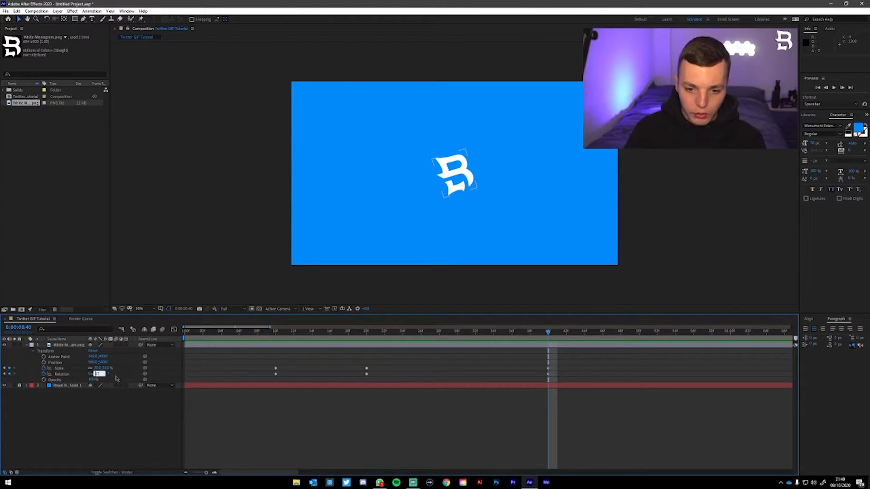
type("17")
key("Return")
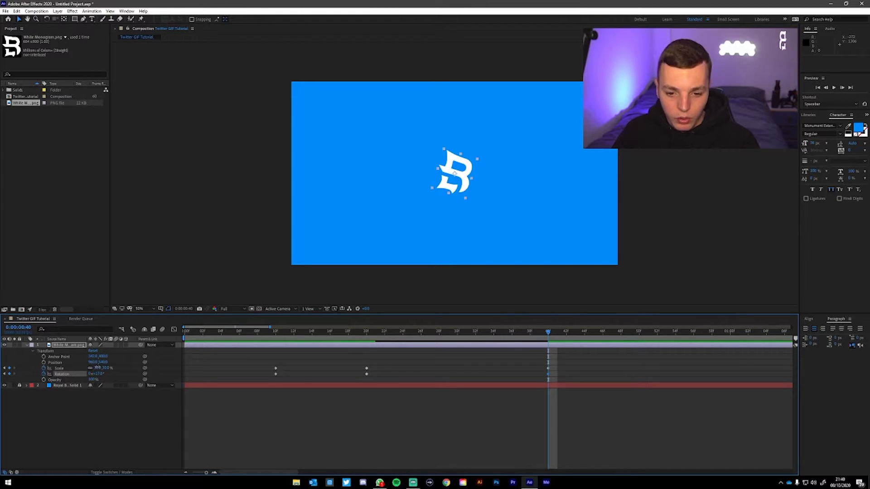
left_click_drag(97, 367, 307, 349)
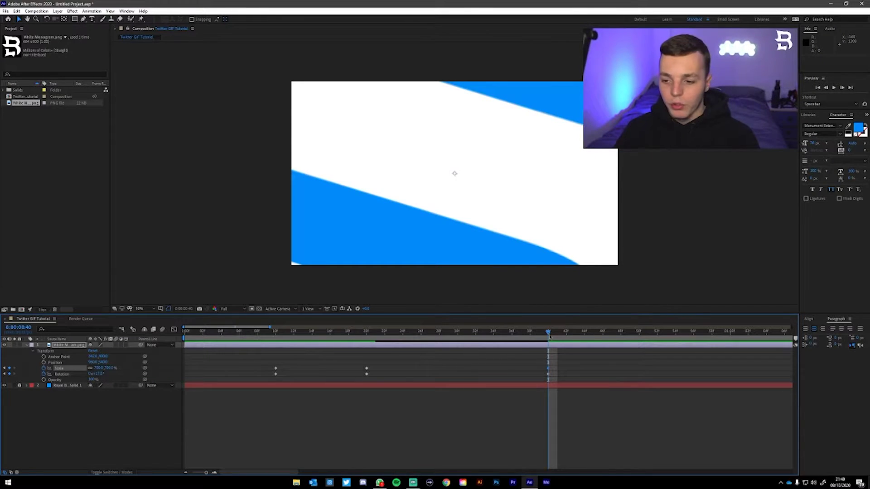
left_click_drag(548, 338, 366, 334)
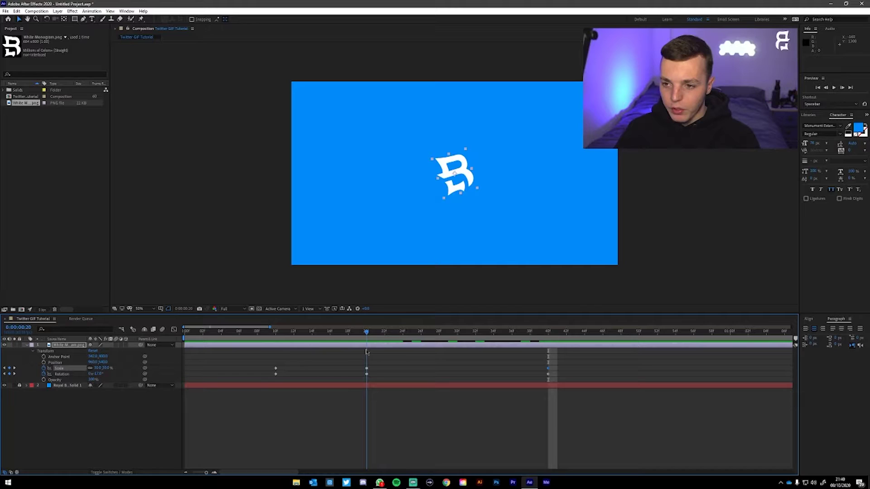
Step: At frame 10, nudge the logo's anchor point with the Pan Behind tool
key("j")
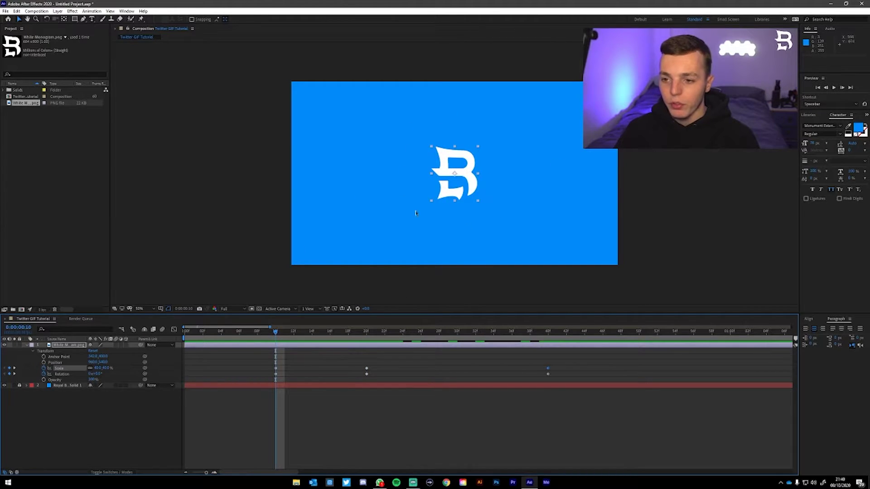
scroll(479, 171, "up", 4)
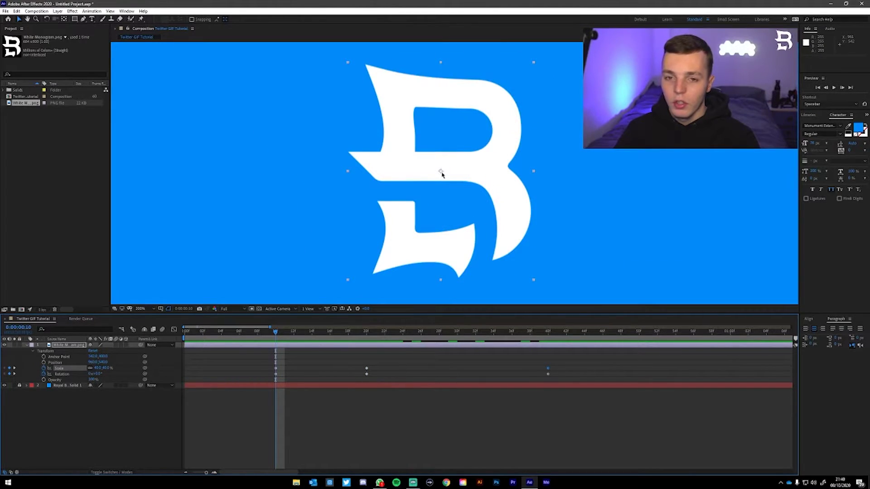
scroll(438, 170, "down", 3)
scroll(438, 169, "up", 3)
scroll(438, 170, "down", 6)
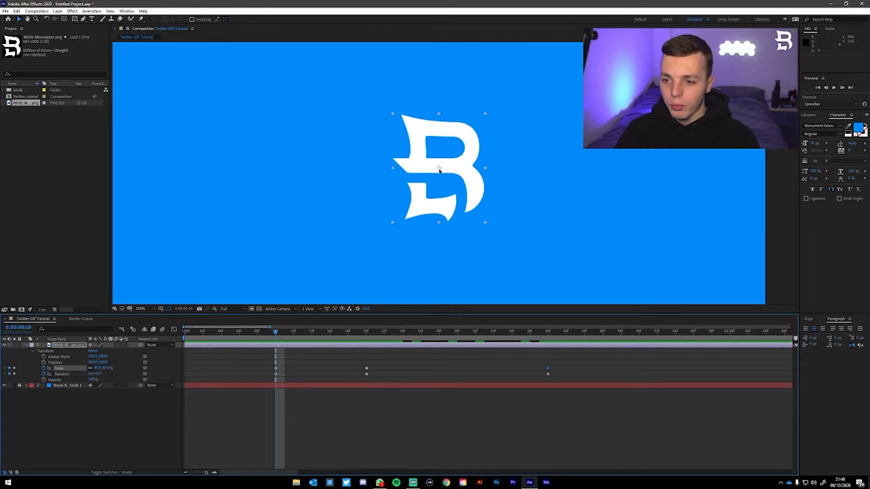
scroll(439, 170, "up", 3)
scroll(439, 170, "down", 2)
scroll(438, 169, "up", 2)
scroll(438, 170, "down", 2)
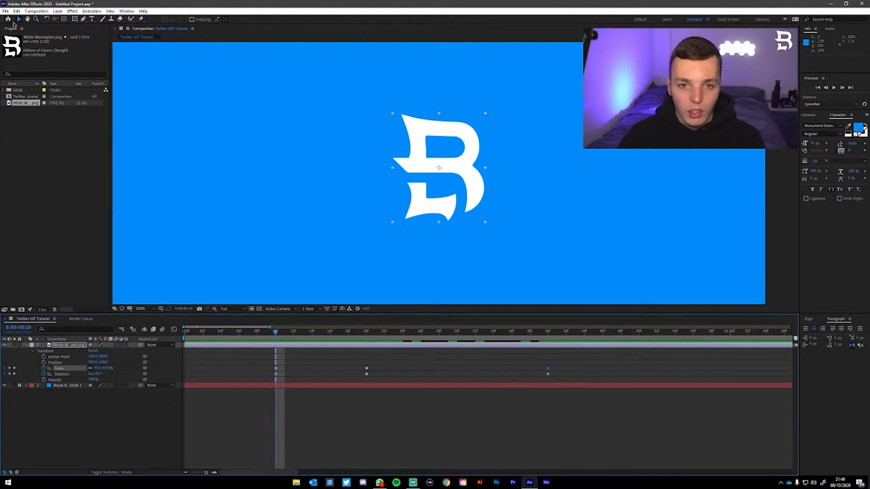
left_click(65, 20)
left_click(65, 21)
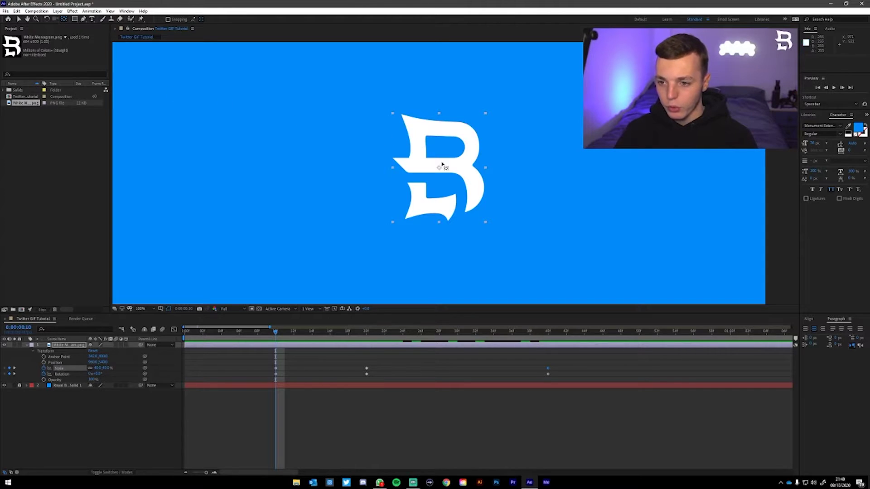
scroll(439, 169, "up", 4)
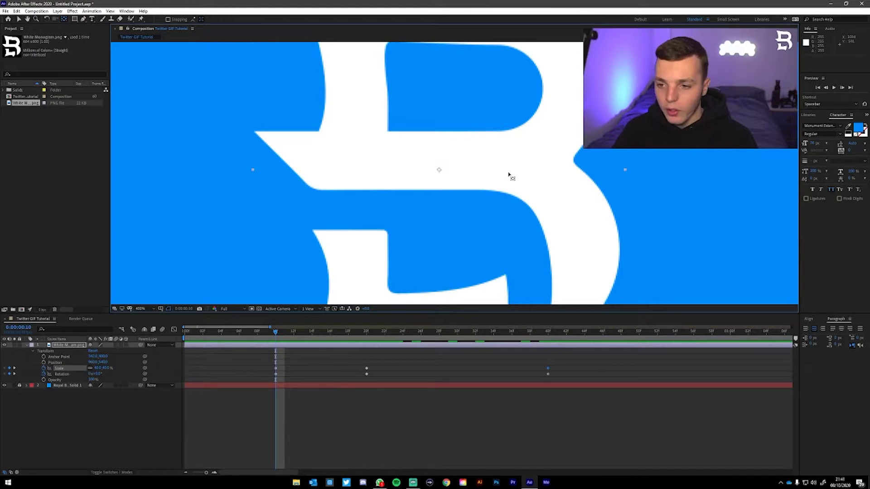
left_click(438, 169)
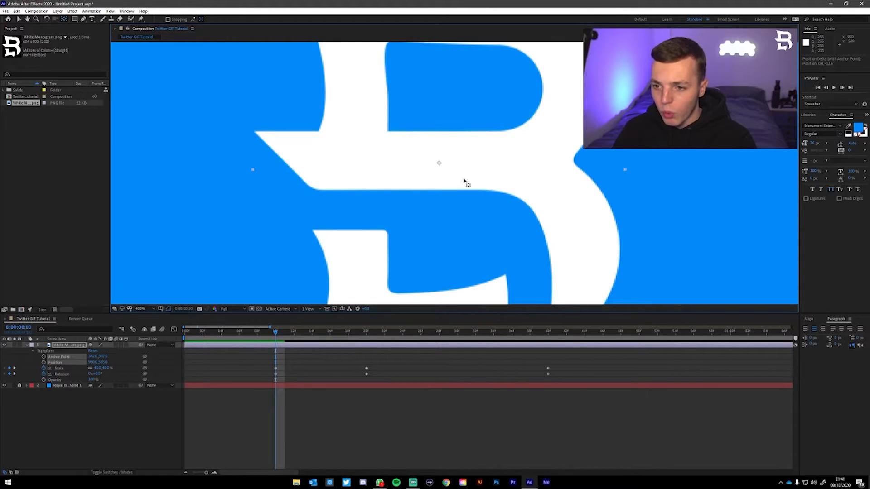
Step: Raise the frame-40 Scale keyframe to about 1338%
left_click_drag(275, 333, 565, 337)
scroll(358, 207, "down", 8)
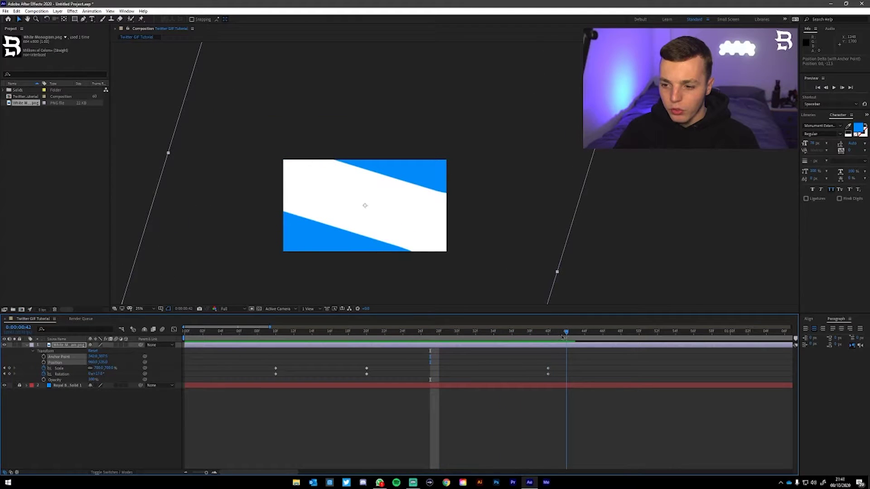
left_click(548, 369)
left_click_drag(99, 369, 345, 371)
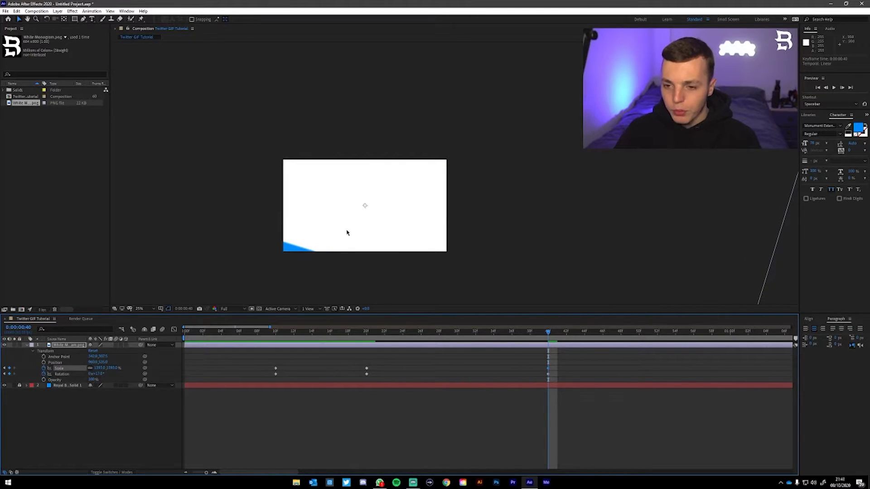
Step: Back at frame 10, move the anchor point onto the logo's centre, then check frame 40
left_click_drag(548, 333, 276, 333)
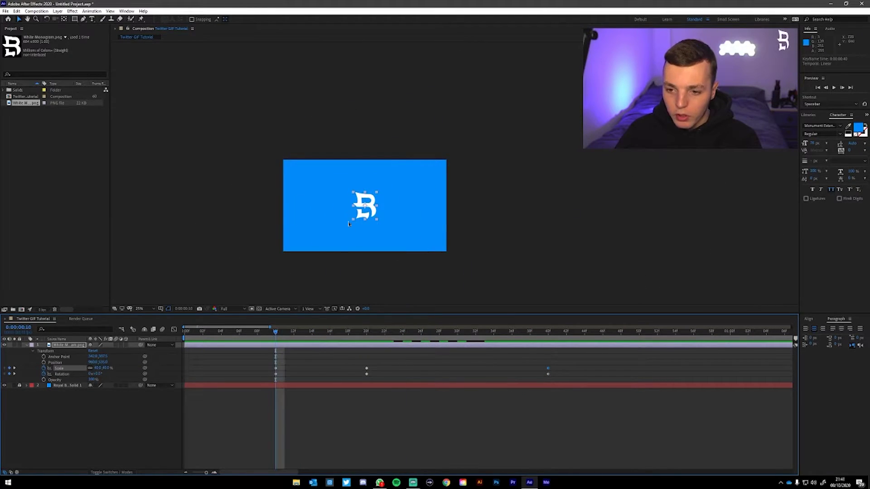
scroll(363, 206, "up", 7)
scroll(394, 259, "down", 3)
scroll(403, 250, "up", 2)
scroll(402, 250, "down", 2)
left_click(64, 19)
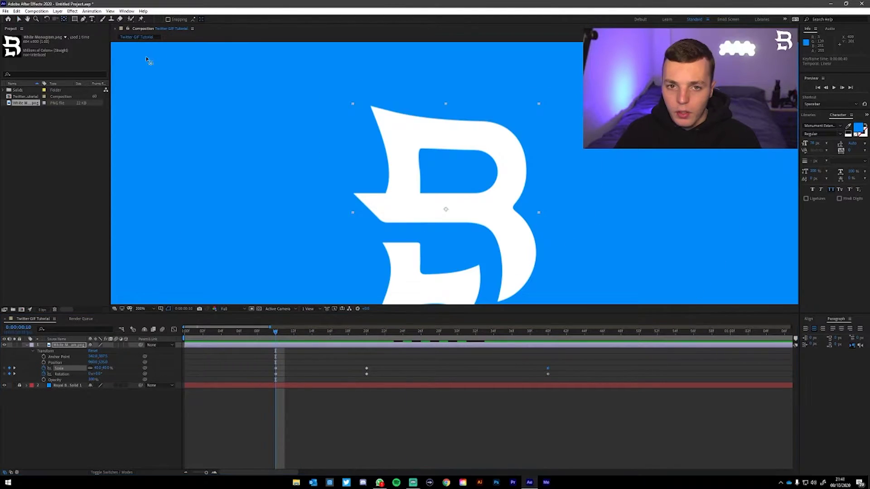
left_click_drag(446, 211, 447, 210)
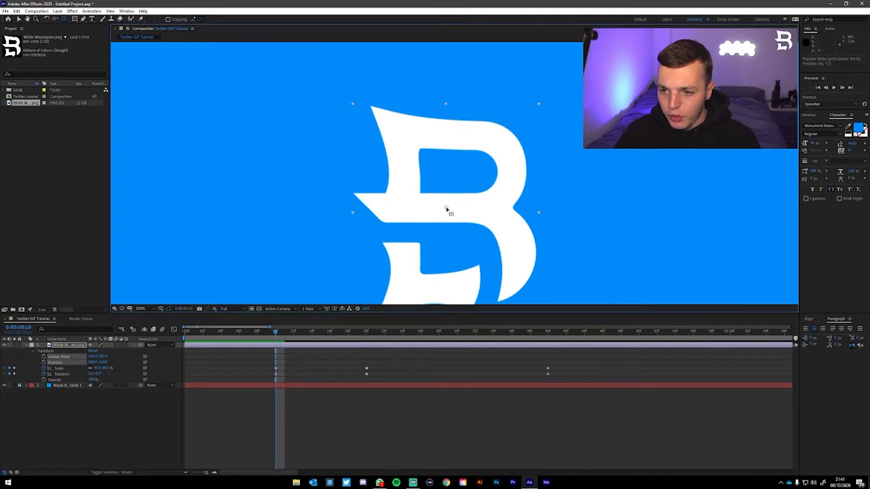
left_click(559, 209)
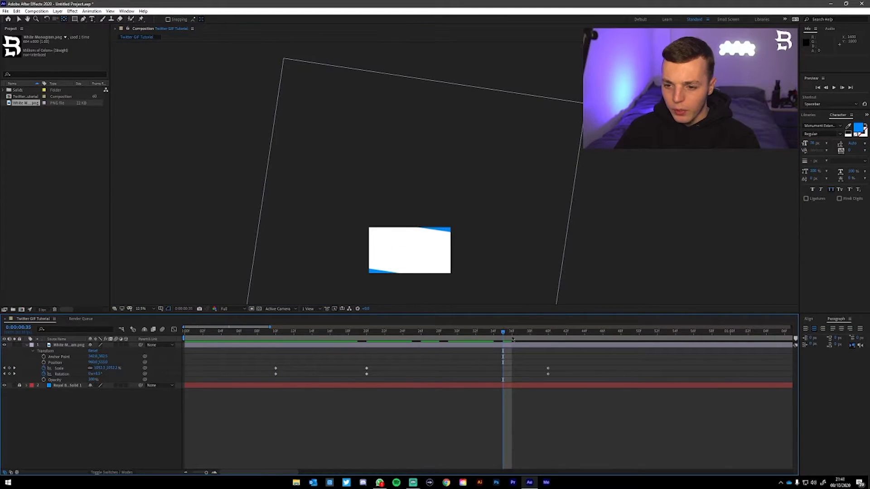
left_click_drag(504, 332, 548, 334)
Step: Preview the logo animation from the frame-40 keyframe and stop at frame 10
left_click(703, 256)
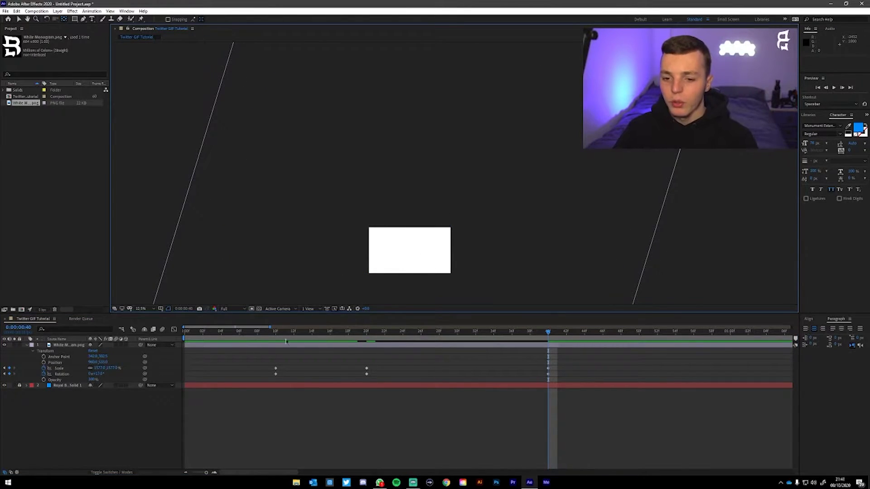
key("space")
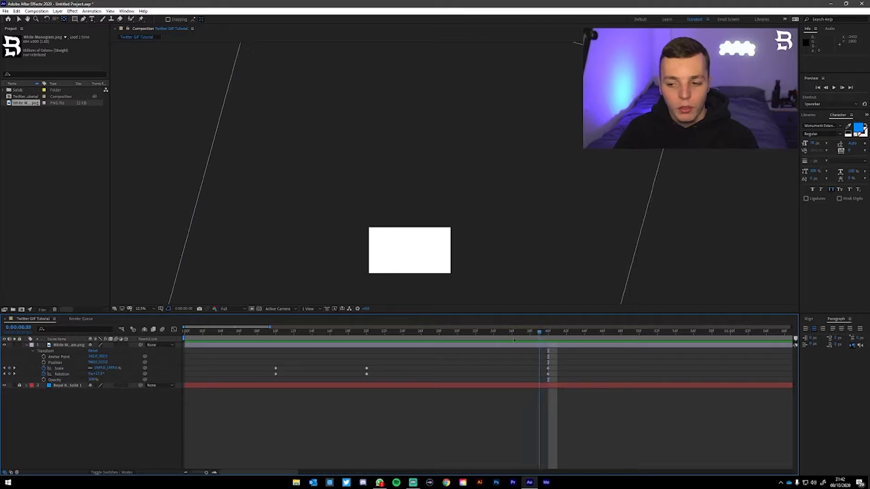
left_click(276, 332)
left_click(18, 19)
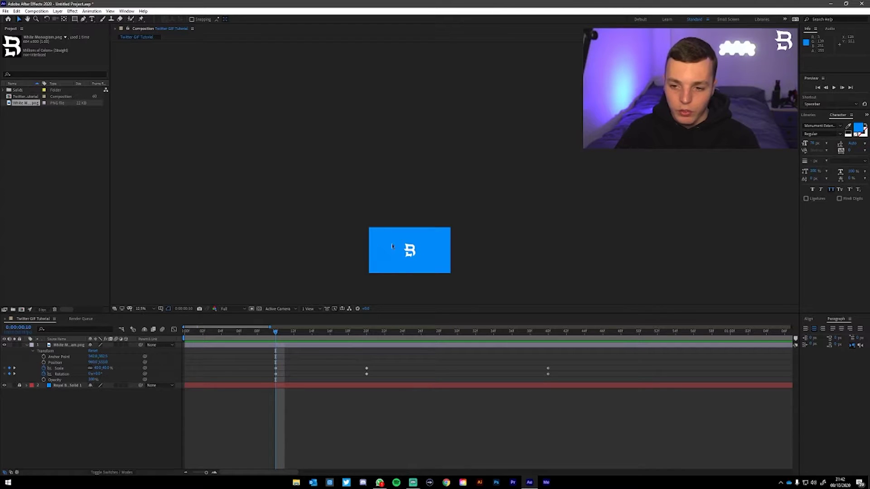
Step: Reposition the composition within the viewer, briefly selecting then deselecting the logo layer
left_click_drag(428, 266, 437, 181)
key("alt+space")
left_click(455, 185)
scroll(456, 186, "up", 3)
scroll(456, 186, "down", 1)
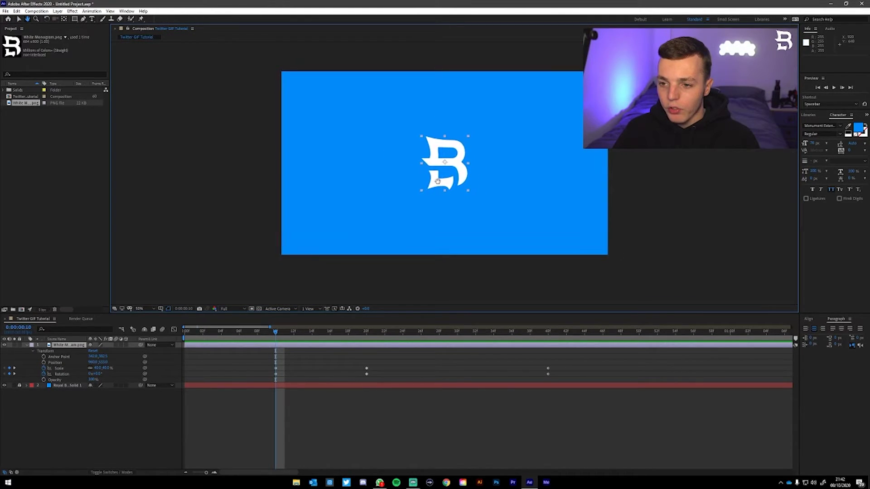
left_click(482, 242)
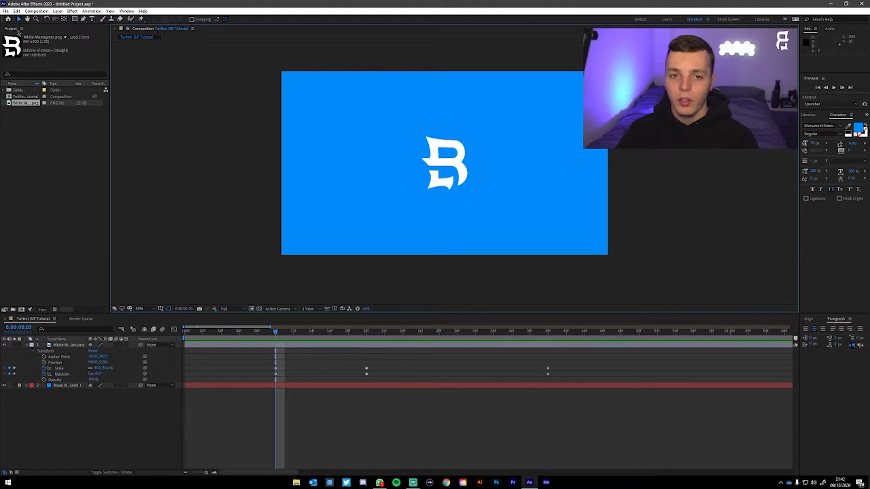
Step: Preview the animation from the start and scrub back to frame 17
key("Home")
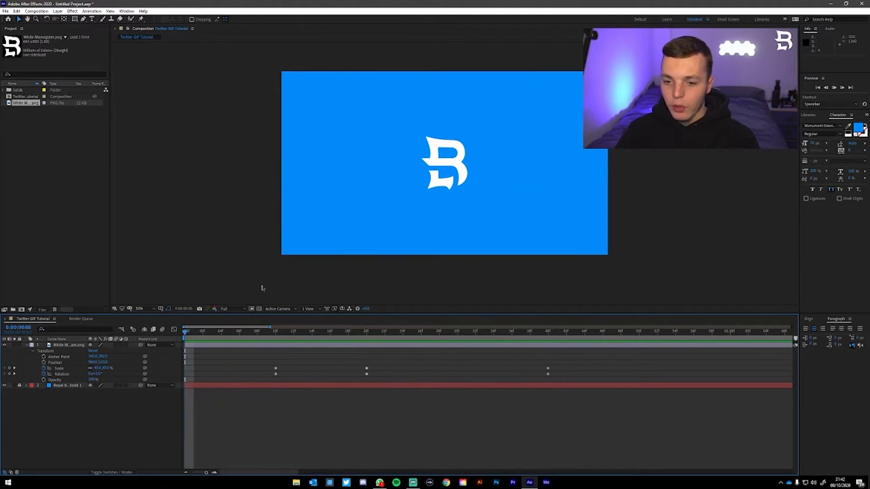
key("space")
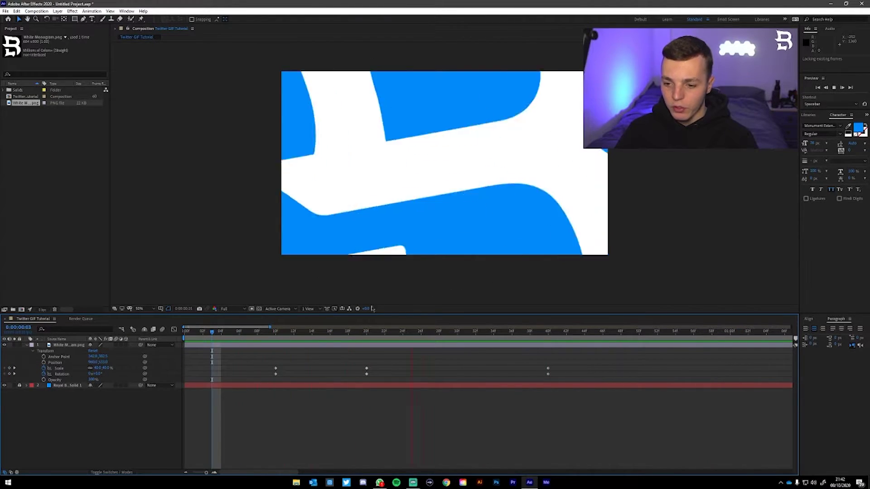
key("space")
left_click_drag(528, 331, 610, 390)
Step: Move the final Scale and Rotation keyframes out to frame 50 and preview
left_click(662, 371)
left_click(655, 365)
left_click(639, 369)
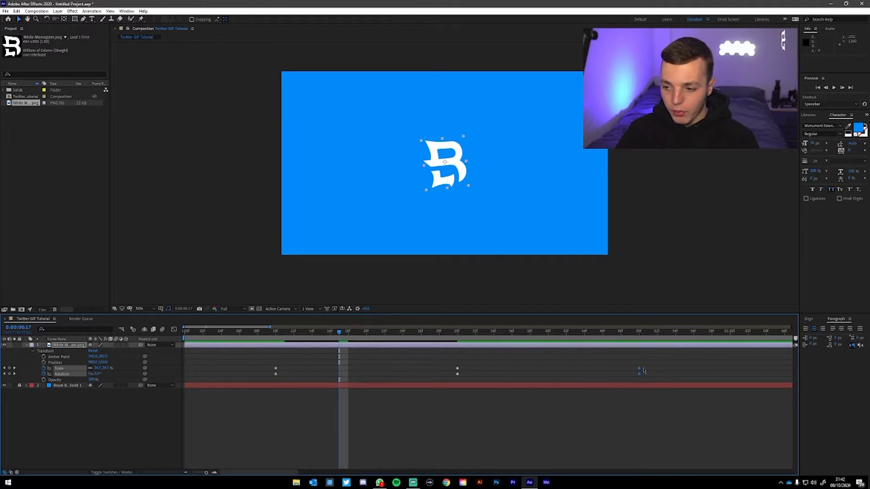
mouse_move(648, 365)
left_mouse_down()
mouse_move(634, 380)
mouse_move(731, 336)
left_mouse_up()
key("space")
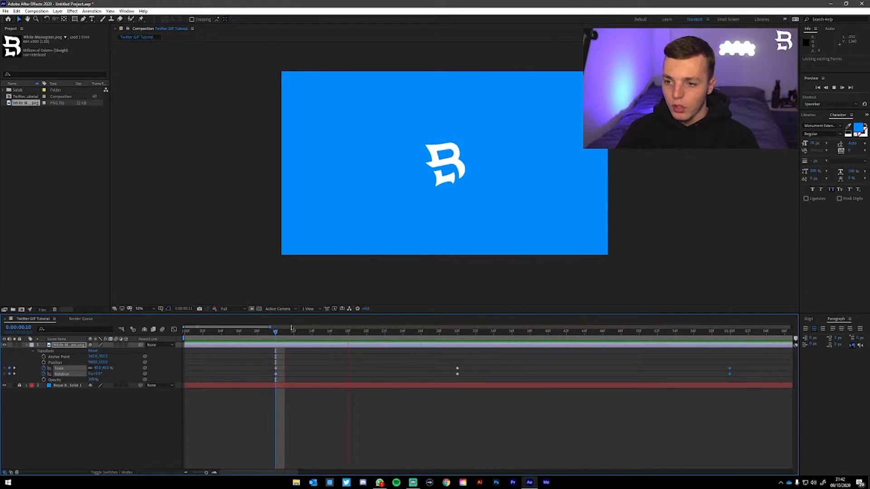
key("space")
Step: Widen the timeline view, shift the last keyframe pair slightly earlier, and preview
left_click_drag(389, 332, 162, 334)
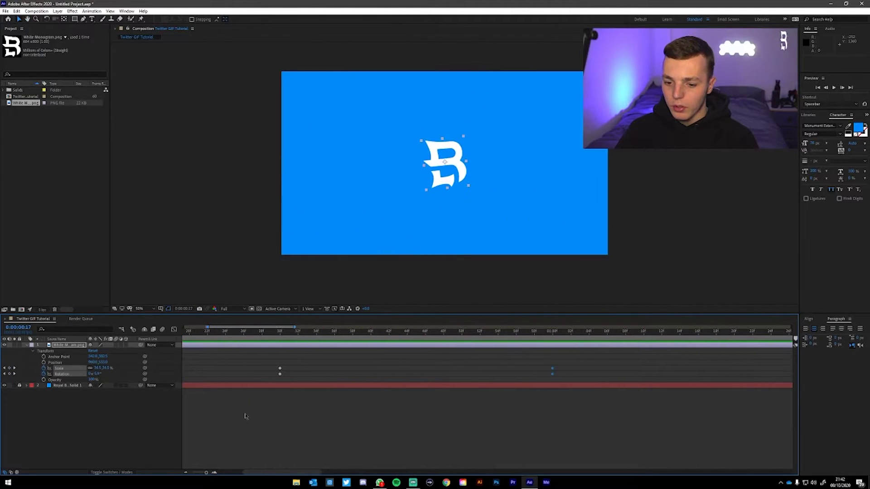
left_click_drag(206, 472, 200, 472)
left_click_drag(225, 332, 303, 363)
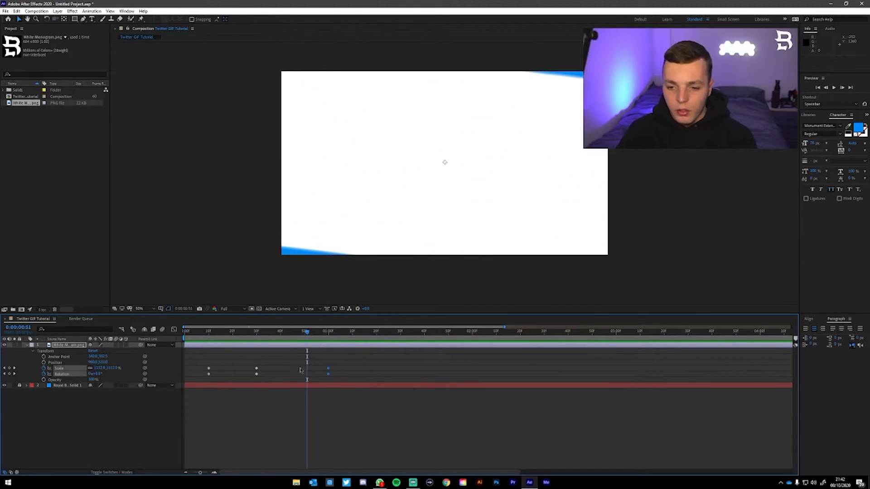
left_click_drag(364, 361, 249, 371)
mouse_move(327, 364)
left_mouse_down()
mouse_move(319, 376)
mouse_move(317, 369)
left_mouse_up()
left_click(311, 361)
key("space")
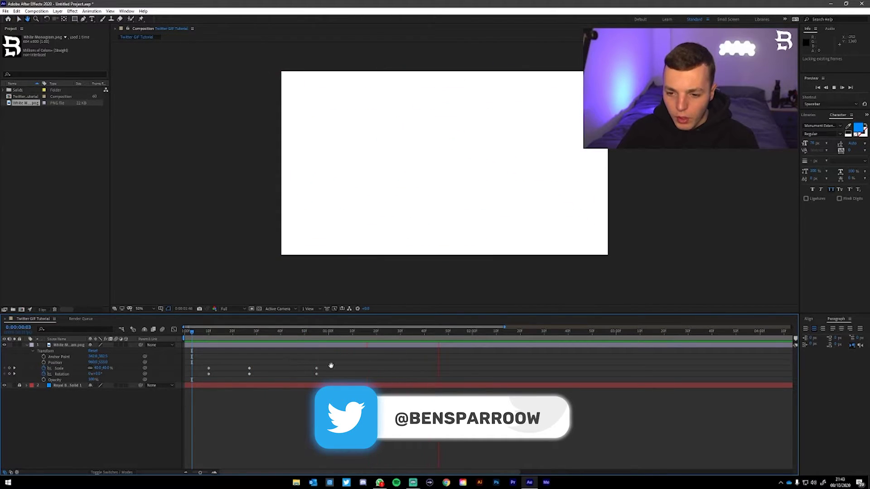
key("space")
Step: Shift the later Scale and Rotation keyframes earlier again and preview from an early frame
left_click_drag(364, 356, 242, 375)
left_click(260, 361)
left_click_drag(332, 356, 300, 369)
left_click(305, 362)
left_click_drag(278, 334, 184, 334)
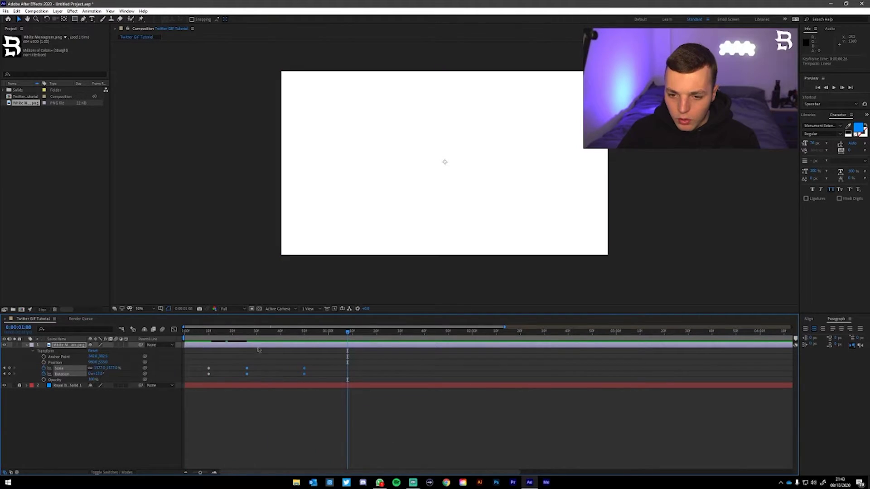
left_click(259, 351)
left_click_drag(304, 334, 203, 336)
key("space")
Step: Drag the middle Scale and Rotation keyframes toward frame 27 and scrub to check timing
key("space")
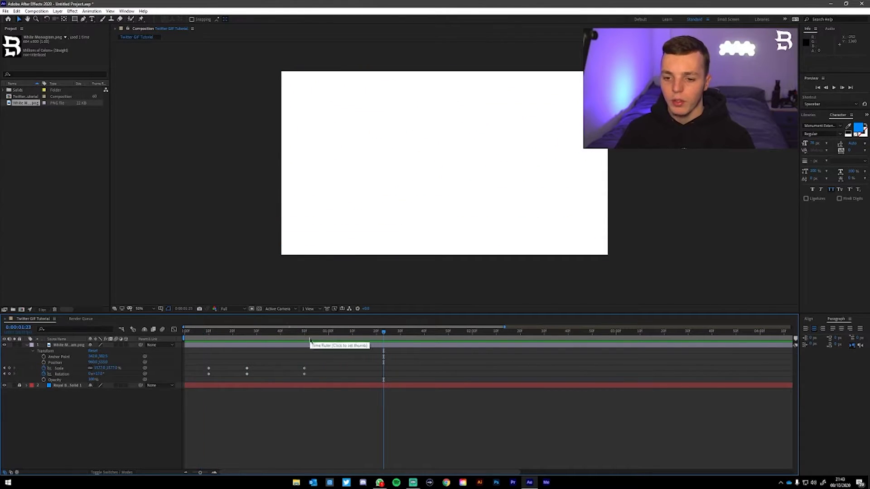
left_click_drag(316, 361, 249, 376)
key("space")
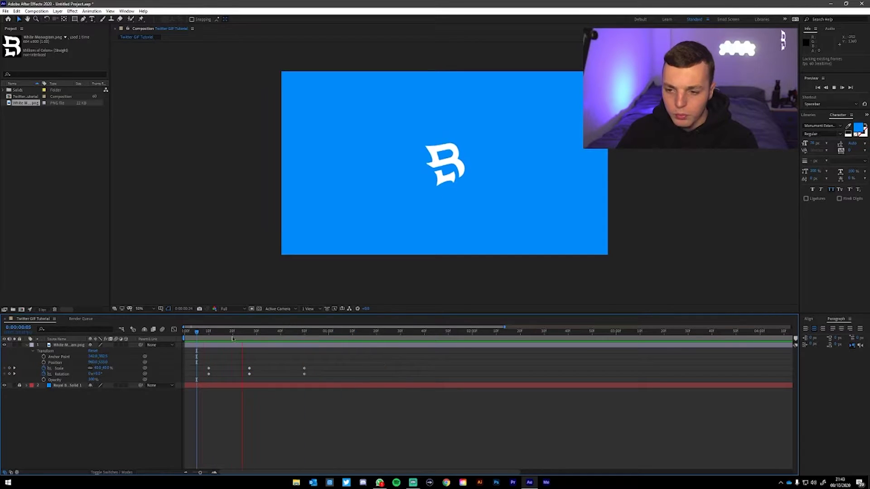
key("space")
left_click_drag(259, 333, 250, 336)
key("space")
key("space")
left_click_drag(321, 336, 201, 377)
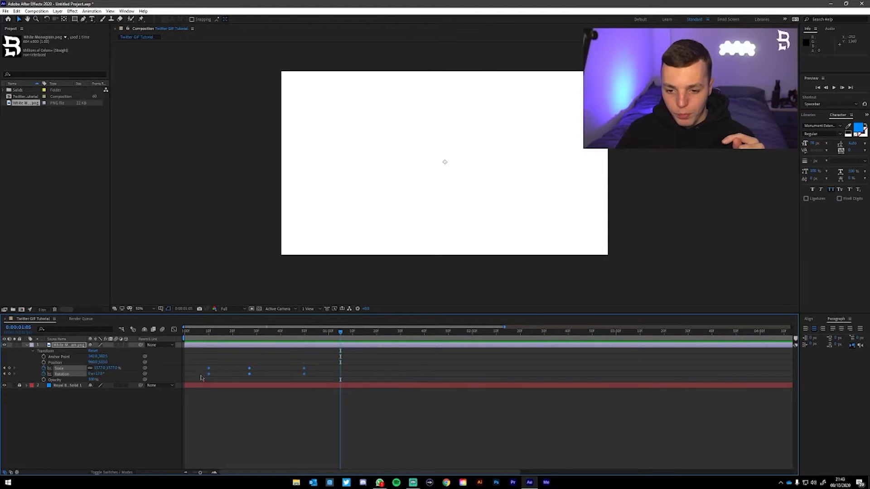
Step: Apply Keyframe Assistant > Easy Ease to the selected Scale and Rotation keyframes
right_click(249, 369)
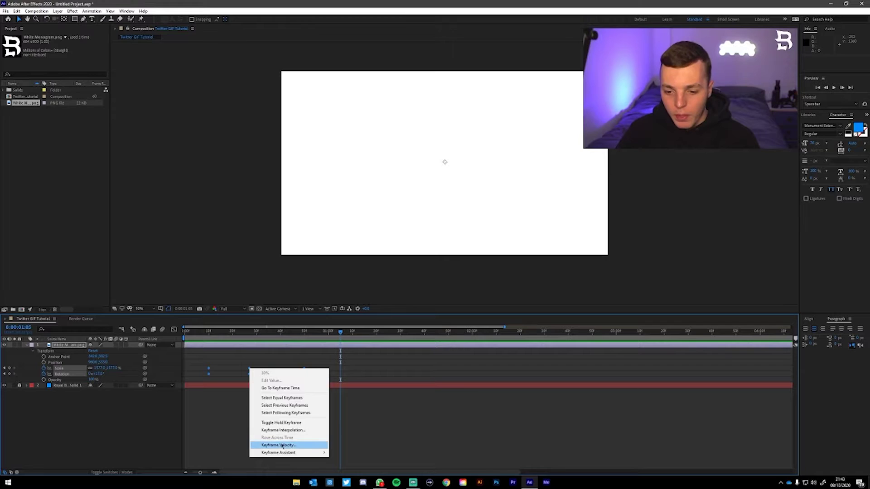
mouse_move(285, 453)
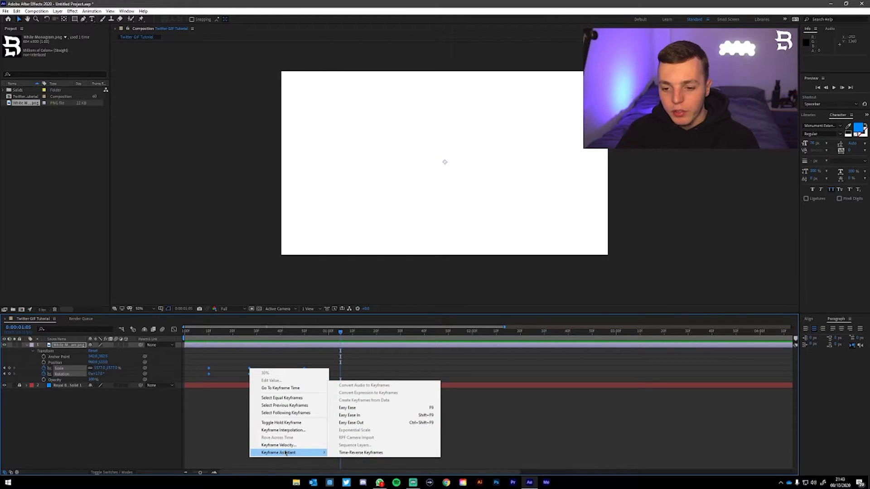
left_click(367, 408)
left_click(330, 341)
left_click_drag(329, 341, 201, 344)
Step: Preview the eased logo zoom several times from the start
key("space")
key("space")
left_click(204, 332)
left_click_drag(212, 333, 248, 339)
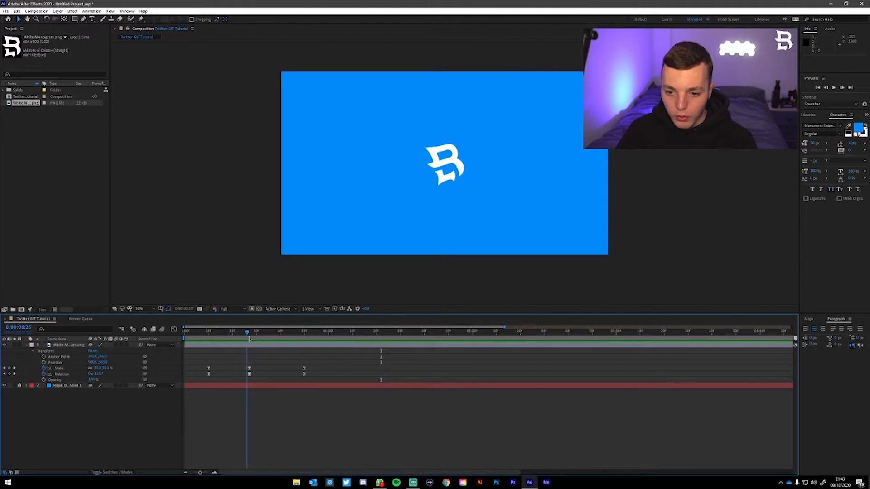
key("space")
left_click(190, 333)
key("space")
left_click(181, 332)
key("space")
left_click_drag(306, 334, 244, 333)
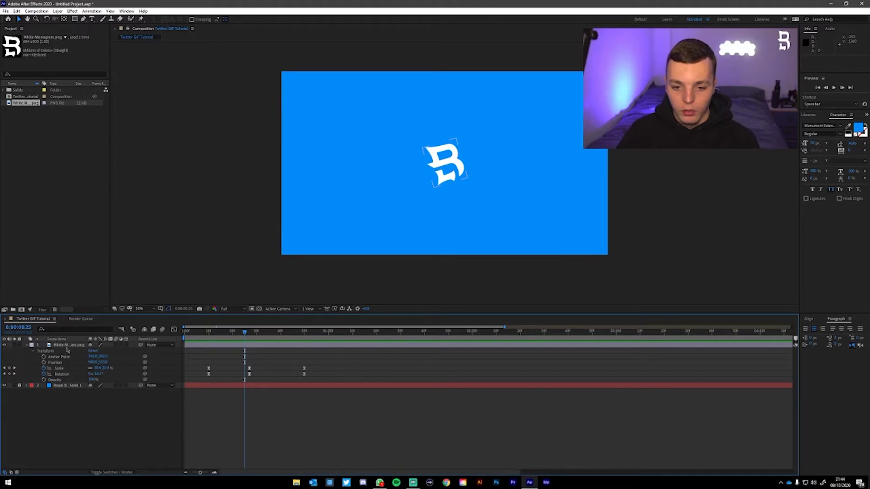
Step: Show the layer switch columns and enable the Motion Blur switch on the logo layer
left_click(114, 472)
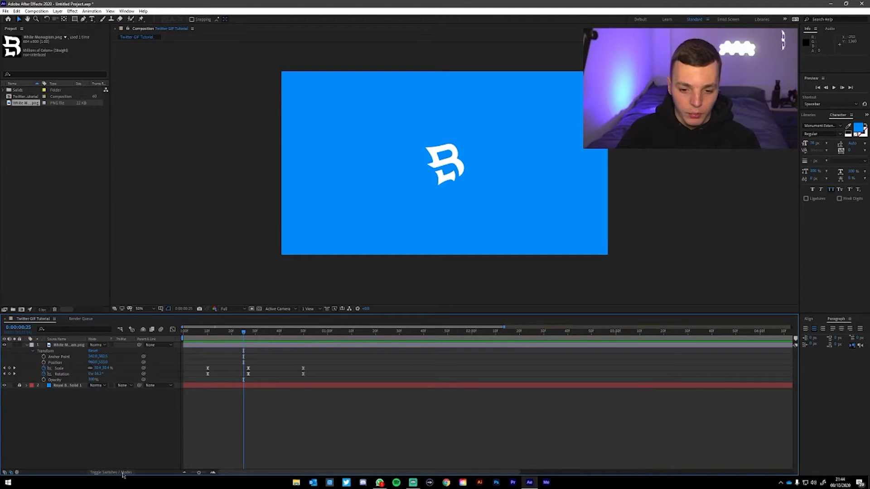
left_click(109, 473)
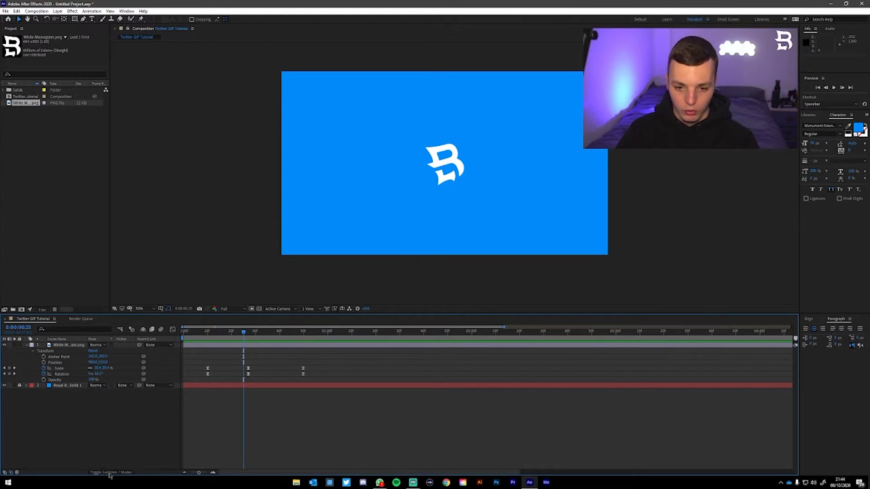
left_click(110, 473)
left_click(49, 346)
left_click(108, 472)
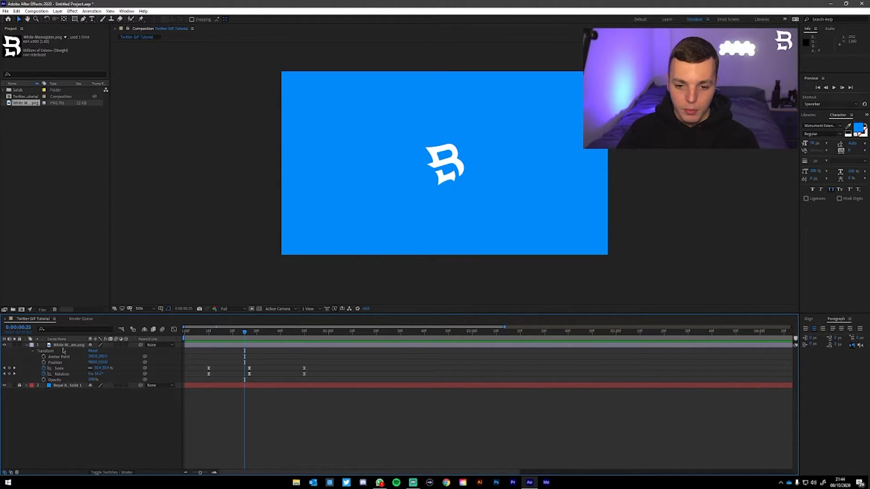
left_click(116, 346)
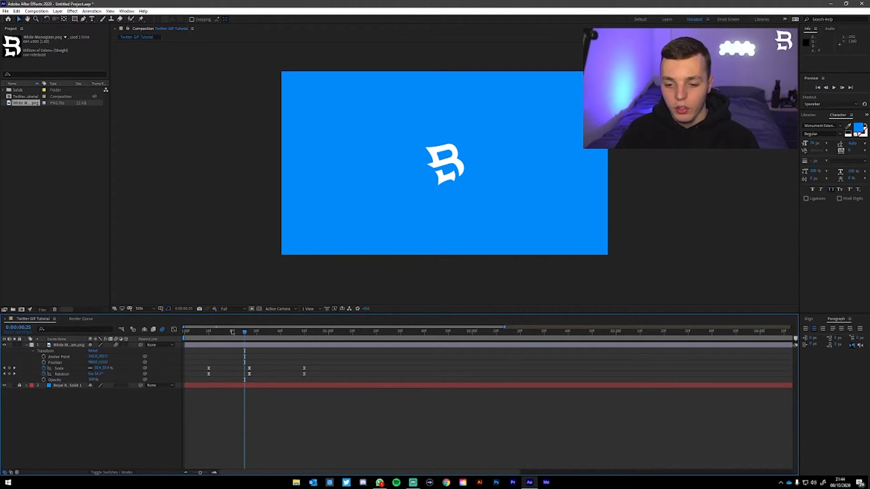
left_click_drag(244, 332, 317, 336)
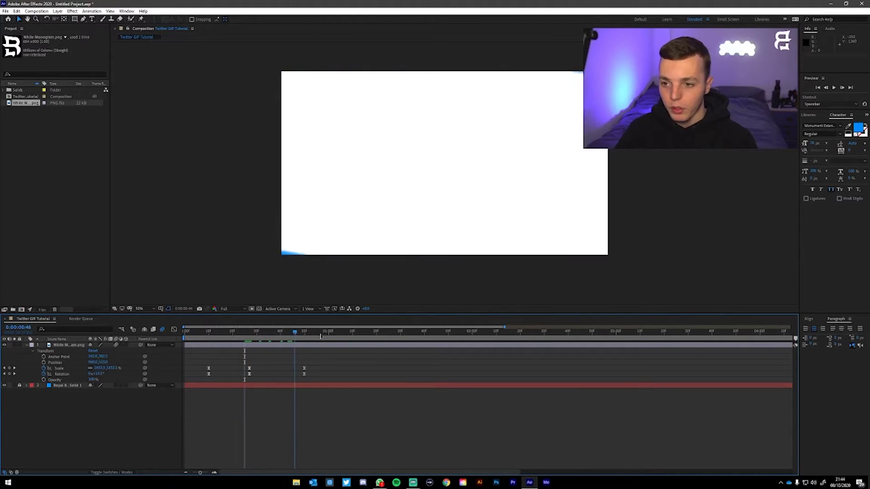
key("space")
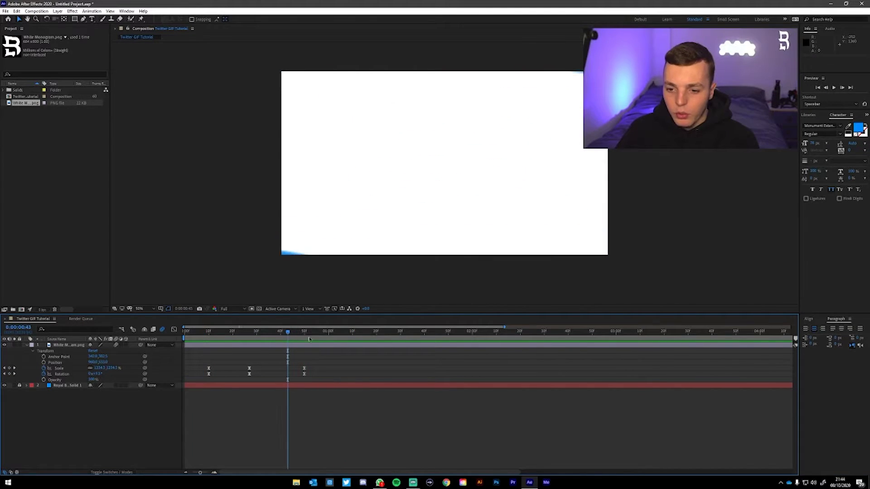
left_click_drag(277, 337, 271, 337)
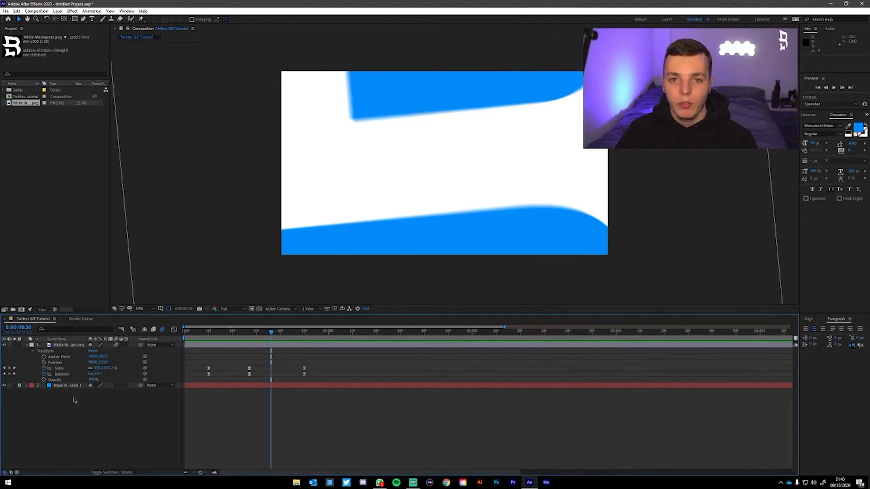
Step: Create a text layer with centred paragraph alignment, aligned to the composition centre
left_click(91, 20)
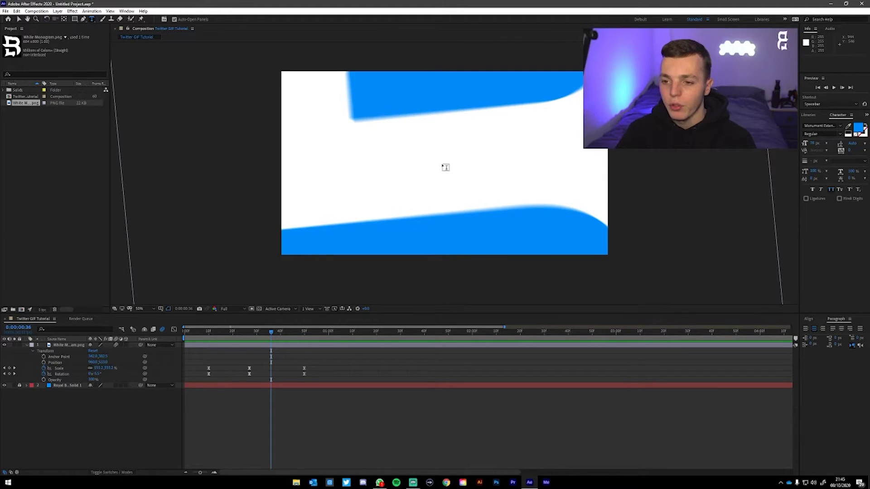
left_click(442, 161)
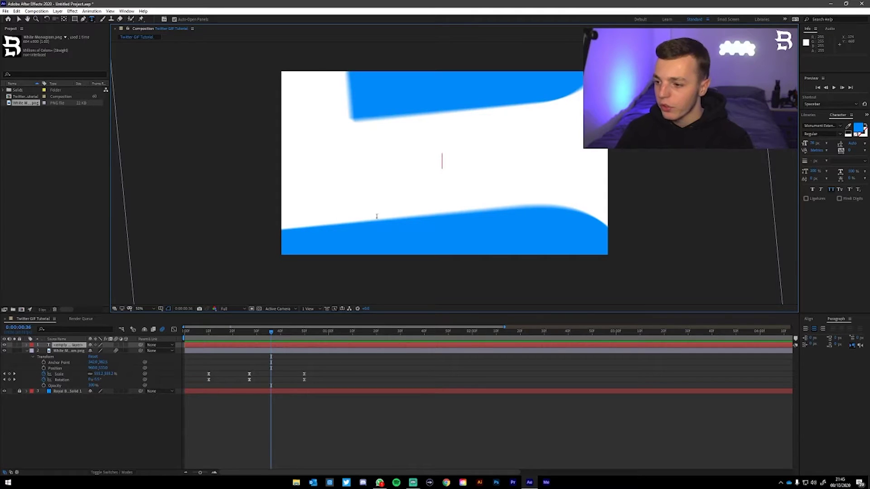
left_click(814, 329)
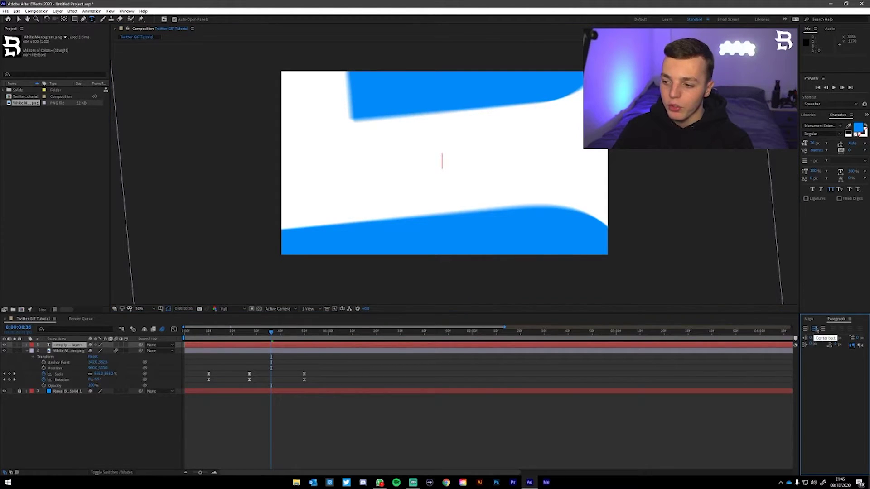
left_click(808, 320)
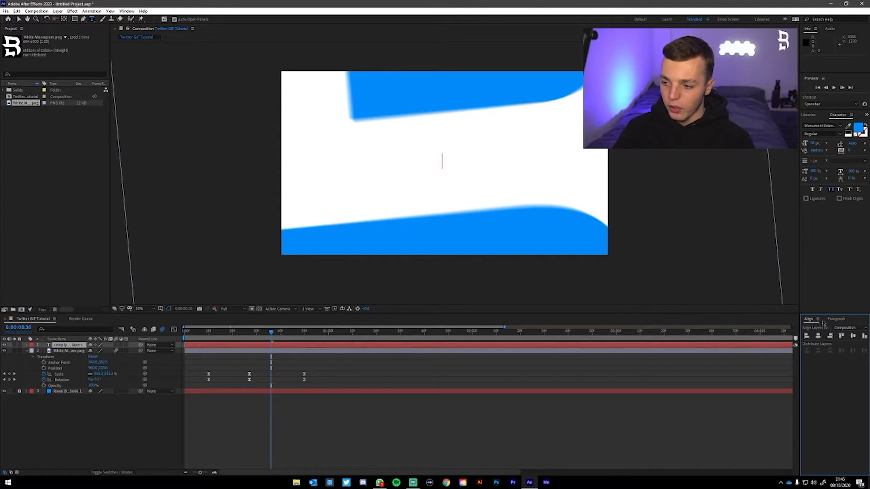
left_click(818, 336)
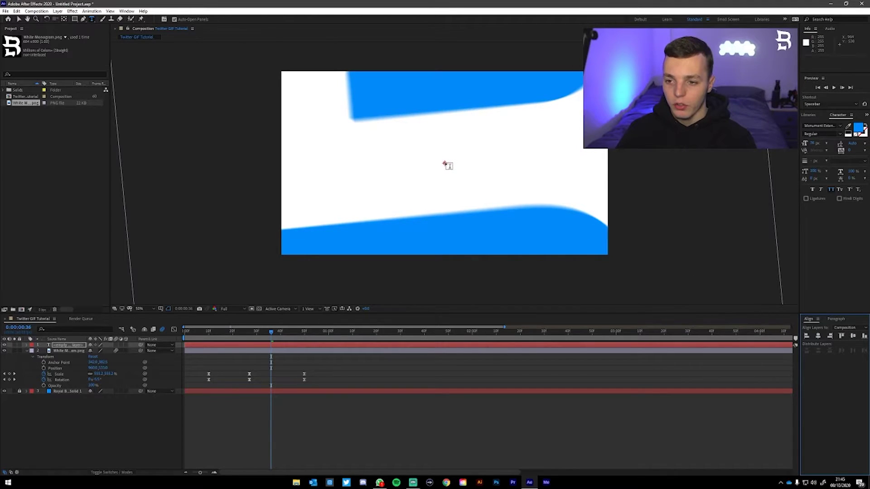
Step: Remove the extra empty text layer and type 'BEN SPARROW' into the text layer
left_click(446, 164)
key("ctrl+z")
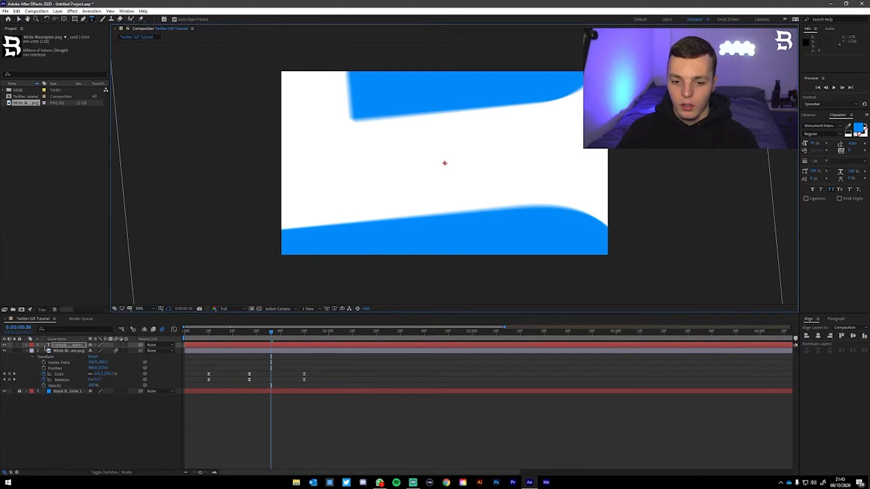
double_click(48, 346)
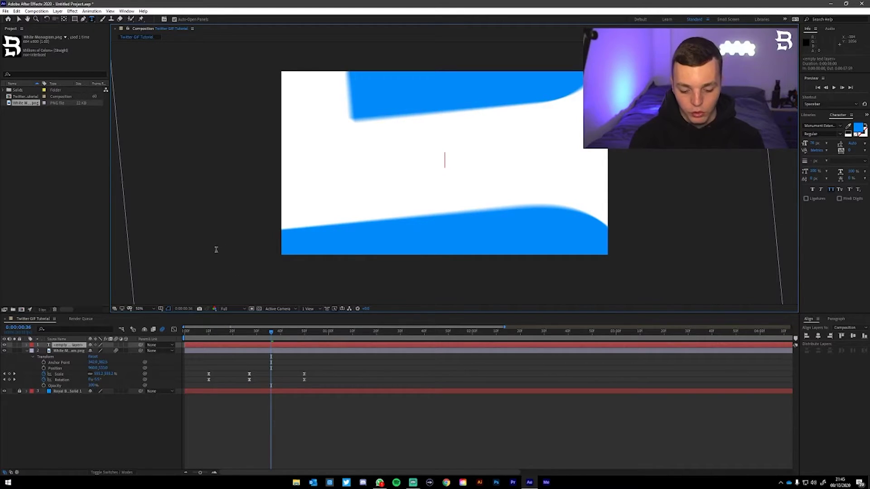
type("BEN SPARROW")
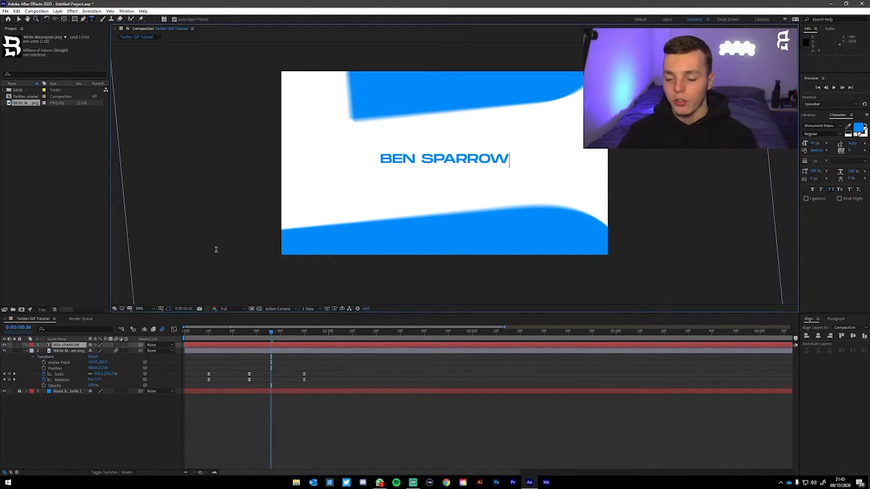
left_click(28, 351)
left_click(111, 386)
Step: Return to the first frame and preview the animation with the new text
key("Caps_Lock")
left_click_drag(270, 334, 171, 313)
key("Caps_Lock")
key("space")
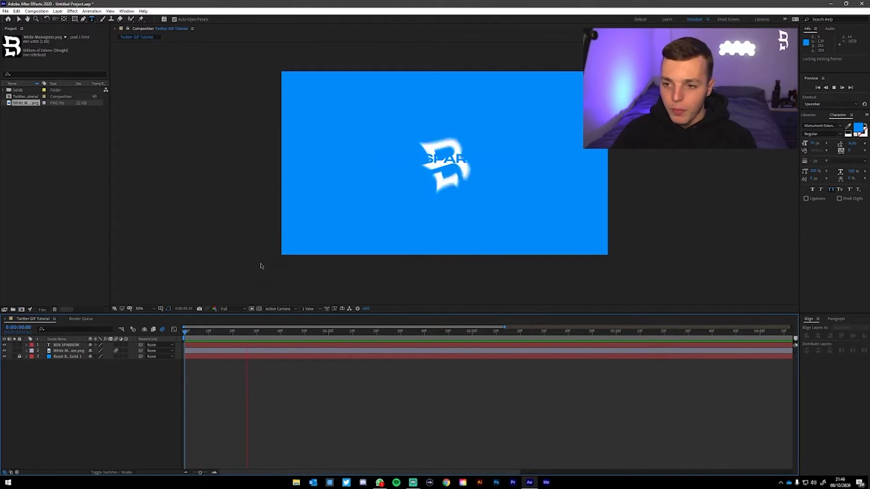
left_click(216, 328)
left_click_drag(217, 328, 273, 331)
left_click(30, 344)
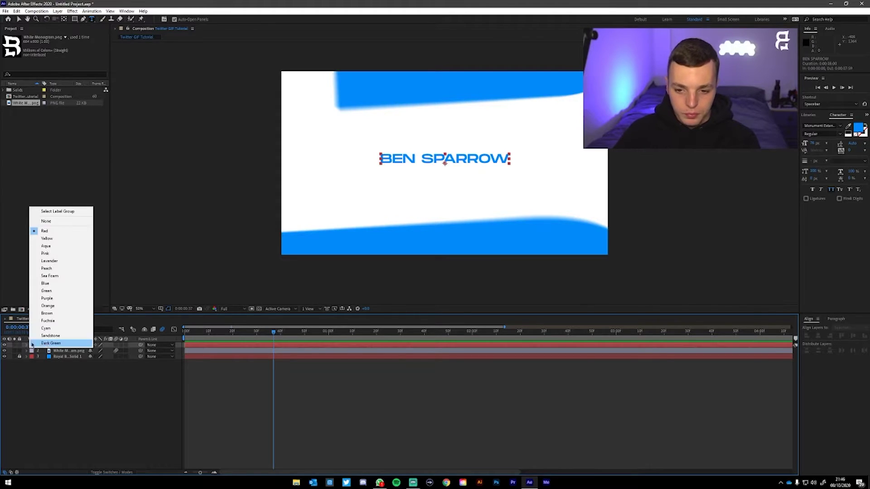
left_click(273, 334)
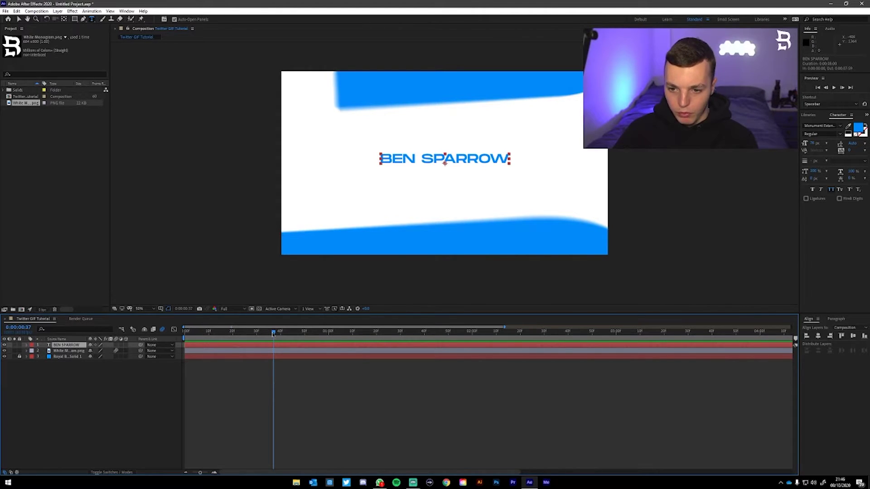
left_click_drag(273, 333, 271, 334)
left_click(27, 345)
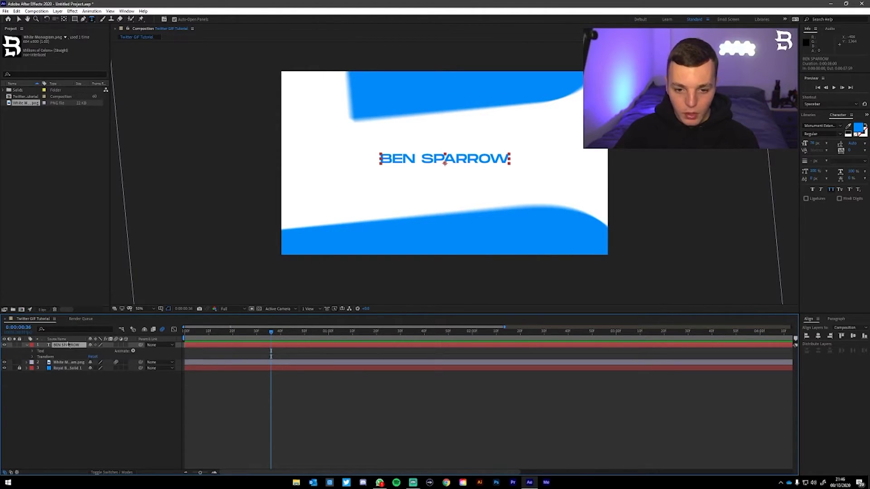
Step: At frame 36, start Scale and Rotation keyframes for the text with Scale at 0%
left_click(32, 357)
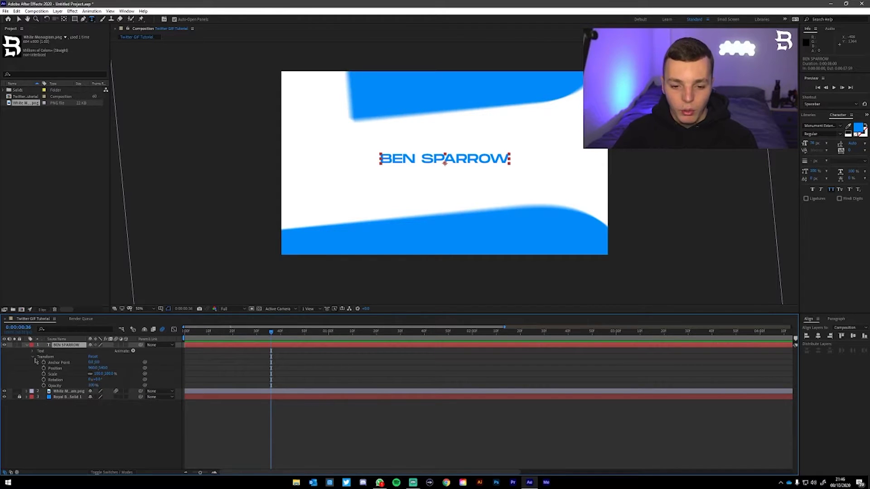
left_click(44, 374)
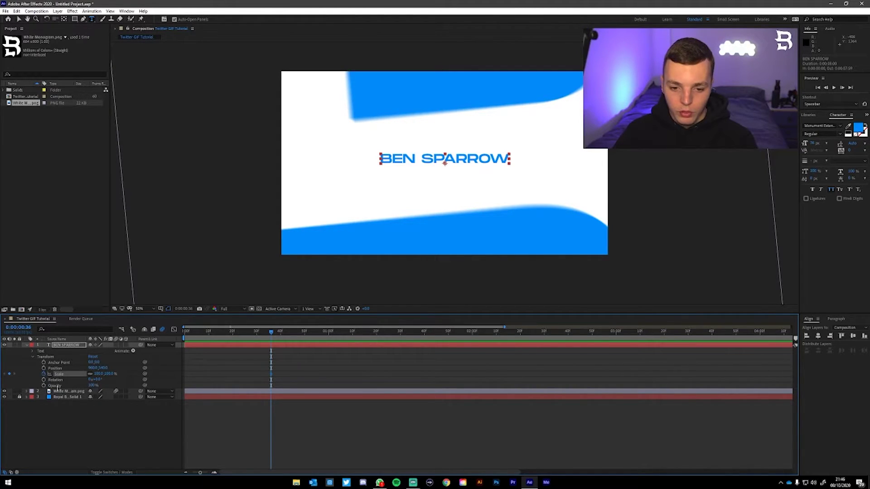
left_click(43, 380)
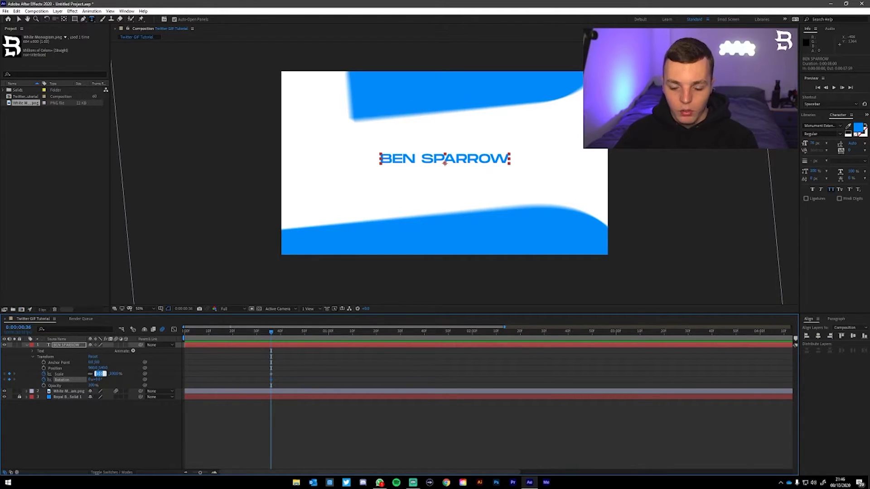
type("0")
key("Return")
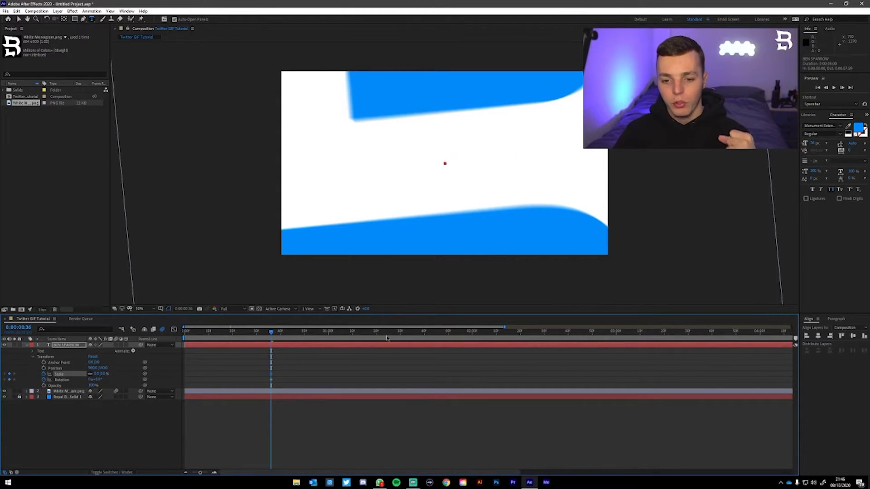
Step: At frame 47, add a Rotation keyframe and set the text's Scale to 100%
left_click_drag(276, 334, 300, 333)
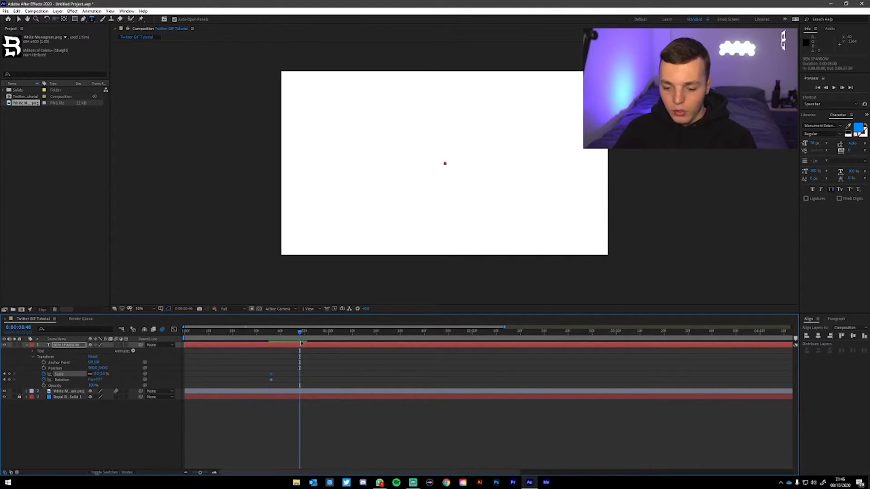
left_click(10, 380)
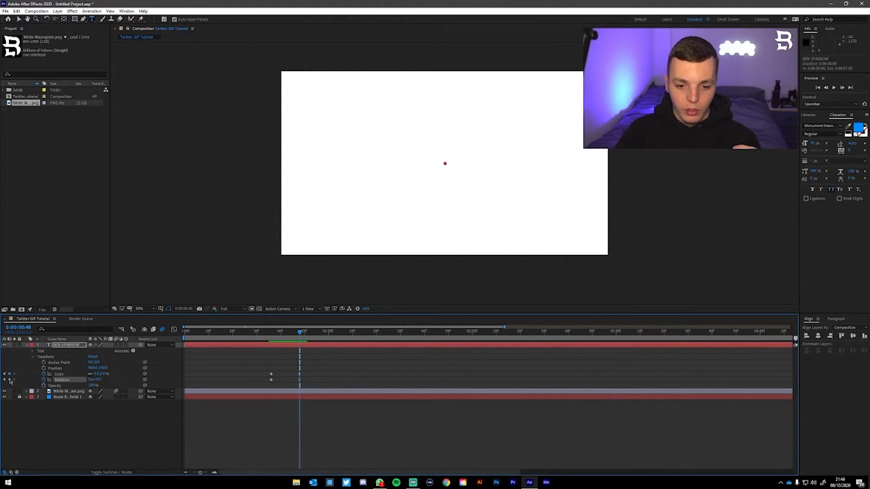
left_click(103, 375)
type("100")
key("Return")
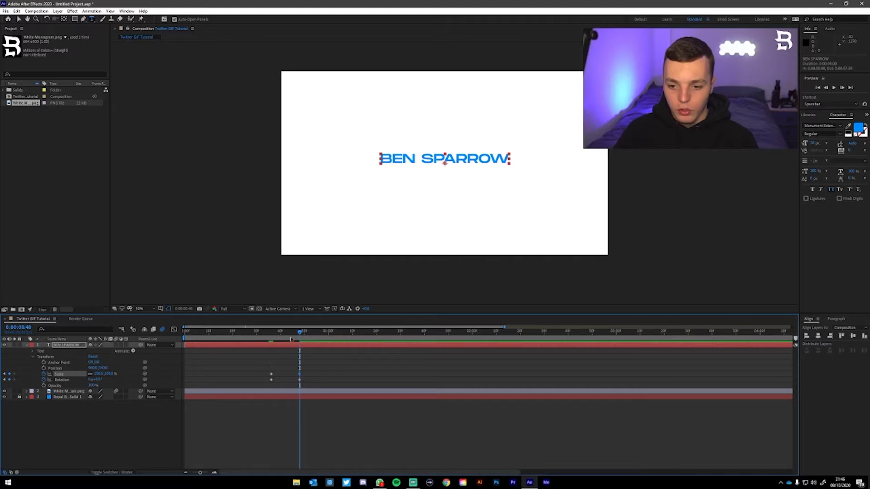
Step: At frame 36, tilt the text's starting Rotation to -6°
left_click_drag(299, 334, 272, 333)
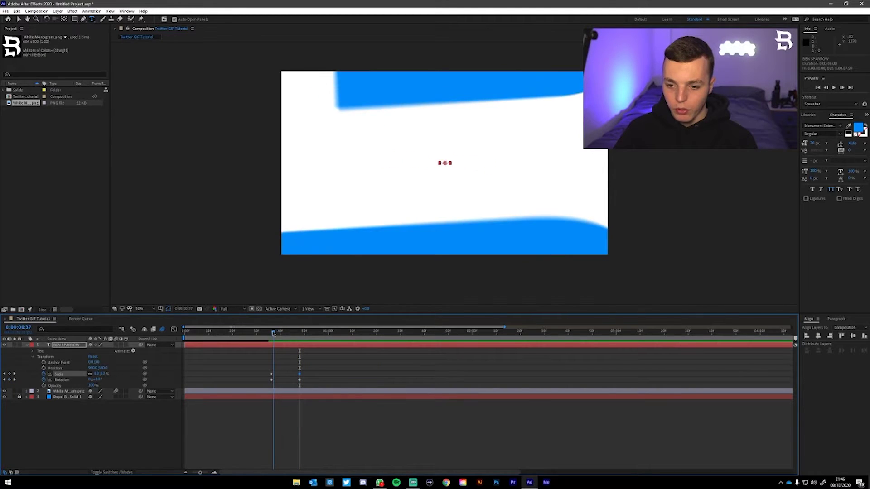
left_click_drag(98, 374, 135, 372)
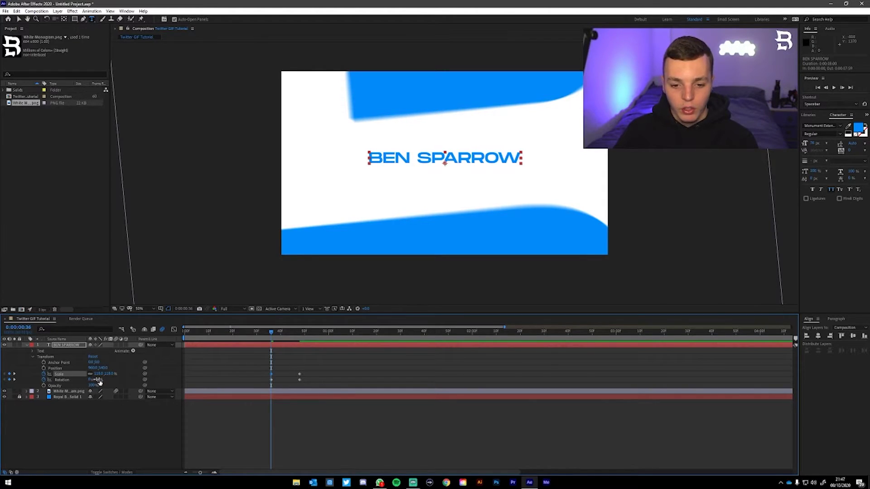
left_click_drag(98, 379, 98, 380)
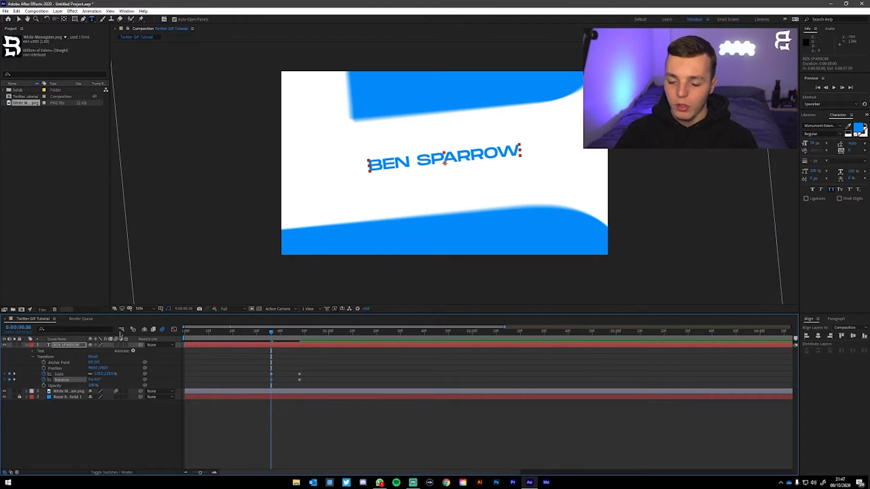
left_click_drag(96, 380, 96, 381)
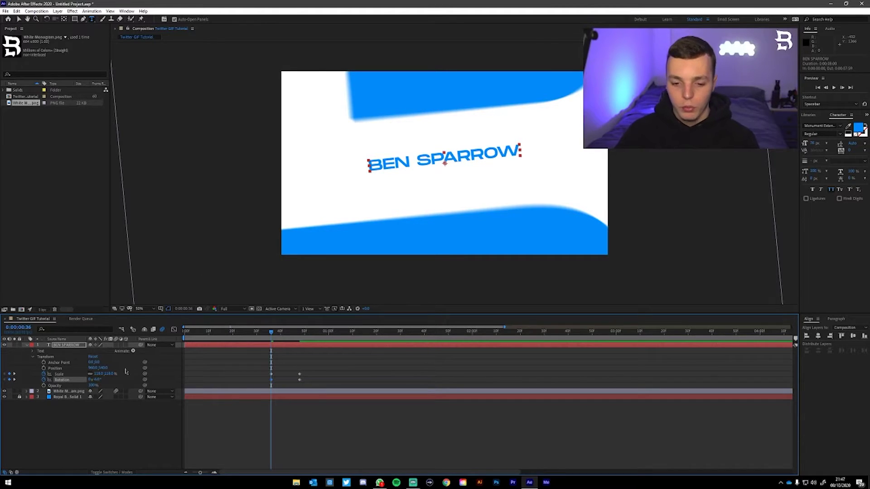
Step: Reset the frame-36 Scale to 0% and preview the animation from near the start
mouse_move(256, 332)
left_mouse_down()
mouse_move(207, 333)
mouse_move(281, 334)
mouse_move(271, 333)
left_mouse_up()
left_click(99, 374)
type("0")
key("Return")
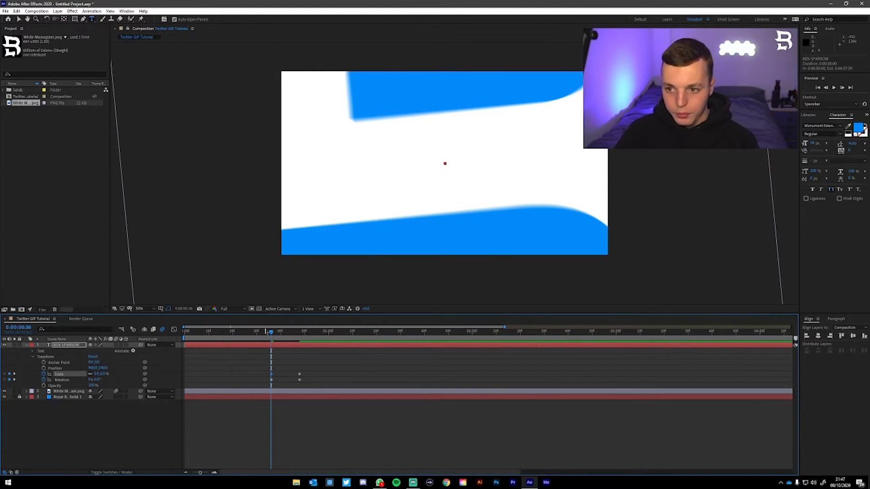
mouse_move(278, 336)
left_mouse_down()
mouse_move(187, 333)
mouse_move(361, 334)
mouse_move(274, 334)
left_mouse_up()
left_click(75, 416)
key("space")
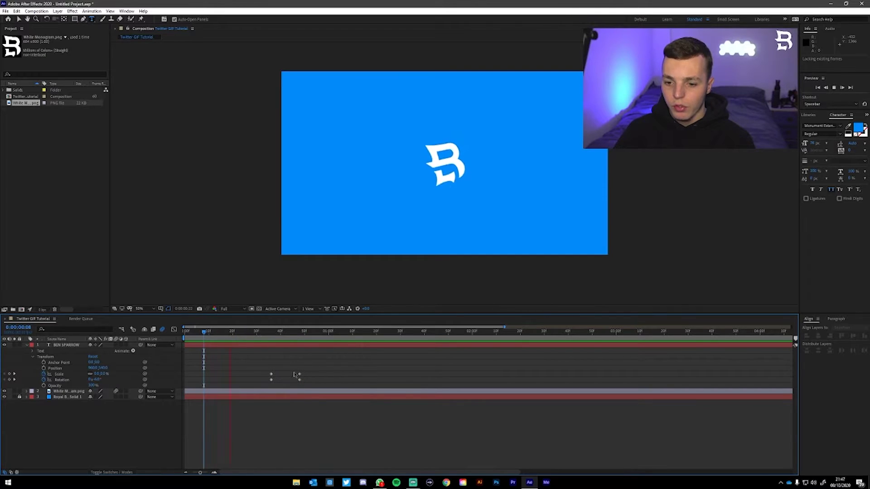
Step: Move the text's ending Scale and Rotation keyframes to about frame 54 and preview the slower pop-in
mouse_move(285, 332)
left_mouse_down()
mouse_move(271, 333)
mouse_move(283, 333)
left_mouse_up()
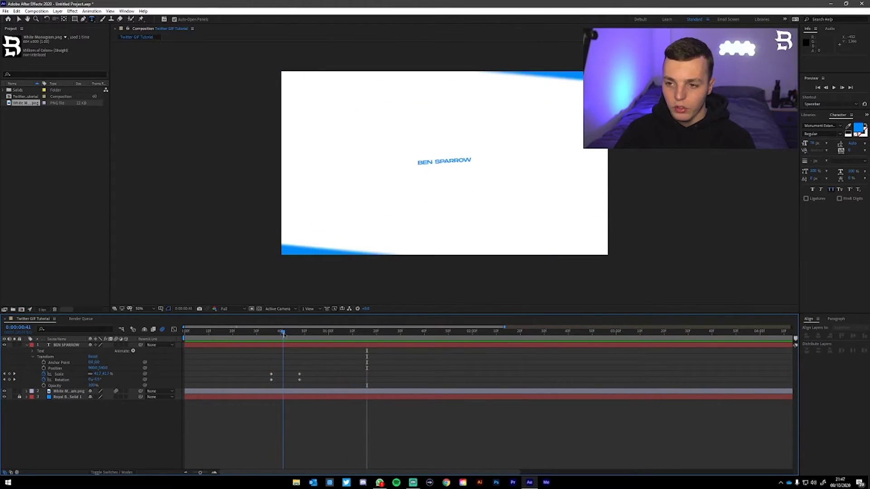
mouse_move(309, 366)
left_mouse_down()
mouse_move(297, 386)
mouse_move(316, 375)
left_mouse_up()
left_click(327, 372)
left_click_drag(284, 334, 348, 341)
key("space")
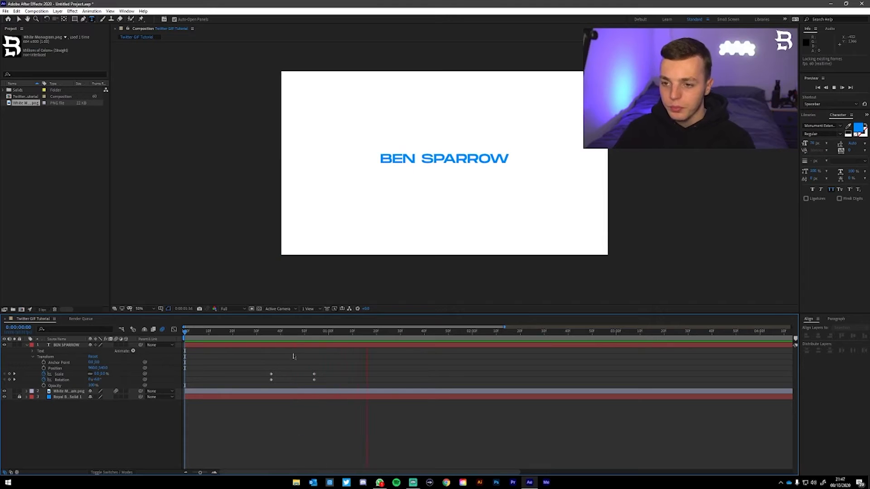
key("space")
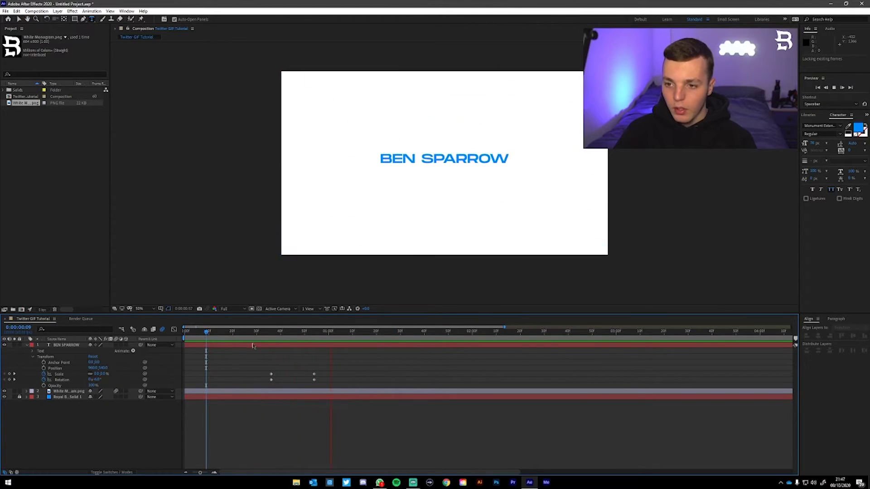
left_click_drag(356, 359, 269, 380)
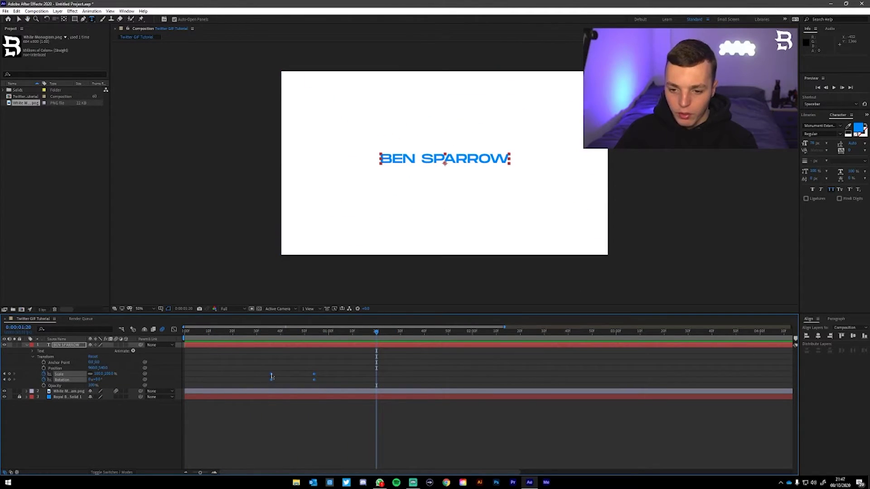
Step: Apply Easy Ease to the four Scale and Rotation keyframes and preview the smoothed animation
right_click(272, 376)
mouse_move(336, 457)
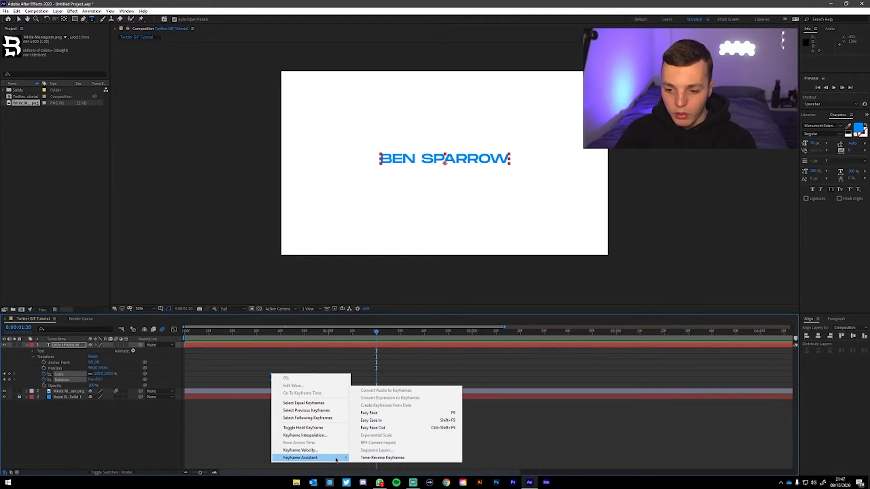
left_click(391, 413)
left_click_drag(349, 358, 343, 396)
left_click(336, 384)
key("space")
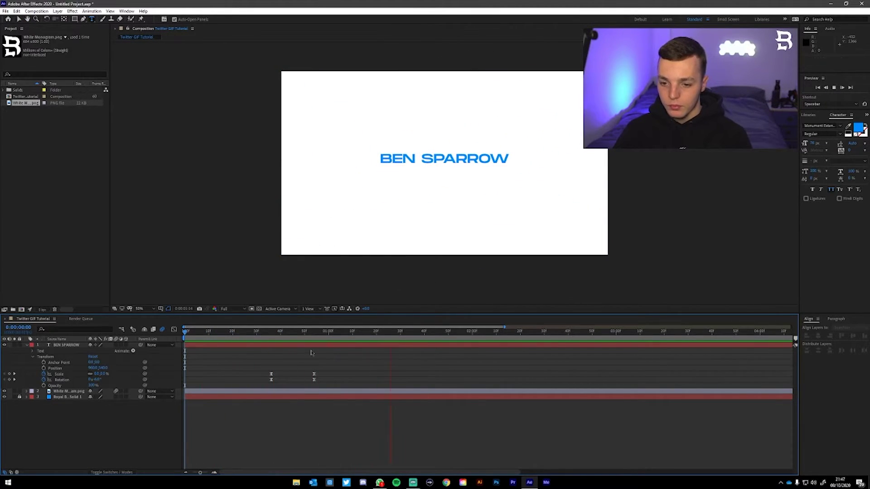
Step: Shift the text's Scale and Rotation keyframes slightly earlier in time
key("space")
left_click_drag(324, 363, 262, 375)
left_click(271, 363)
left_click_drag(269, 333, 241, 335)
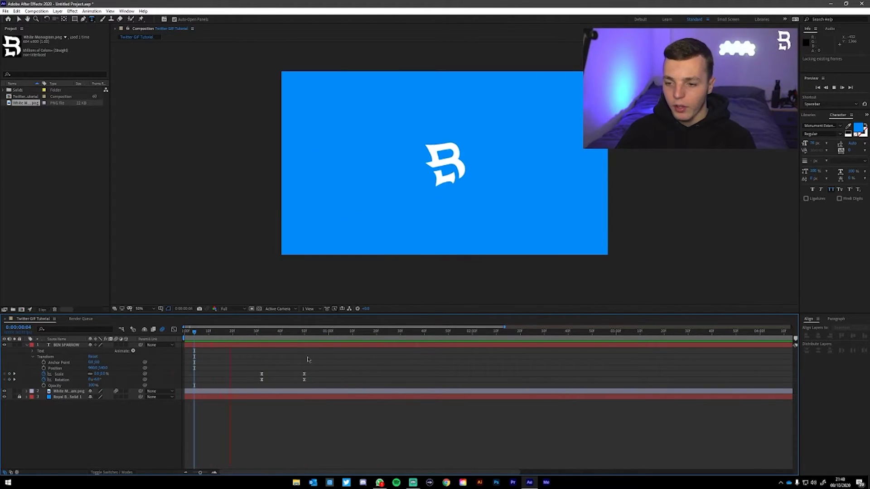
left_click(116, 345)
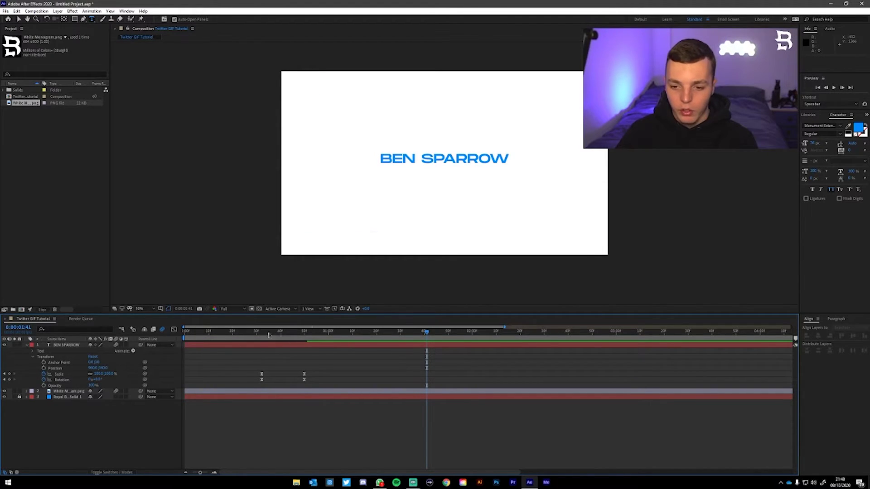
key("space")
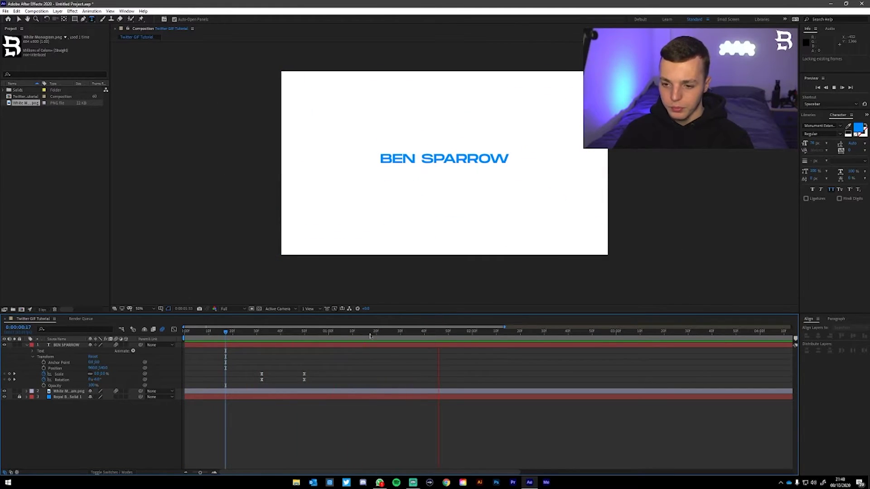
key("space")
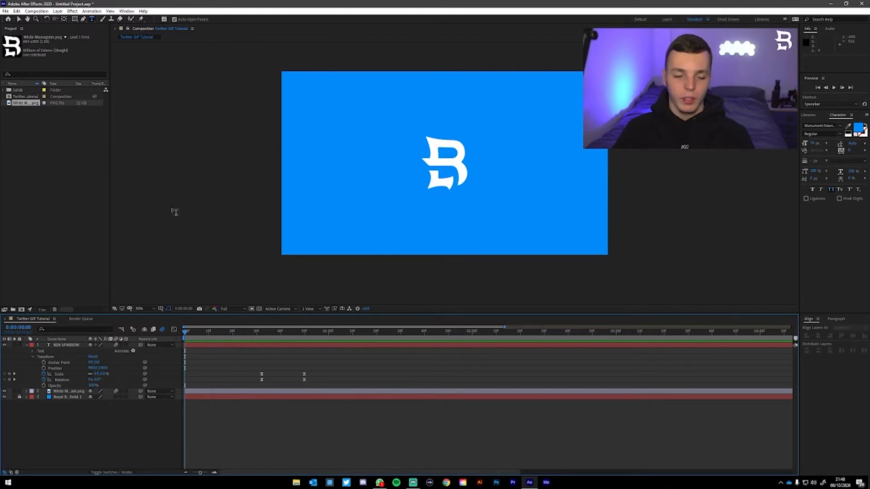
key("space")
key("space")
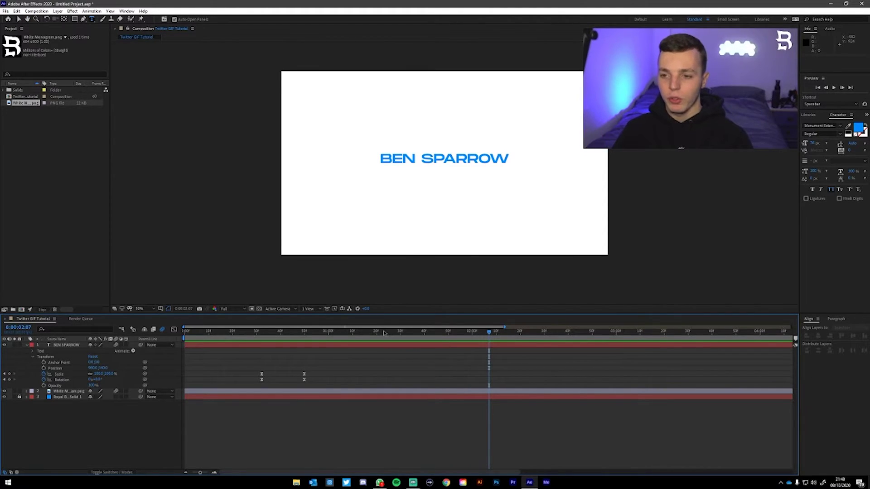
key("Home")
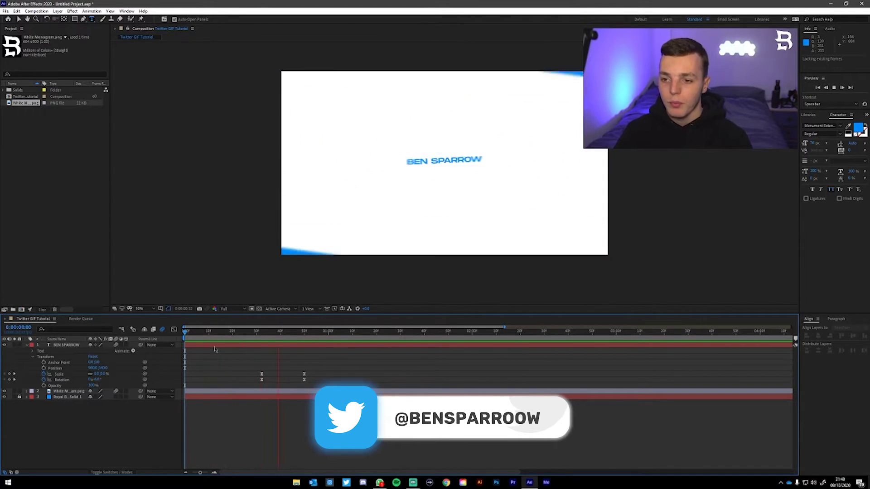
key("space")
key("space")
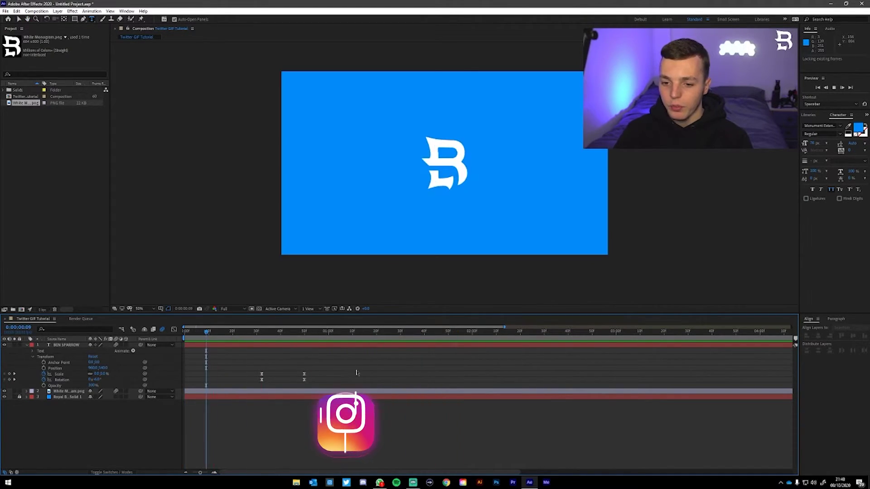
left_click(472, 333)
left_click_drag(301, 360, 337, 388)
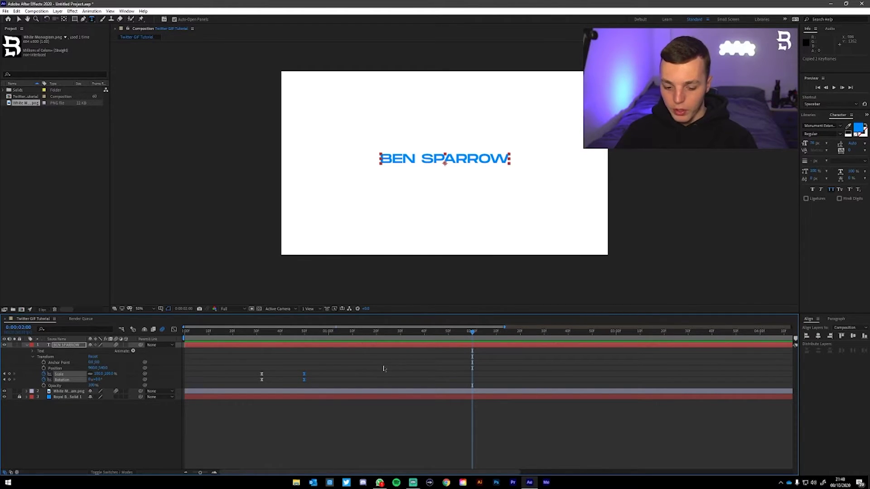
Step: Paste the full-size keyframe pair at 2:00 and the zero-size pair at 2:15
key("ctrl+v")
left_click(518, 357)
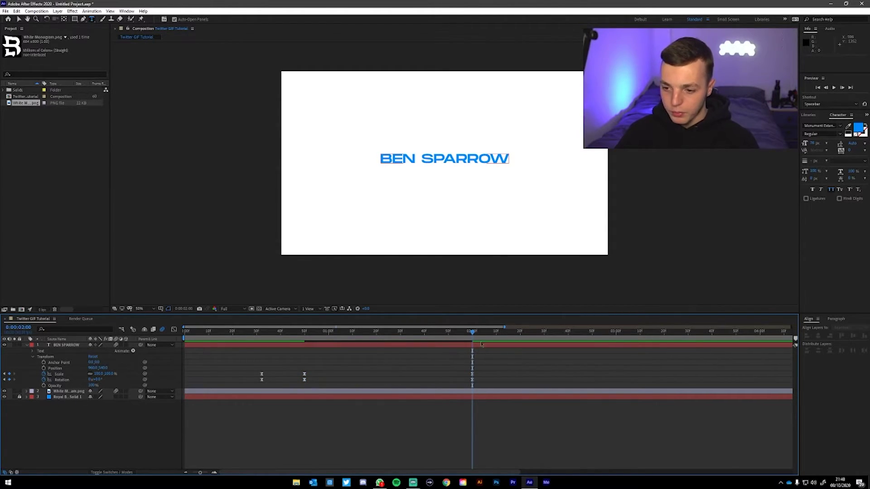
left_click_drag(478, 334, 509, 338)
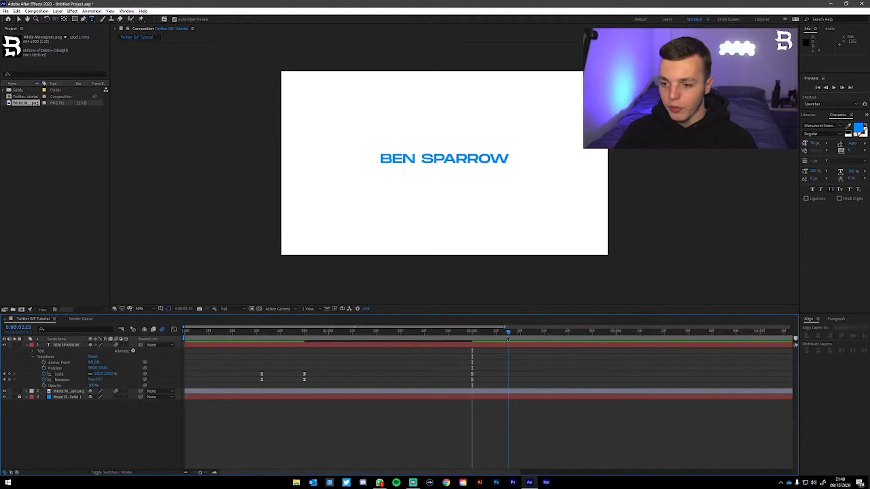
left_click_drag(215, 359, 276, 386)
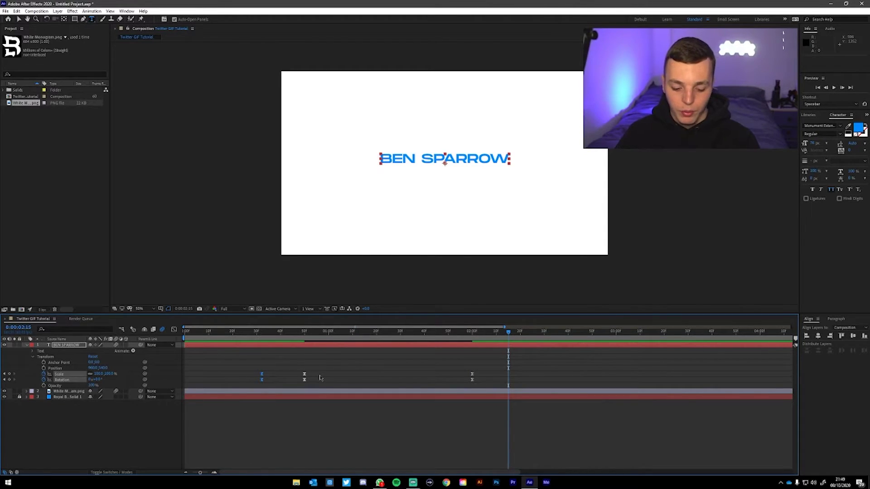
key("ctrl+v")
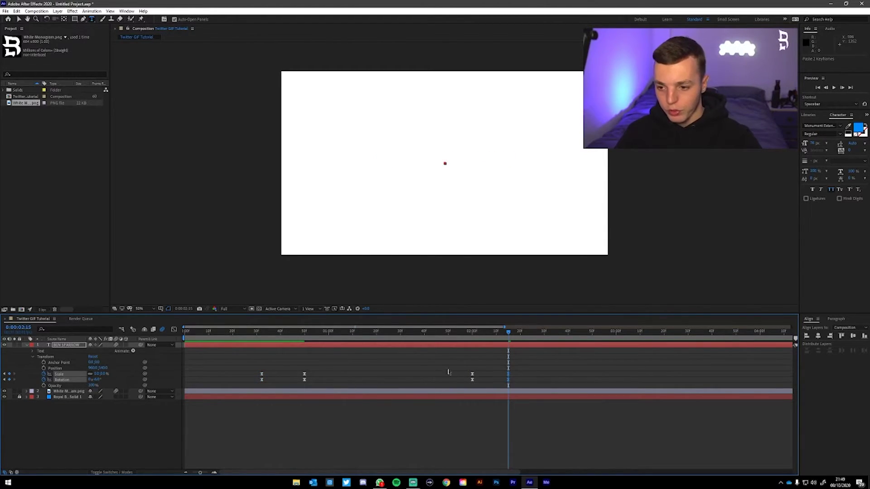
left_click(443, 375)
left_click_drag(507, 332, 252, 346)
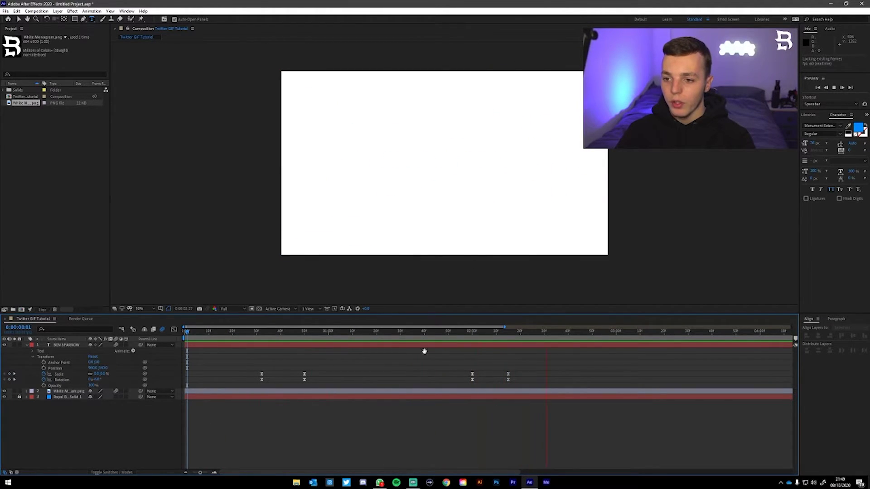
left_click_drag(550, 360, 489, 377)
left_click(473, 361)
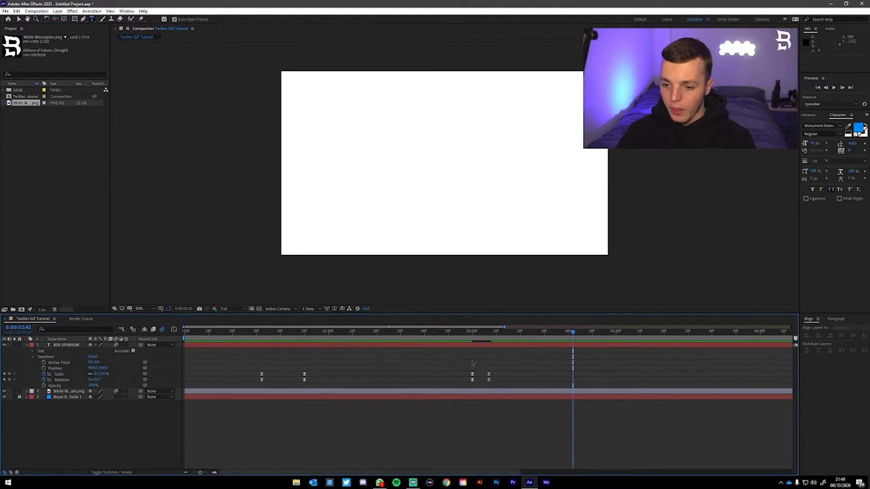
left_click_drag(505, 336, 472, 342)
key("space")
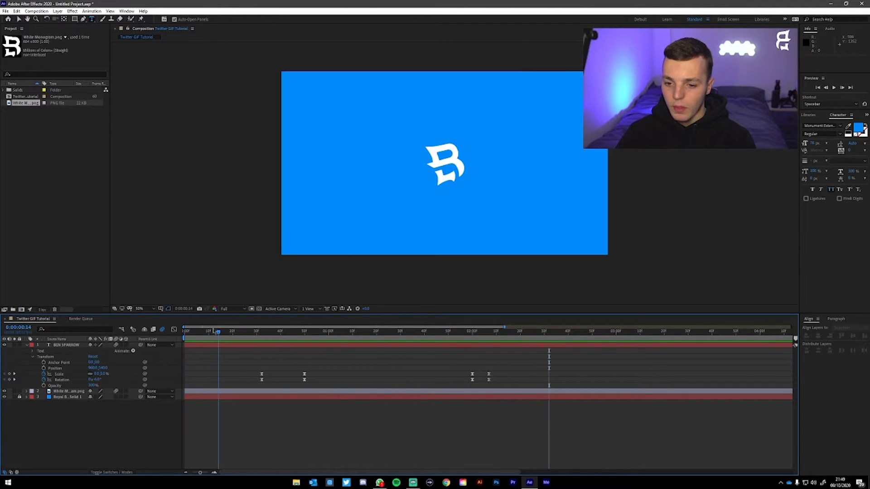
key("space")
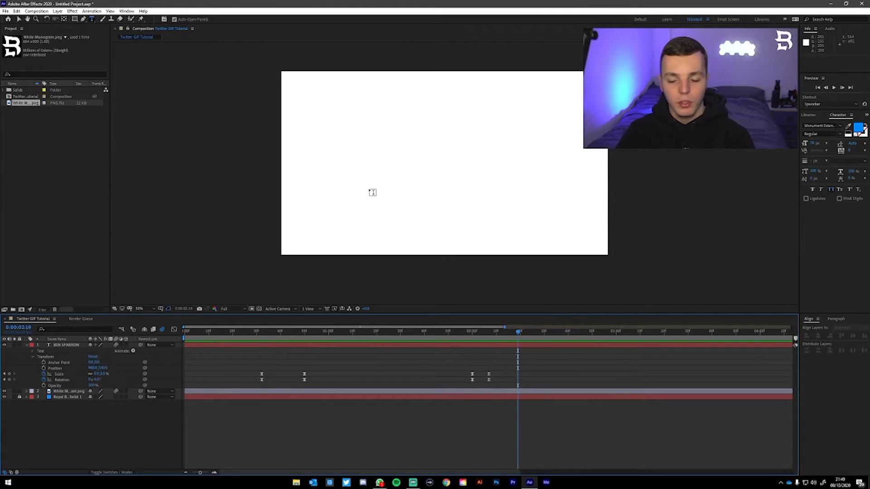
key("space")
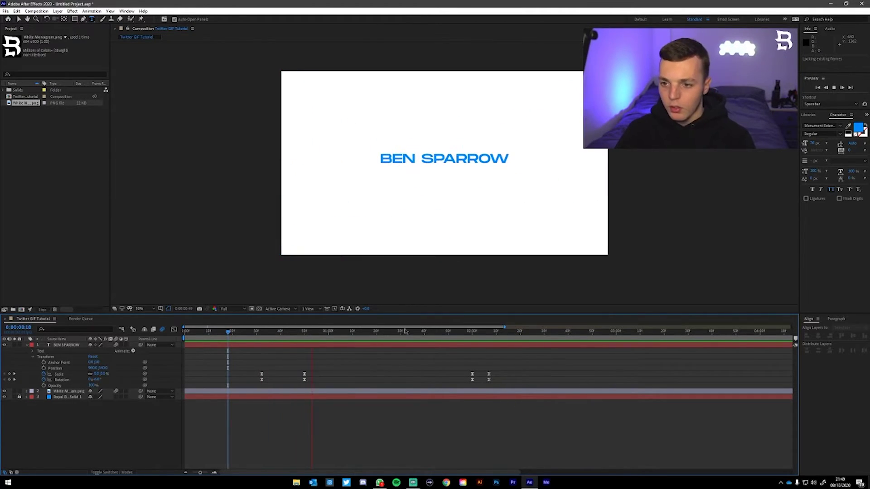
left_click(453, 333)
left_click_drag(453, 333, 483, 339)
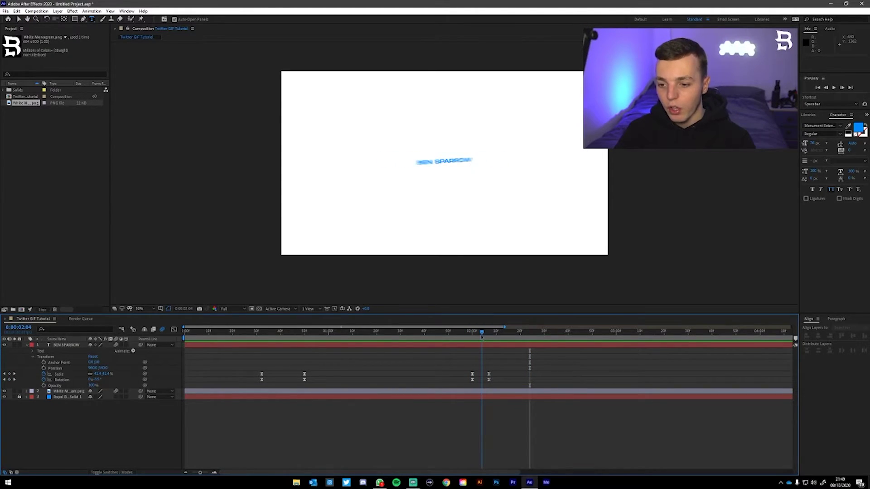
left_click_drag(482, 335, 496, 336)
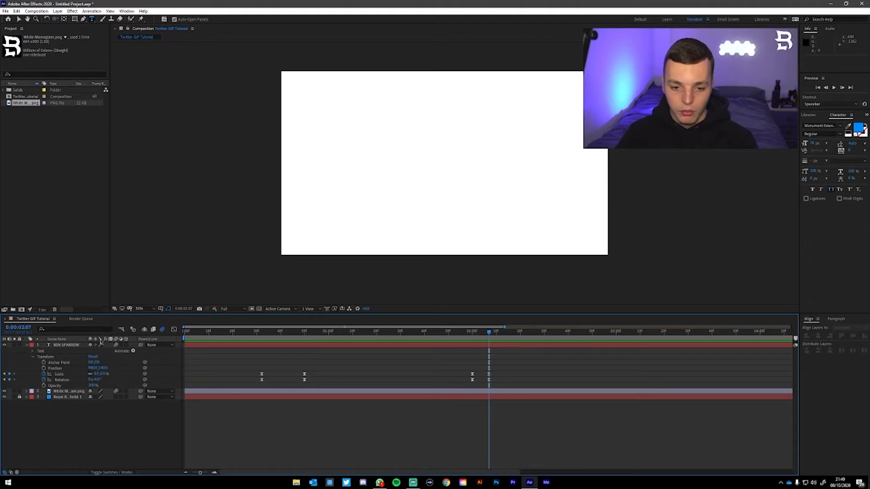
Step: Duplicate the BEN SPARROW text layer and change the copy's text to 'NEW VIDEOS EVERY WEEK'
left_click(27, 346)
left_click(65, 345)
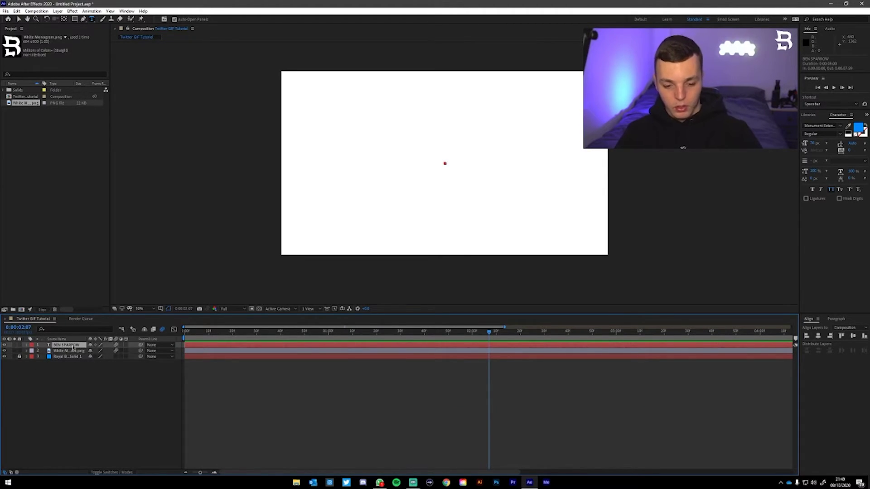
key("ctrl+v")
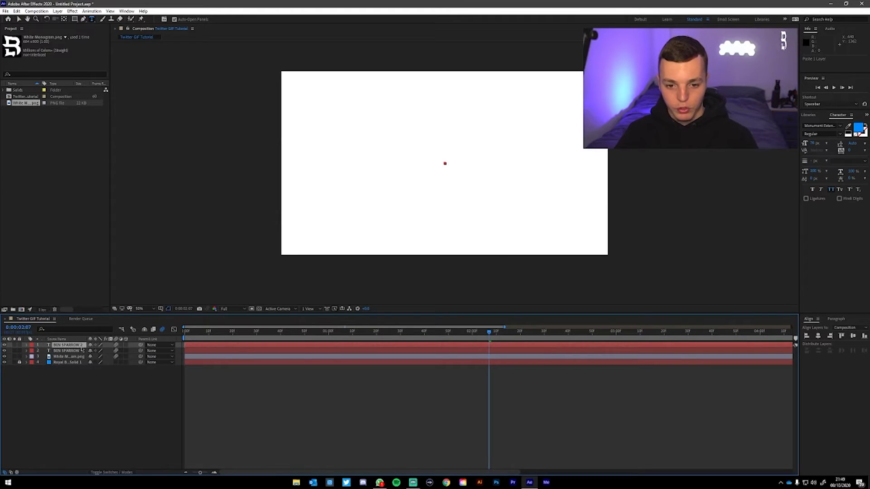
double_click(48, 345)
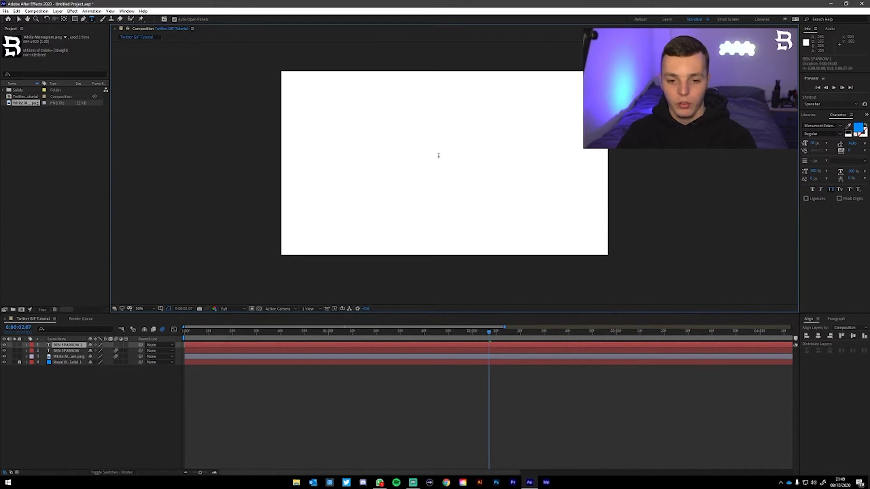
key("BackSpace")
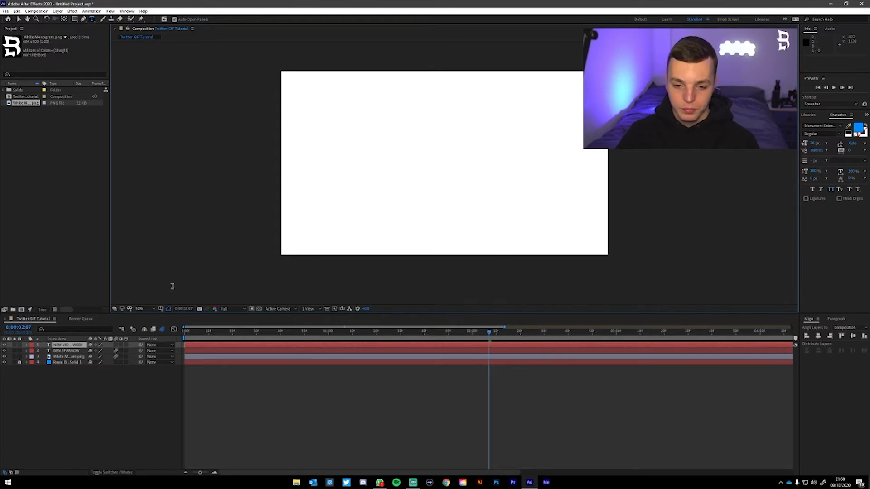
left_click(89, 380)
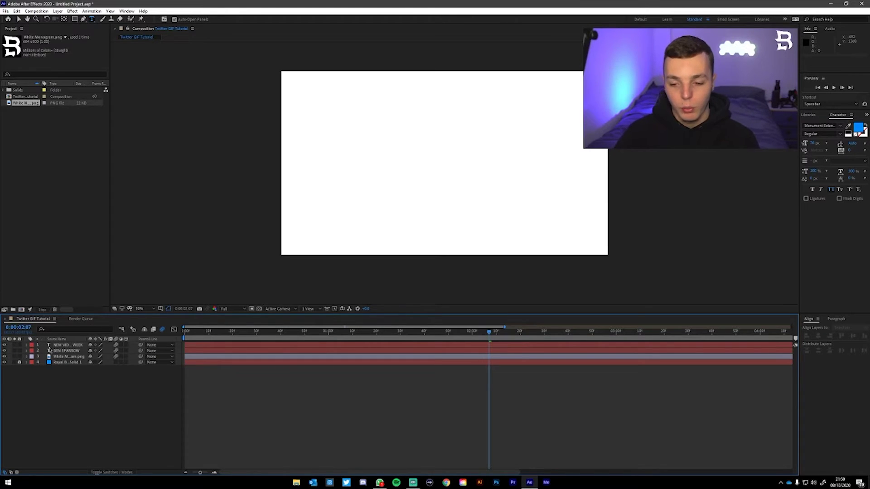
left_click(27, 344)
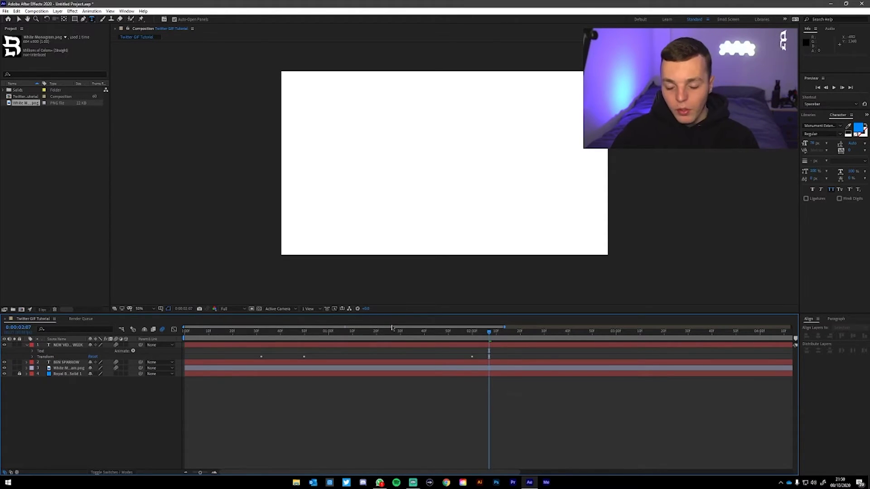
Step: Push the tagline's keyframes near 2:00 later on the timeline and scrub to check
left_click(33, 357)
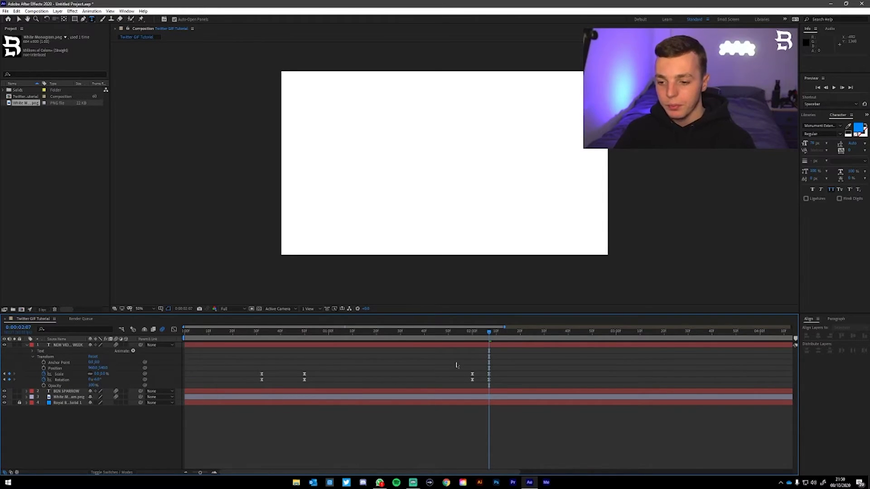
left_click_drag(427, 363, 461, 375)
left_click(474, 358)
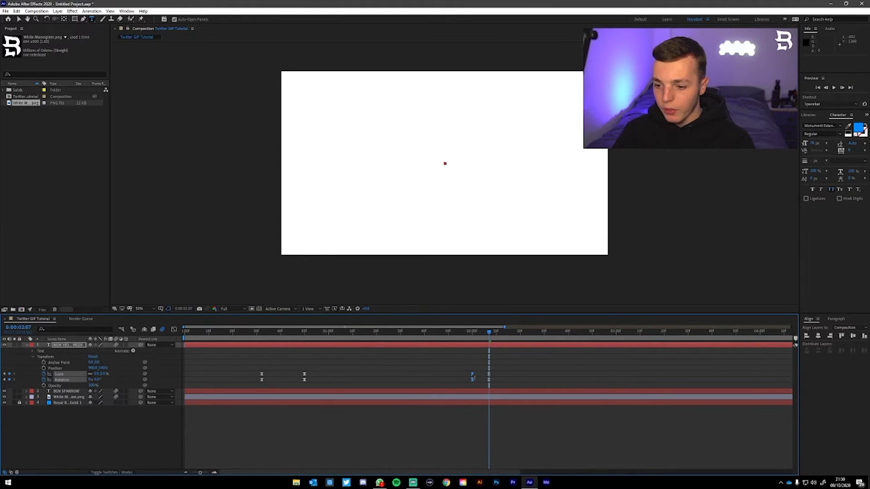
left_click_drag(473, 376, 506, 379)
left_click(512, 352)
left_click_drag(489, 333, 506, 342)
left_click_drag(409, 353, 234, 381)
left_click(306, 360)
left_click_drag(288, 358, 250, 385)
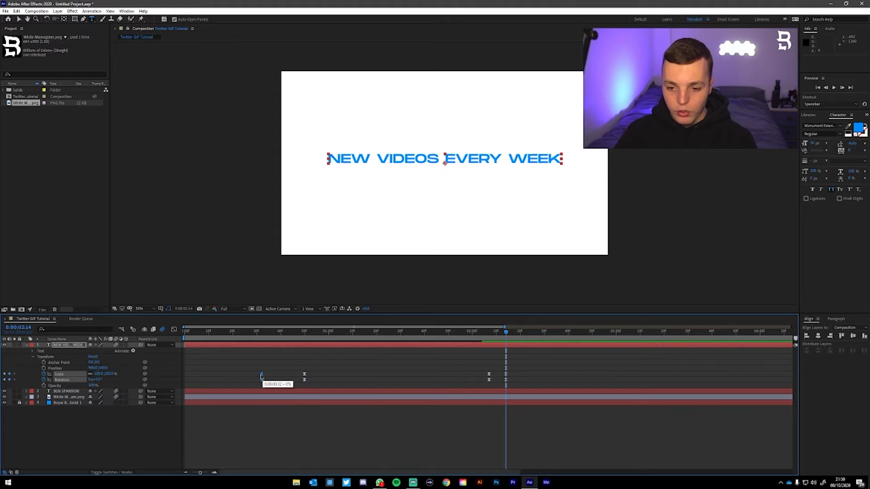
left_click_drag(261, 376, 501, 335)
left_click(360, 361)
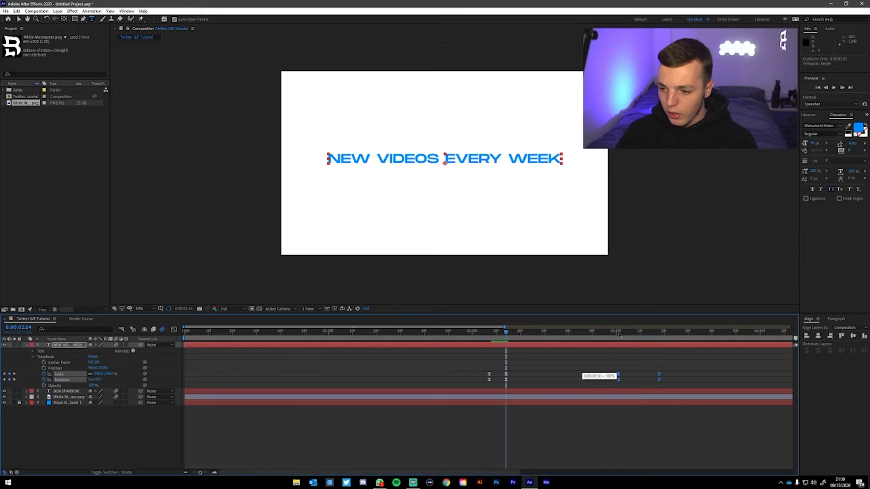
Step: Move the tagline's exit keyframes later, to around 3:10–3:19, and scrub through
left_click_drag(642, 335, 642, 335)
left_click(654, 360)
left_click_drag(506, 332, 621, 338)
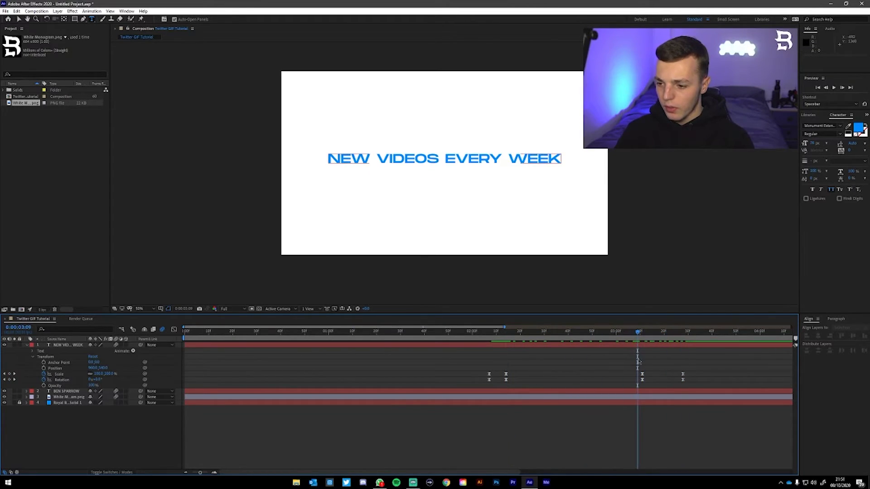
mouse_move(702, 368)
left_mouse_down()
mouse_move(639, 385)
mouse_move(665, 379)
left_mouse_up()
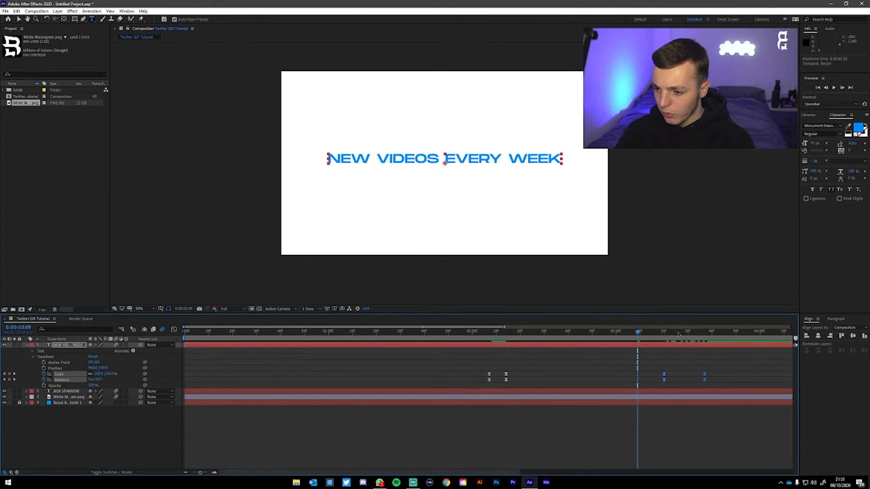
left_click(476, 331)
left_click_drag(456, 332, 715, 336)
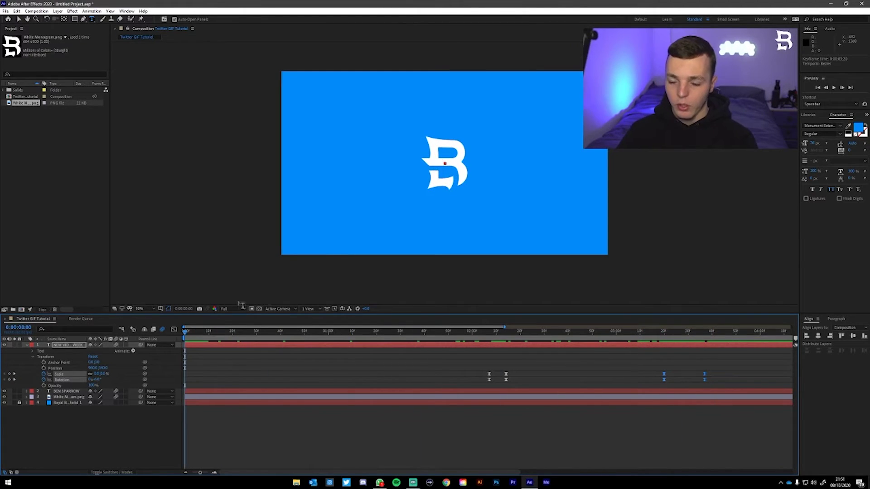
Step: Deselect everything and preview the whole logo-to-titles animation
left_click(351, 415)
key("space")
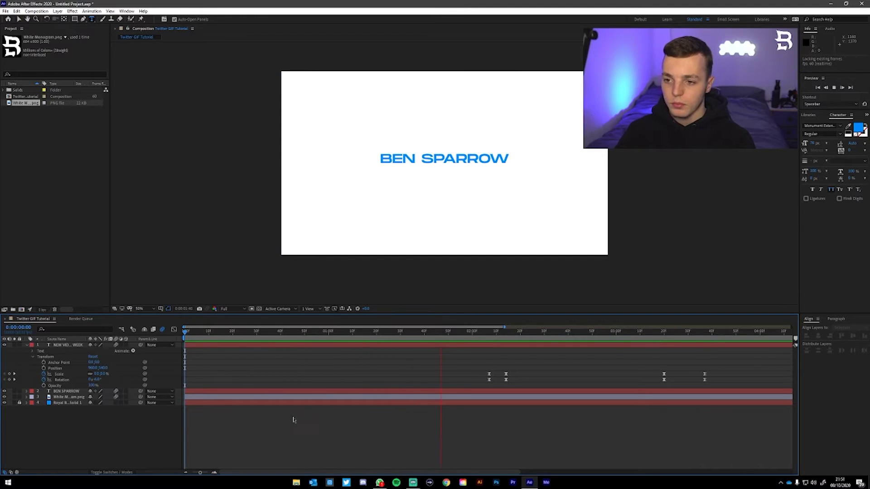
key("space")
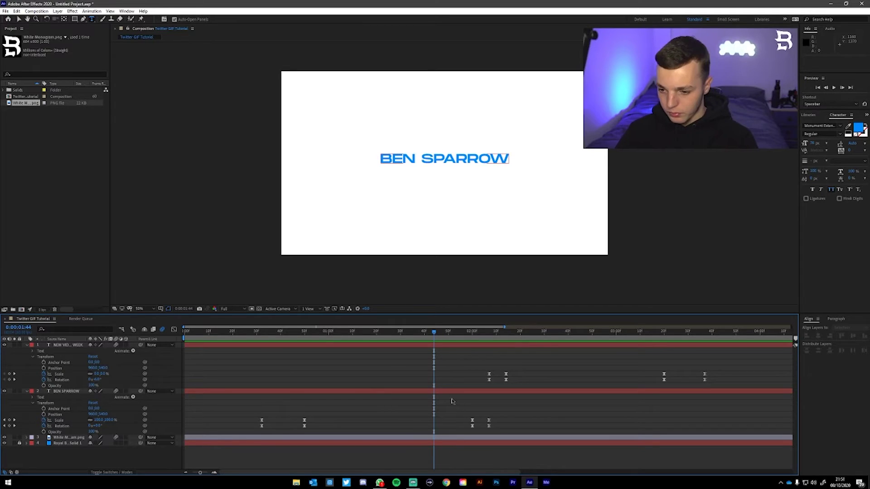
Step: Select both text layers' Scale and Rotation keyframes and preview the current transition timing
left_click_drag(451, 400, 505, 438)
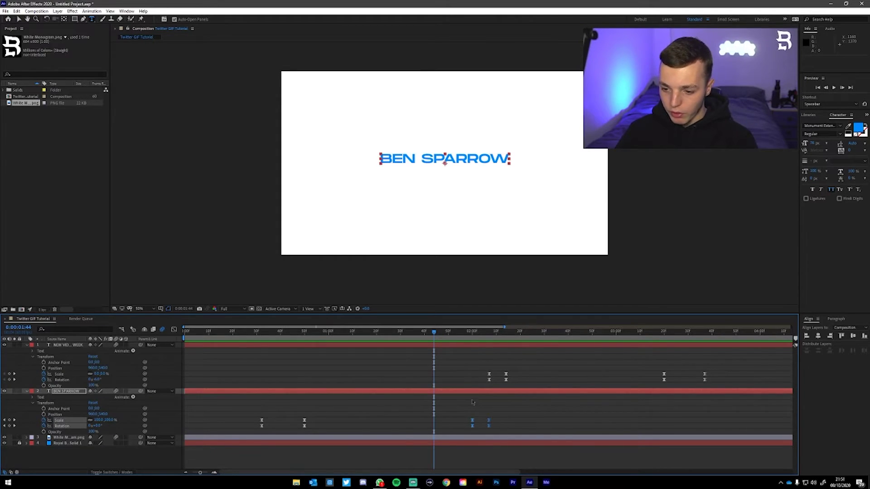
left_click_drag(467, 350, 517, 378)
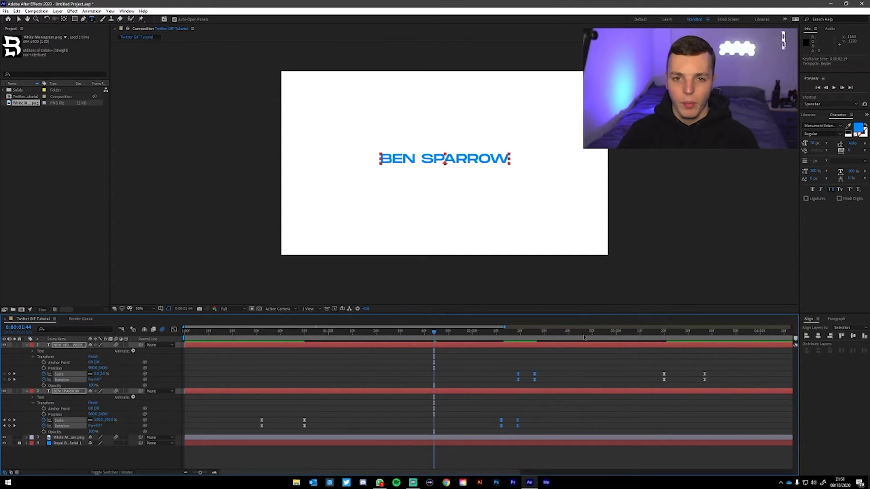
key("space")
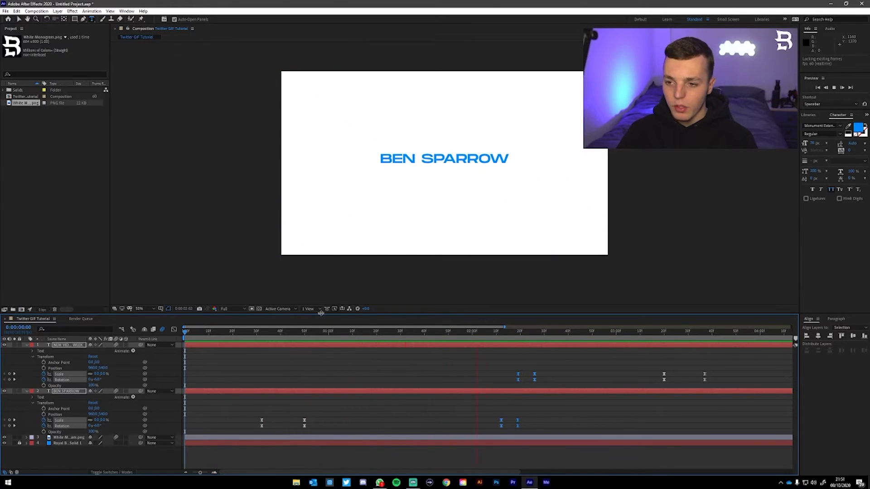
key("space")
left_click(581, 358)
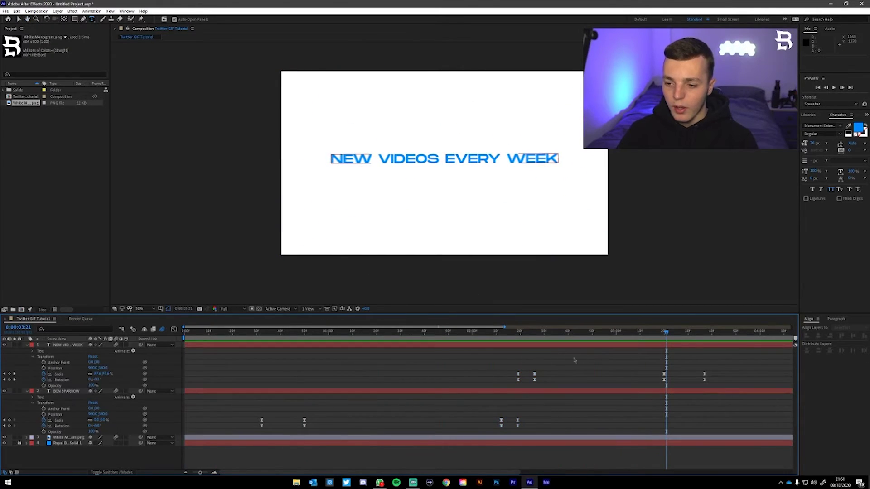
left_click_drag(561, 332, 514, 339)
Step: Shift the BEN SPARROW and tagline transition keyframes slightly later and preview
left_click_drag(535, 412, 515, 432)
left_click_drag(529, 361, 546, 382)
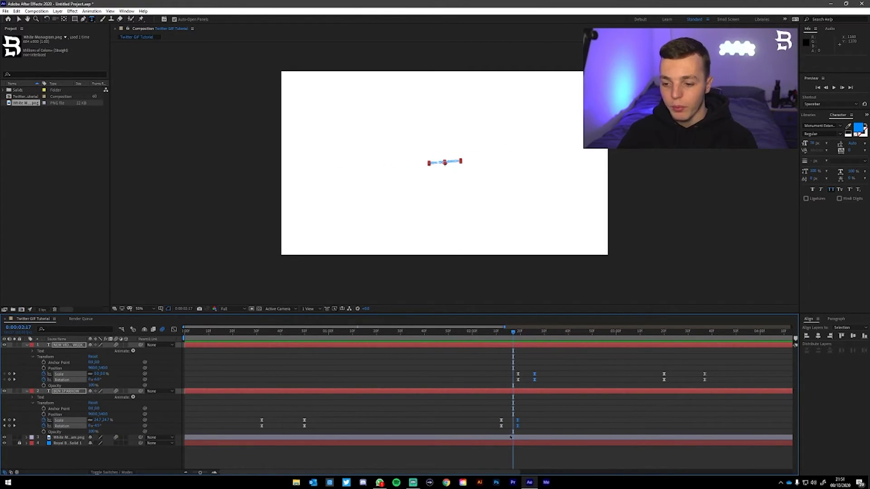
left_click_drag(535, 377, 541, 377)
key("space")
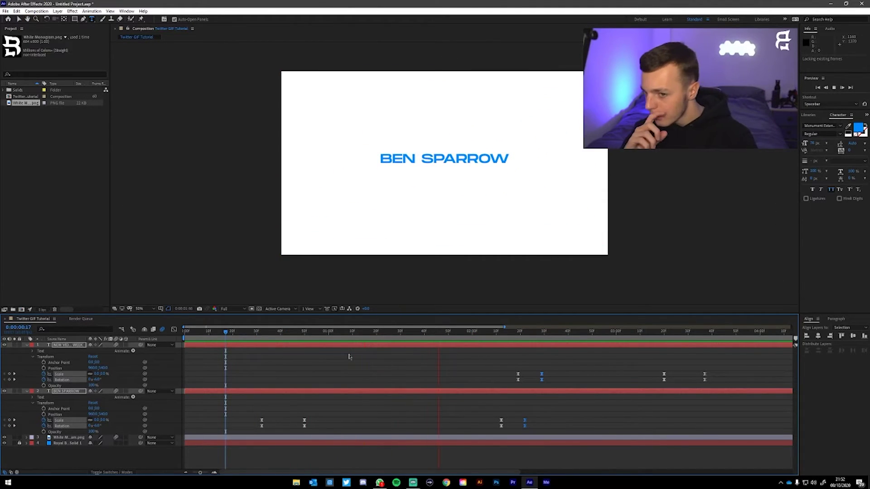
key("space")
Step: Nudge the tagline's final Scale and Rotation keyframe pair one frame earlier and review
left_click_drag(577, 333, 644, 333)
left_click_drag(713, 362, 739, 374)
left_click_drag(644, 332, 618, 334)
key("space")
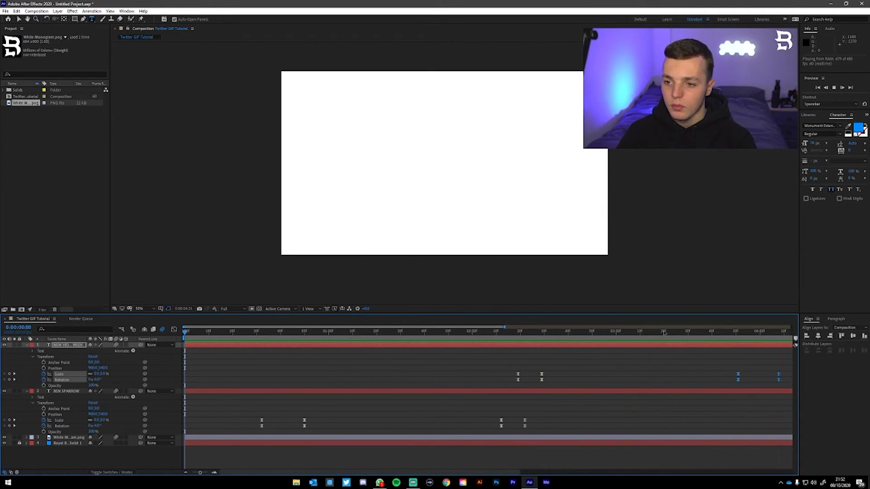
left_click_drag(475, 333, 341, 334)
left_click_drag(423, 374, 420, 374)
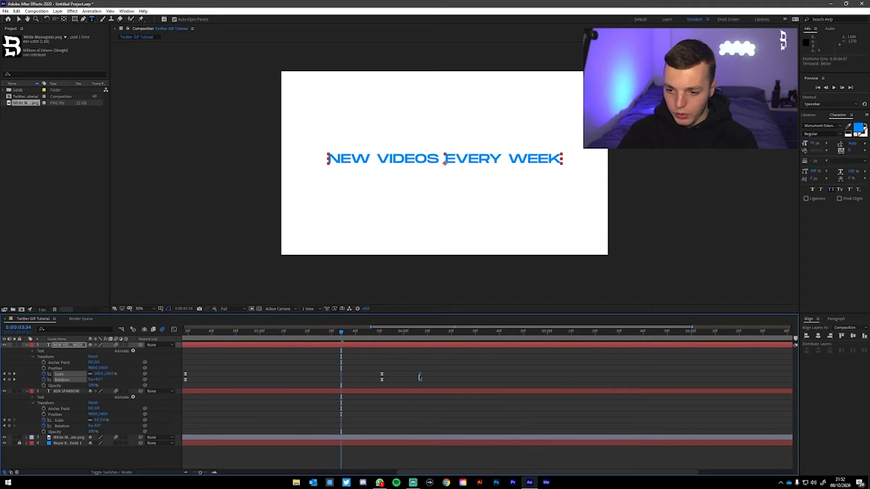
left_click(359, 350)
left_click_drag(350, 333, 400, 340)
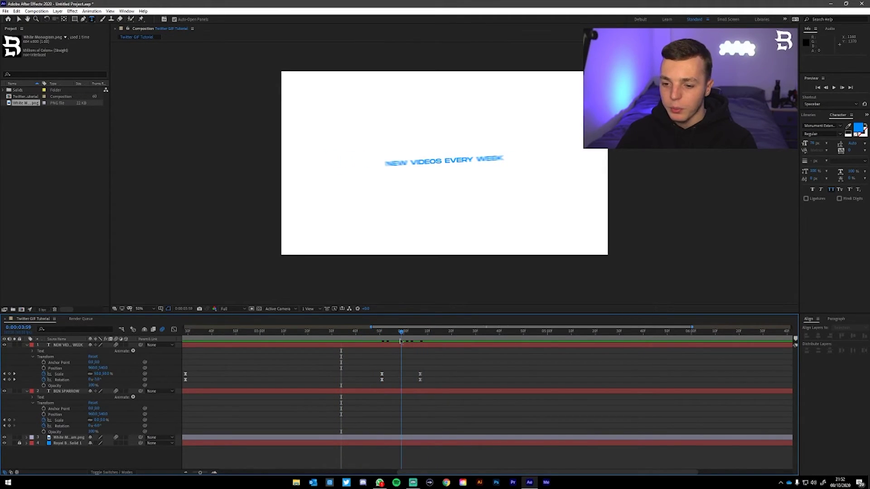
Step: Collapse both text layers' properties and set the current time to 4:00
left_click(27, 345)
left_click(31, 351)
left_click(28, 351)
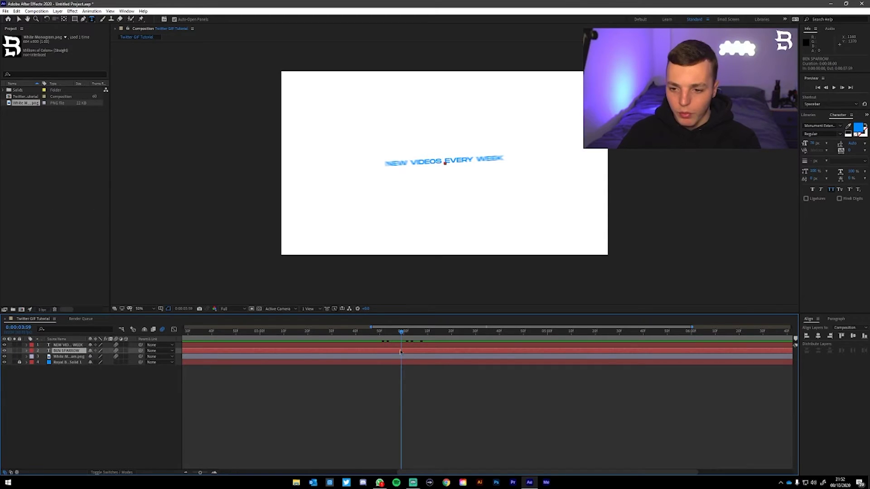
mouse_move(401, 333)
left_mouse_down()
mouse_move(442, 334)
mouse_move(395, 334)
mouse_move(406, 333)
left_mouse_up()
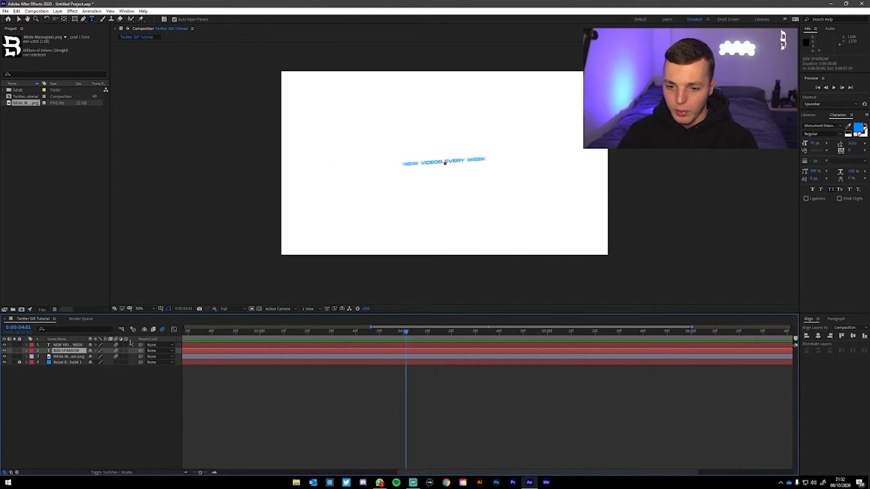
Step: Copy the monogram's earlier Scale and Rotation keyframes and paste them at the current time
left_click(26, 357)
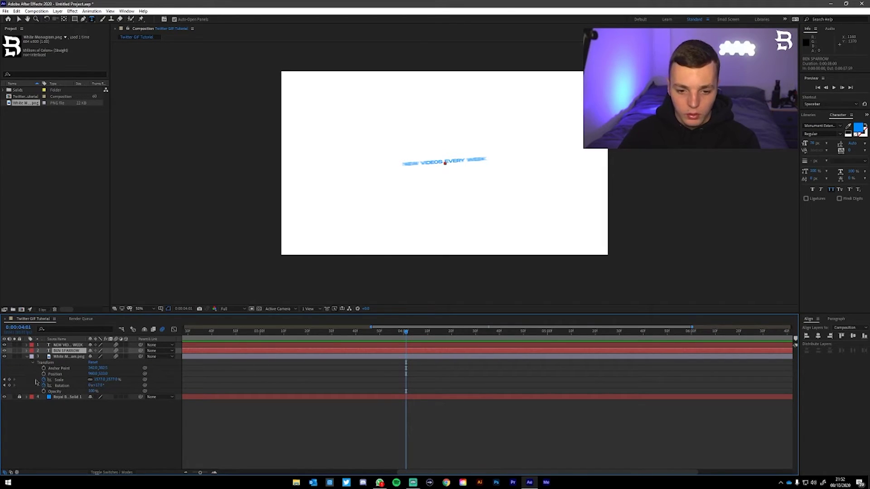
left_click_drag(200, 473, 192, 473)
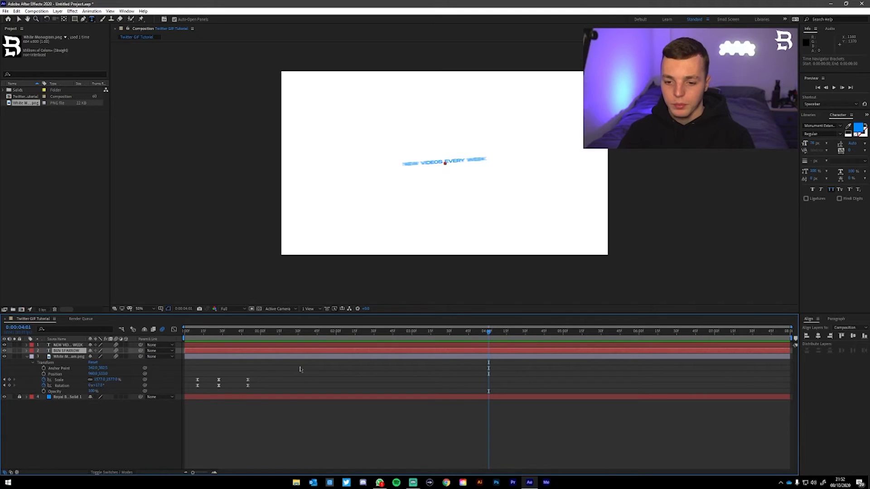
left_click_drag(339, 365, 238, 394)
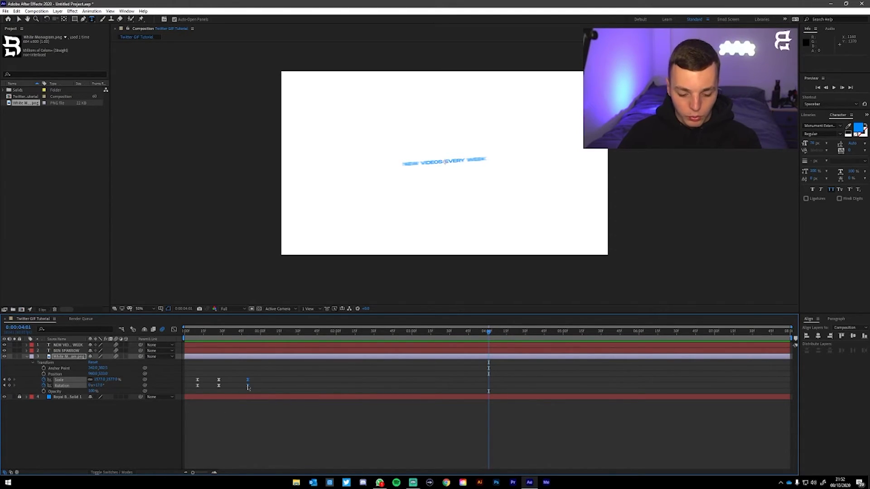
key("ctrl+c")
key("ctrl+v")
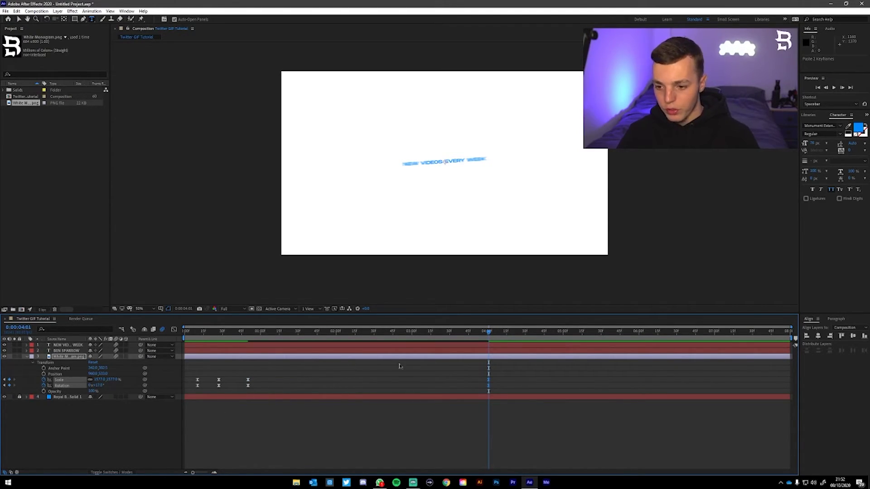
left_click(395, 364)
Step: Paste another monogram Scale and Rotation keyframe pair at 4:22
left_click(512, 331)
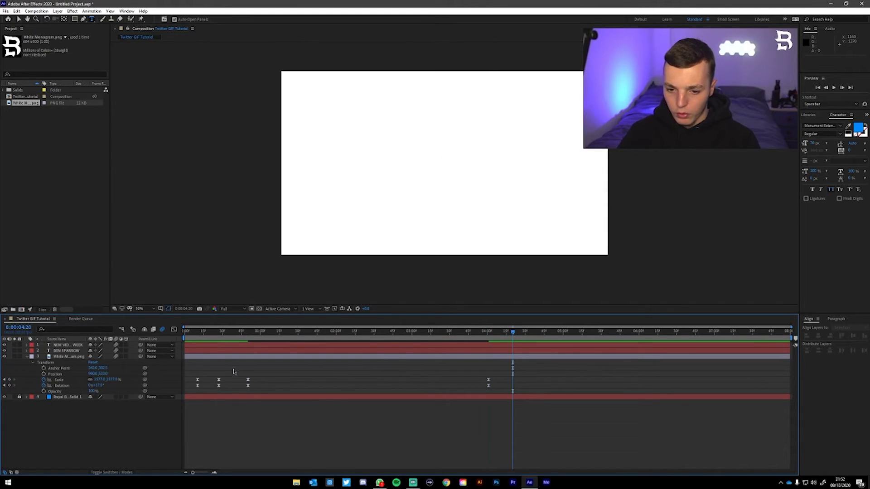
left_click_drag(515, 334, 517, 334)
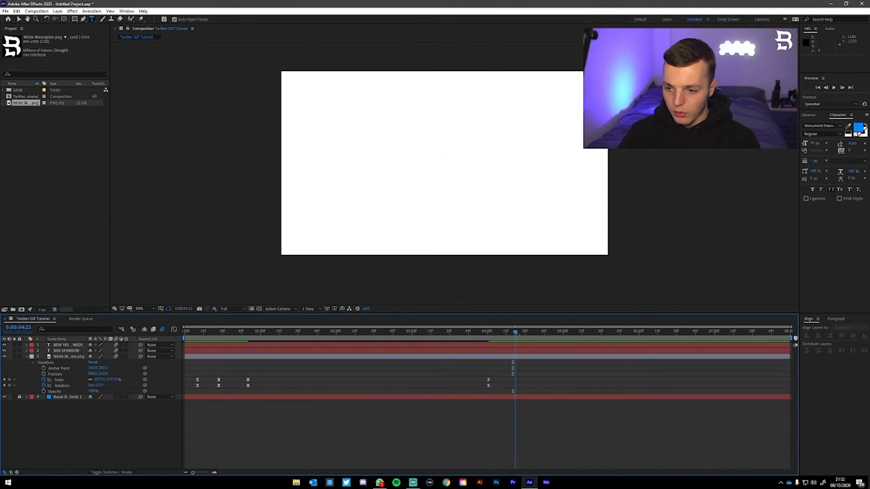
left_click_drag(234, 377, 216, 390)
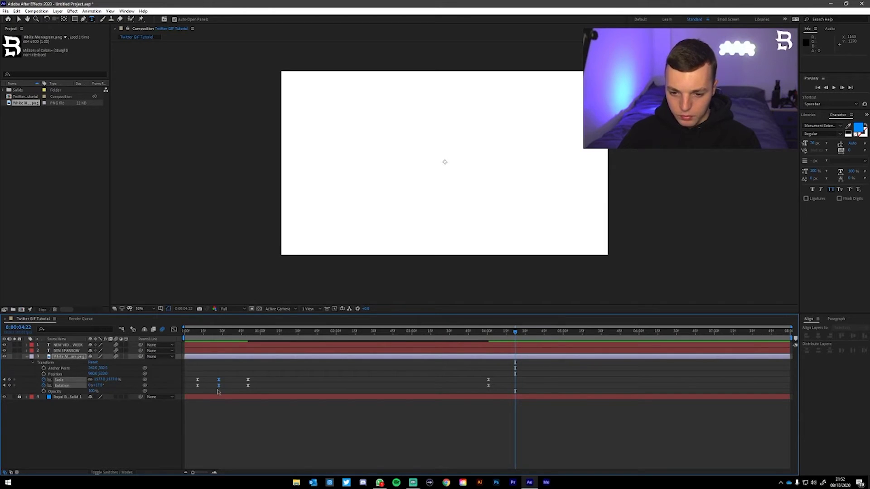
key("ctrl+c")
key("ctrl+v")
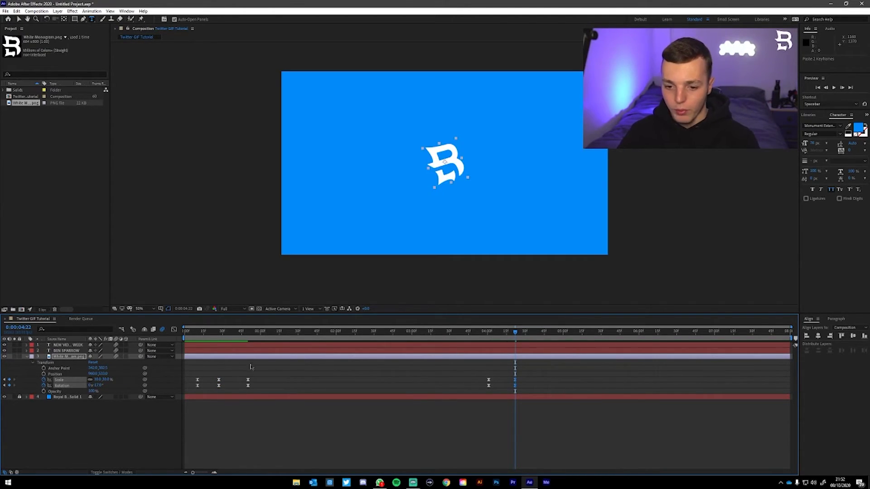
left_click(331, 373)
Step: Paste the monogram's starting keyframes at 4:35 and shift them slightly later
left_click_drag(213, 366, 193, 389)
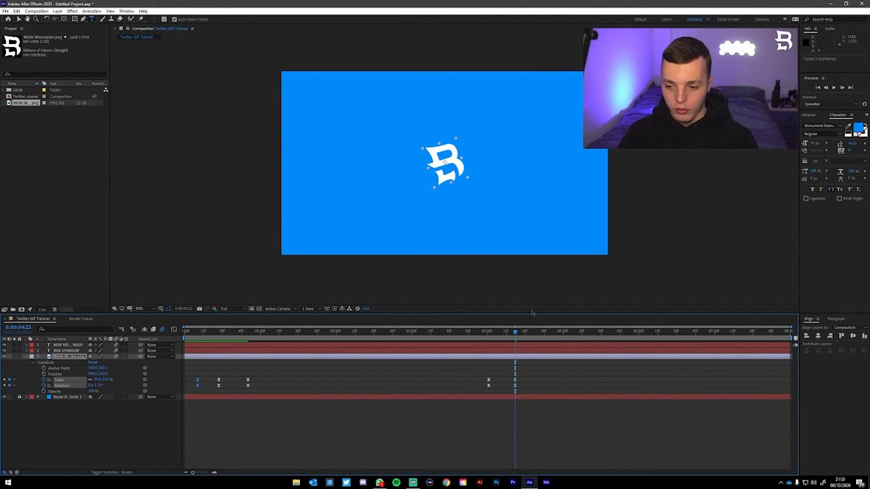
left_click_drag(517, 333, 533, 334)
key("ctrl+v")
left_click(551, 363)
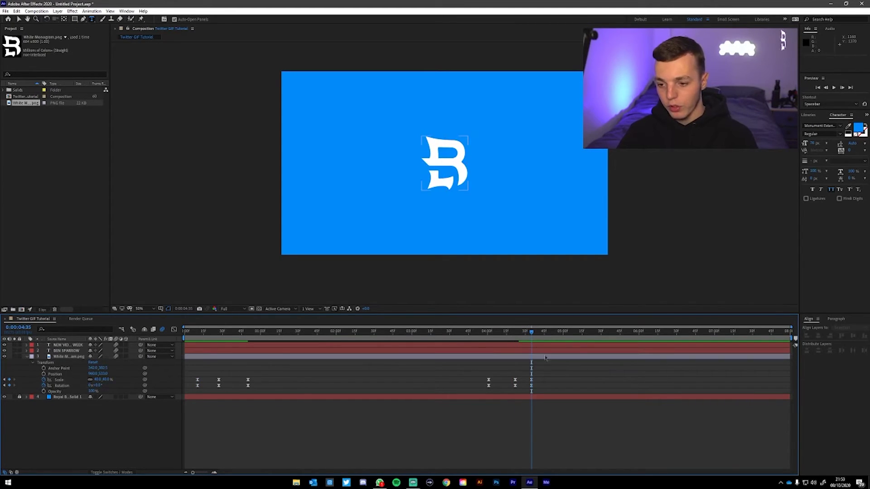
left_click_drag(542, 379, 528, 388)
left_click_drag(531, 380, 536, 382)
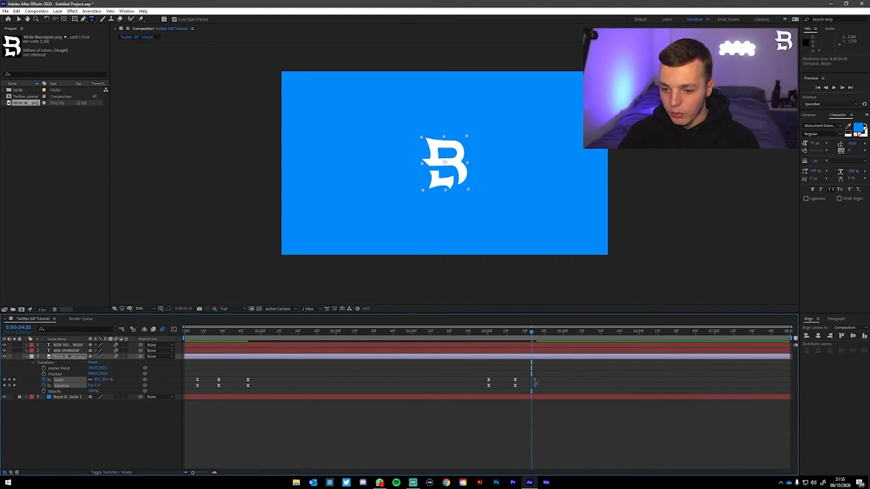
left_click(561, 362)
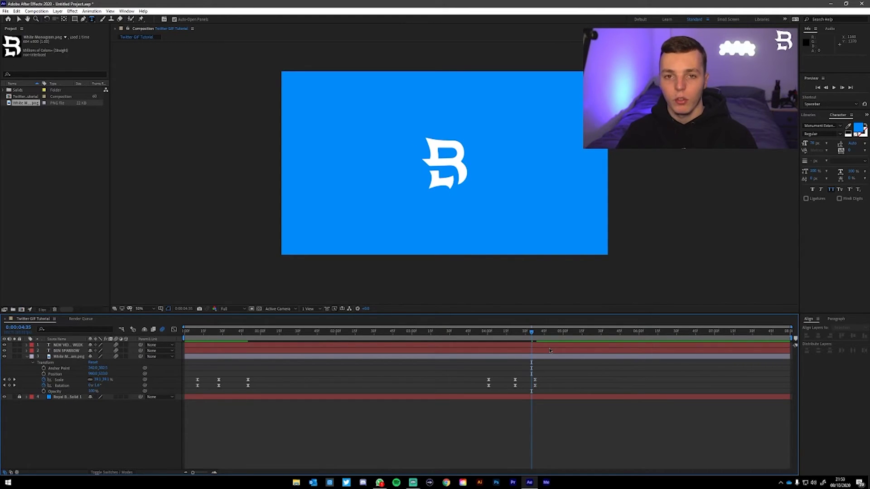
key("Home")
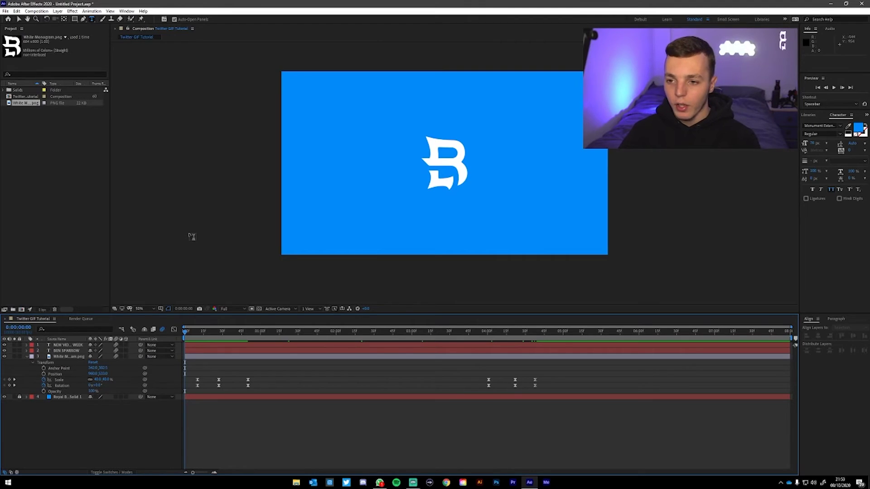
key("space")
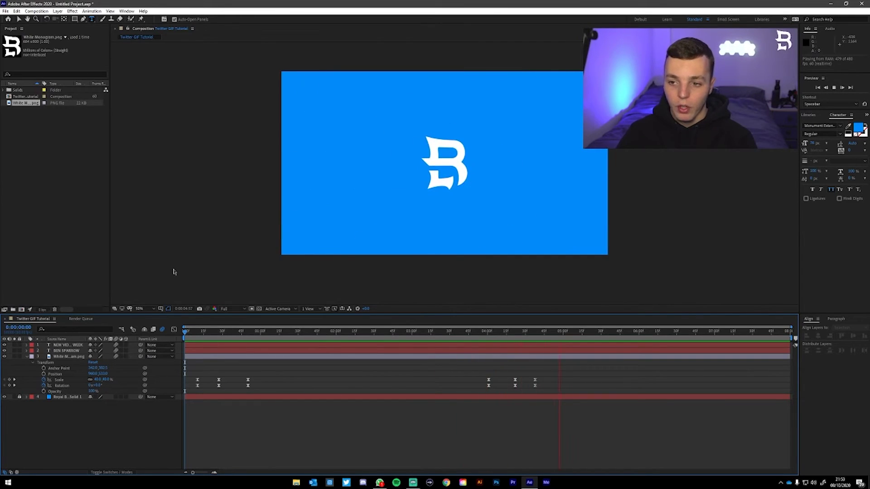
key("space")
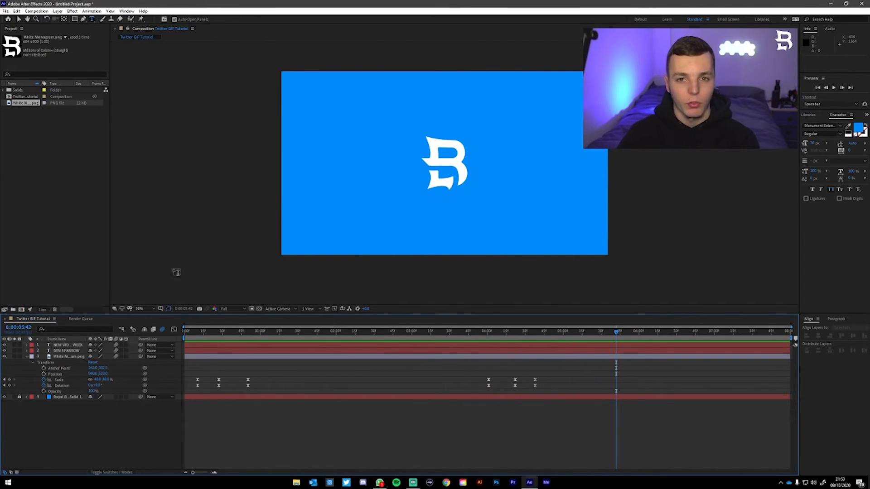
left_click_drag(617, 334, 639, 333)
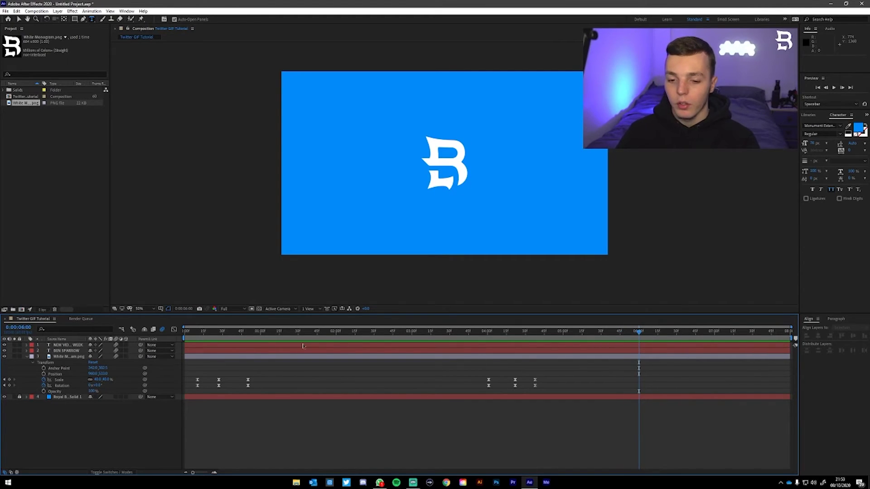
left_click_drag(641, 338, 453, 334)
key("space")
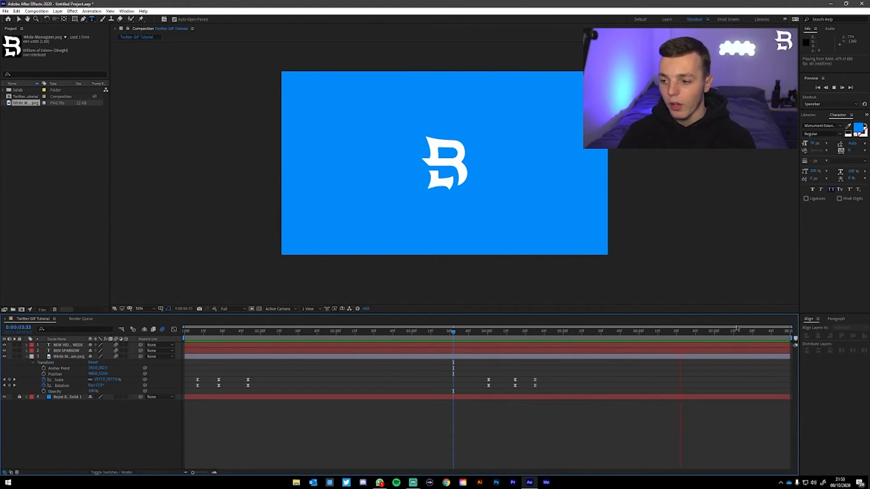
key("space")
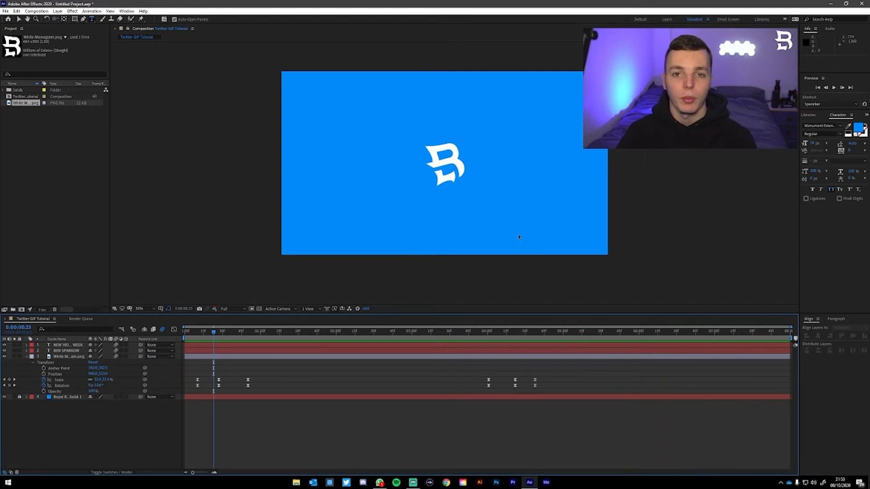
left_click_drag(553, 333, 639, 334)
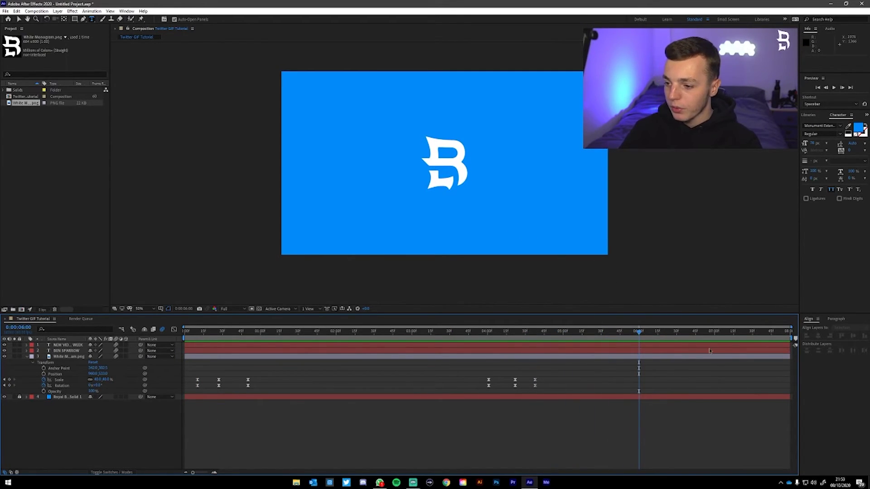
Step: End the work area at 0:00:06:00, trim the comp to it, and preview the result
left_click_drag(791, 338, 638, 345)
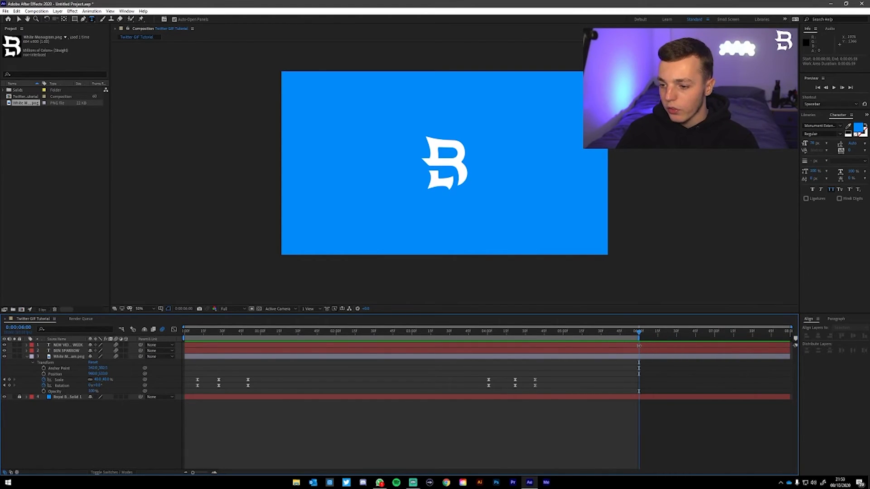
right_click(548, 339)
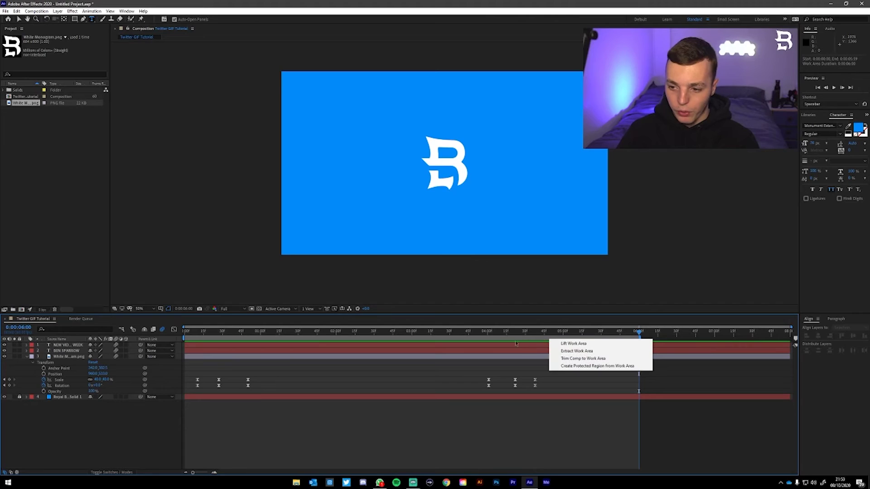
left_click(598, 359)
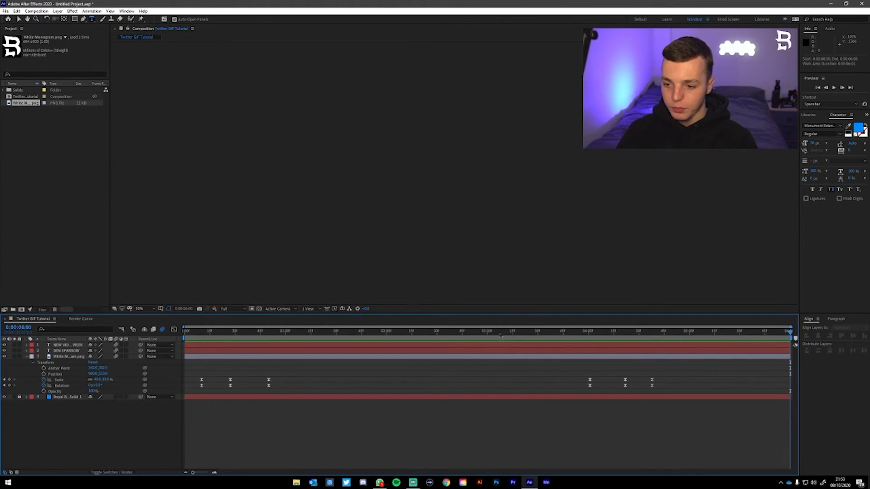
key("space")
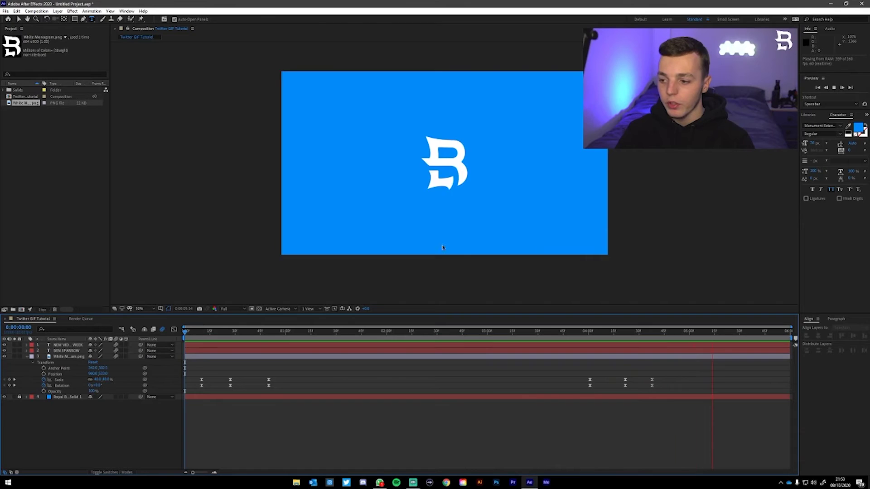
key("space")
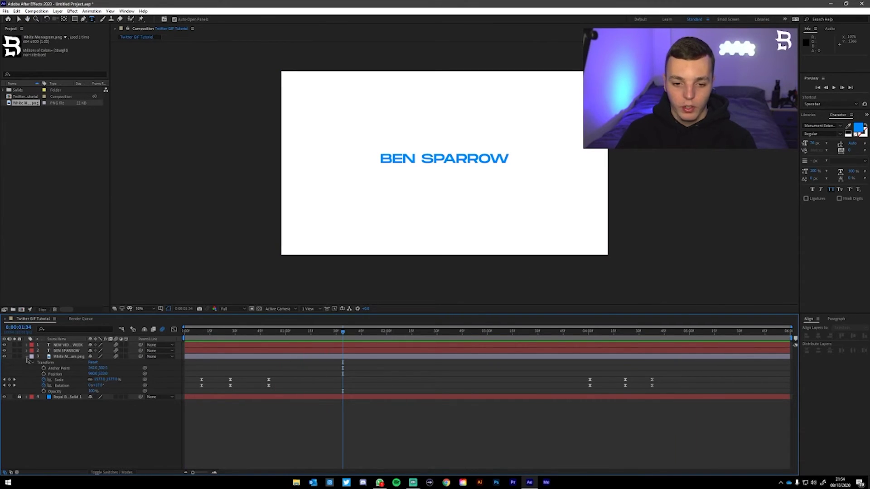
left_click(26, 357)
Step: Overwrite TWITTER GIF TUTORIAL.aep on the Desktop with the project, then launch Media Encoder
key("ctrl+s")
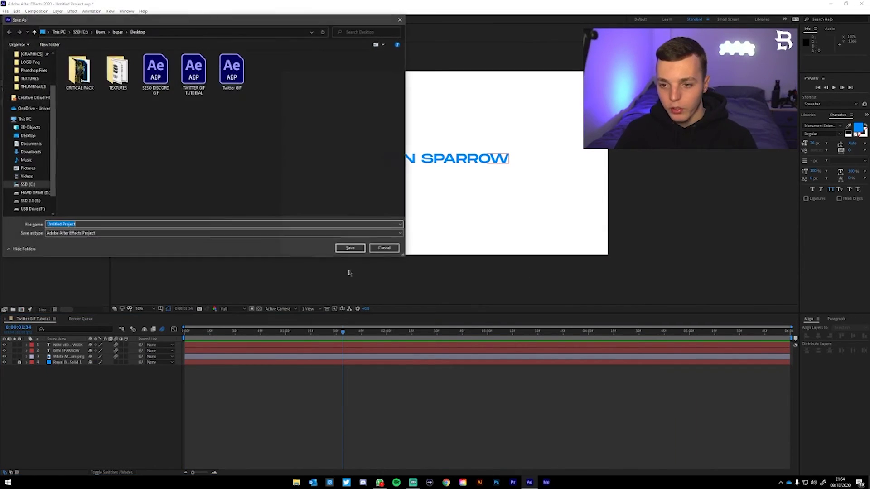
left_click(200, 79)
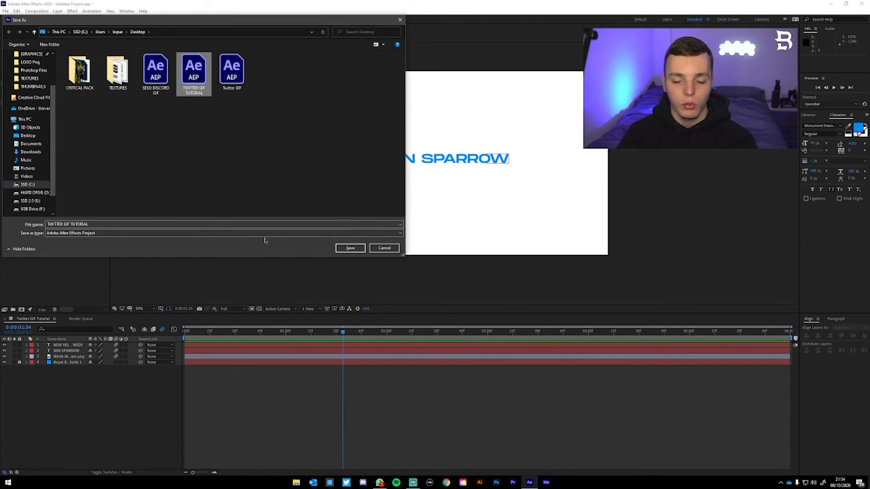
left_click(350, 248)
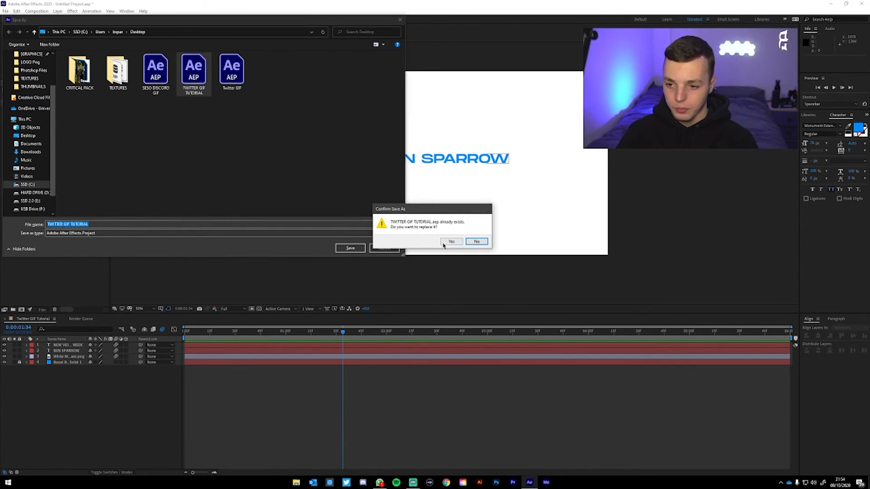
left_click(448, 242)
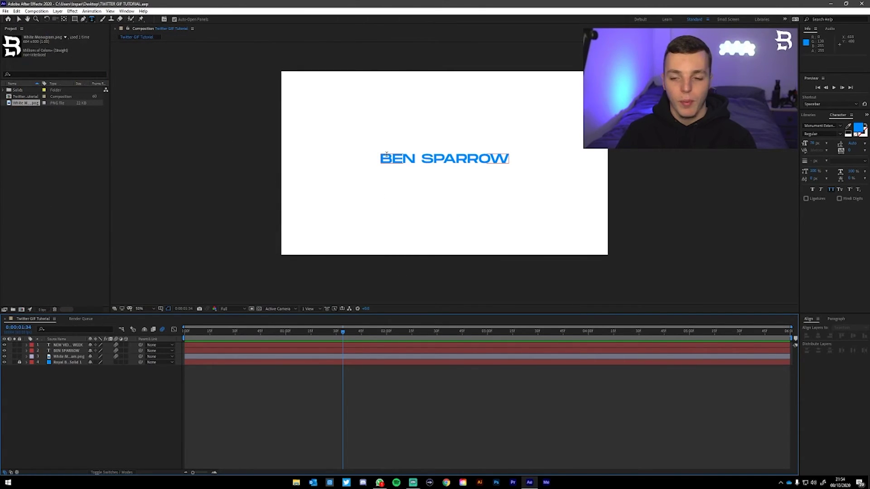
left_click(546, 483)
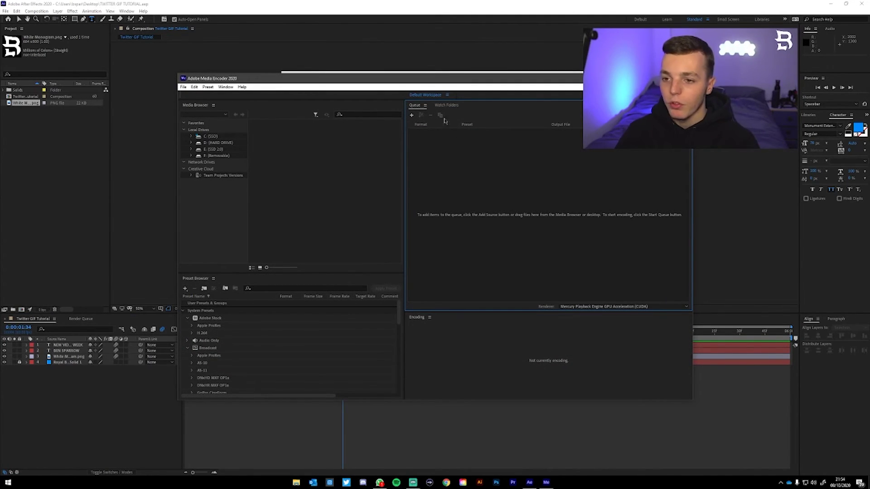
Step: Queue the Twitter GIF Tutorial composition from TWITTER GIF TUTORIAL.aep in Media Encoder
left_click(412, 116)
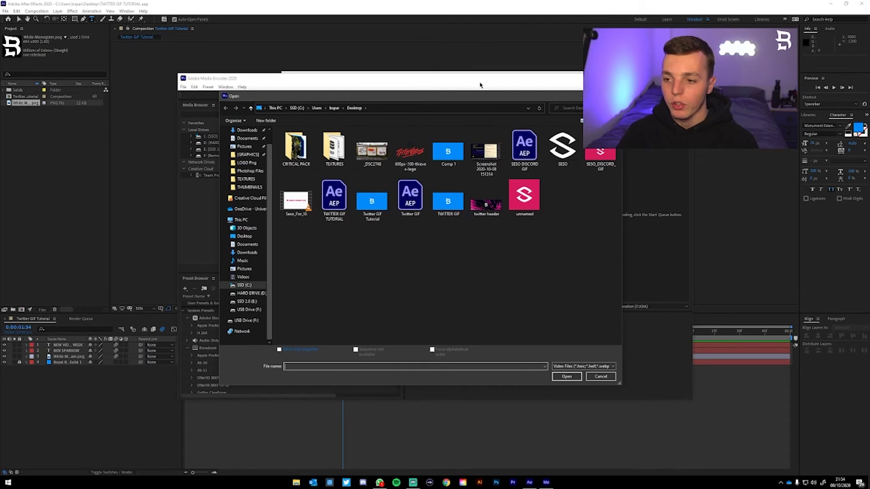
left_click(347, 210)
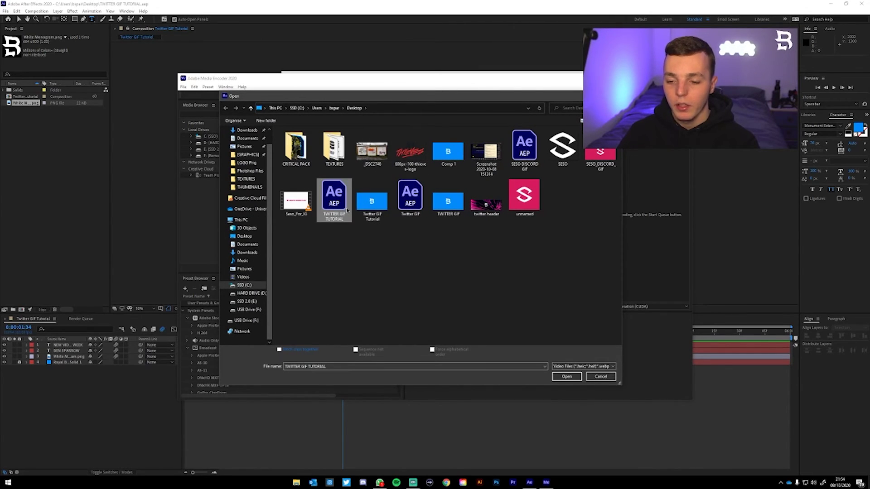
left_click(567, 377)
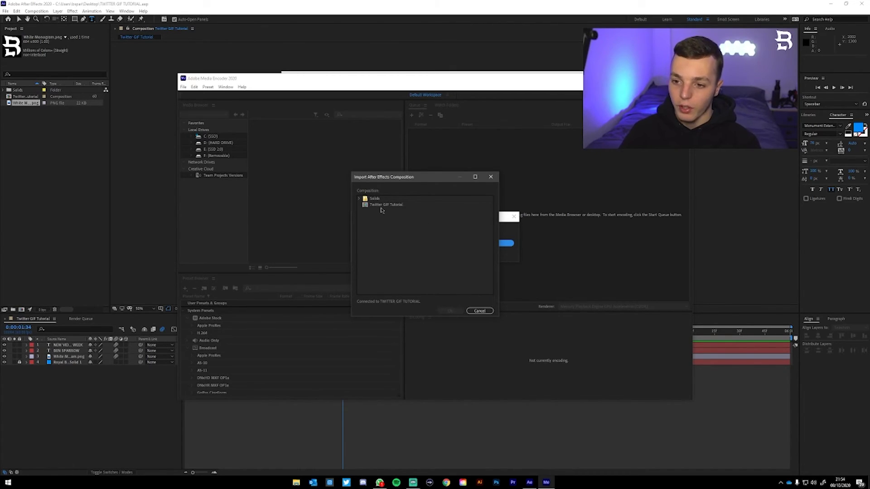
left_click(398, 205)
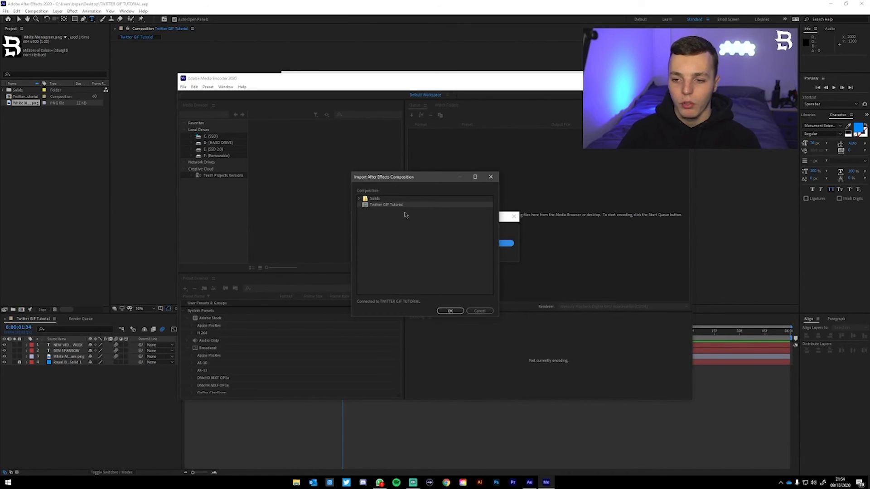
left_click(450, 310)
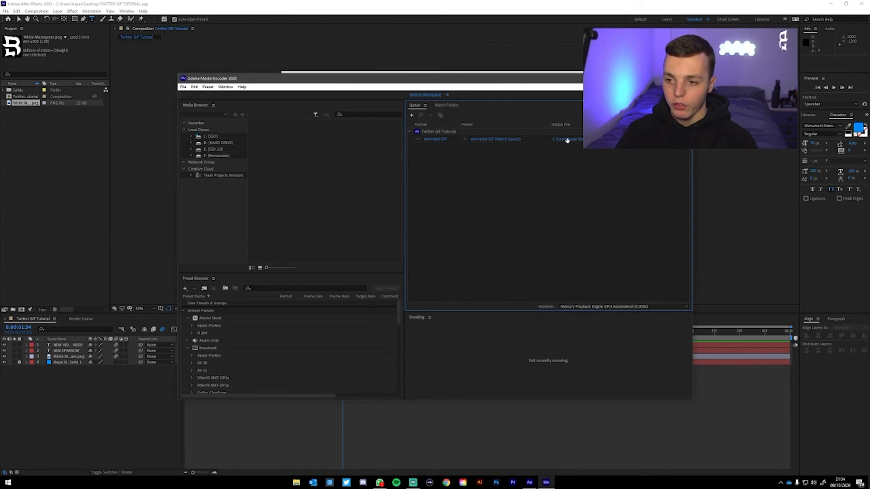
left_click(434, 141)
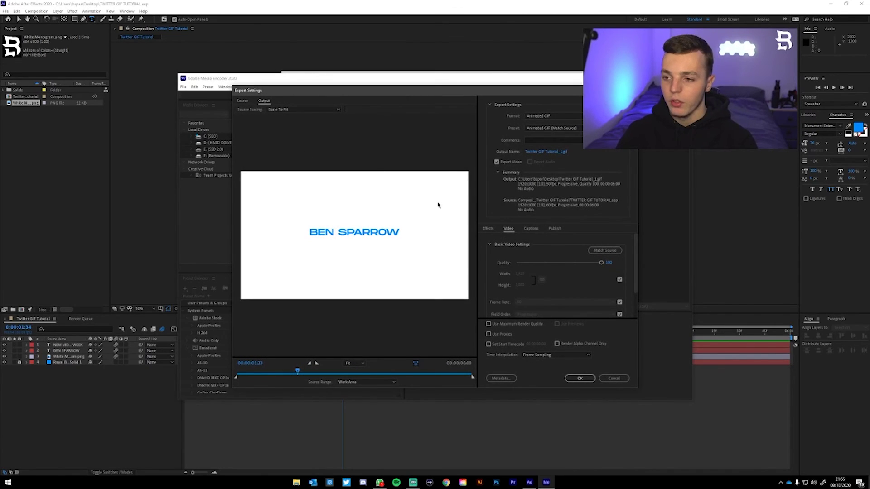
left_click(558, 116)
left_click(571, 138)
left_click(581, 126)
left_click(573, 141)
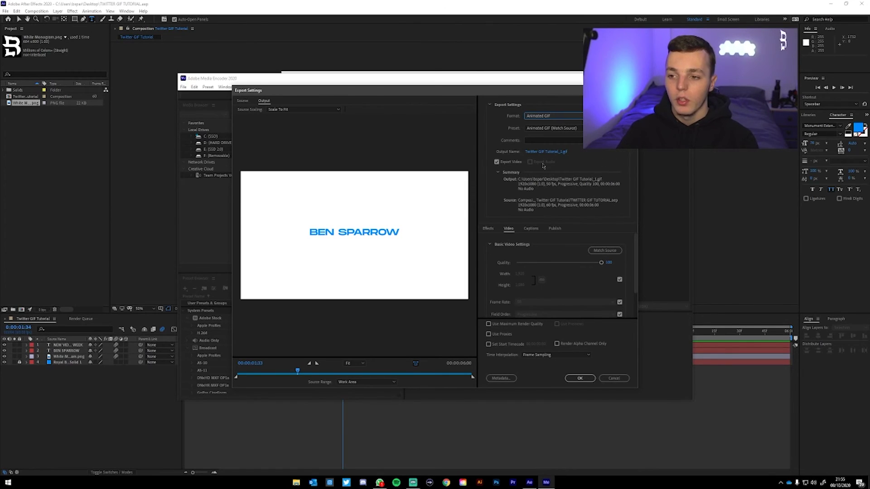
scroll(597, 238, "down", 2)
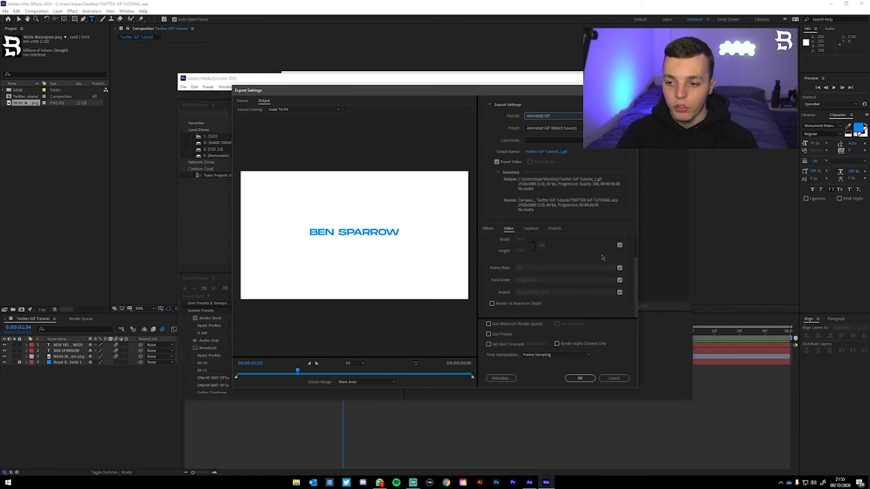
left_click(579, 378)
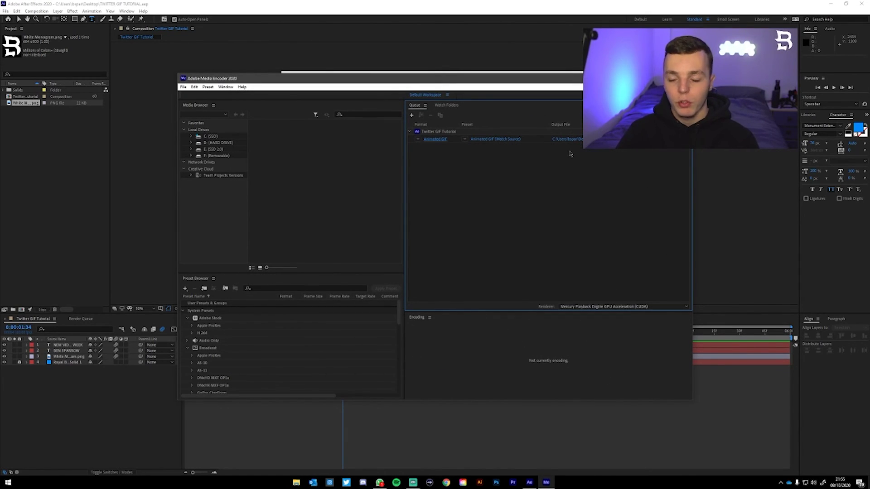
Step: Output the GIF as Twitter GIF Tutorial_1.gif on the Desktop and start the queue
left_click(579, 140)
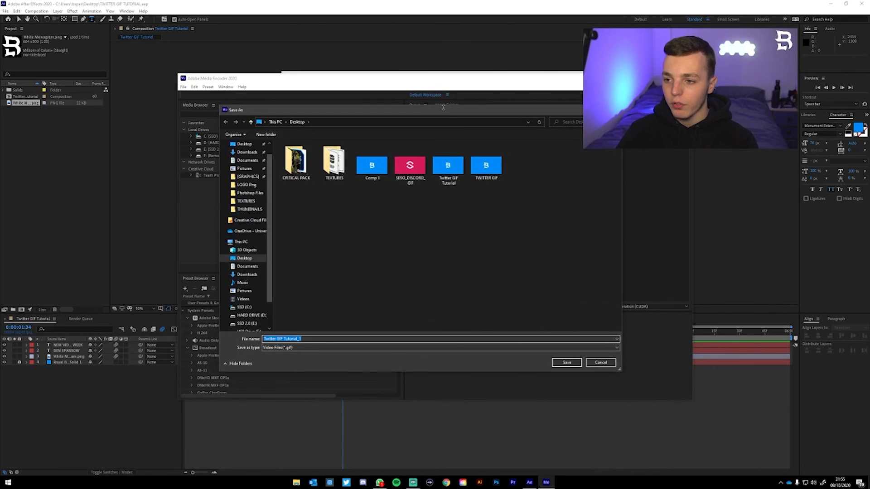
left_click_drag(360, 120, 440, 89)
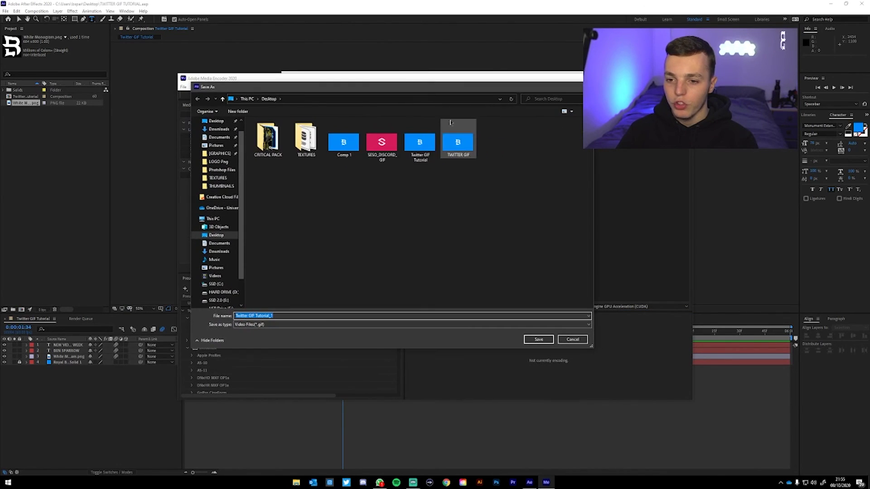
left_click(217, 122)
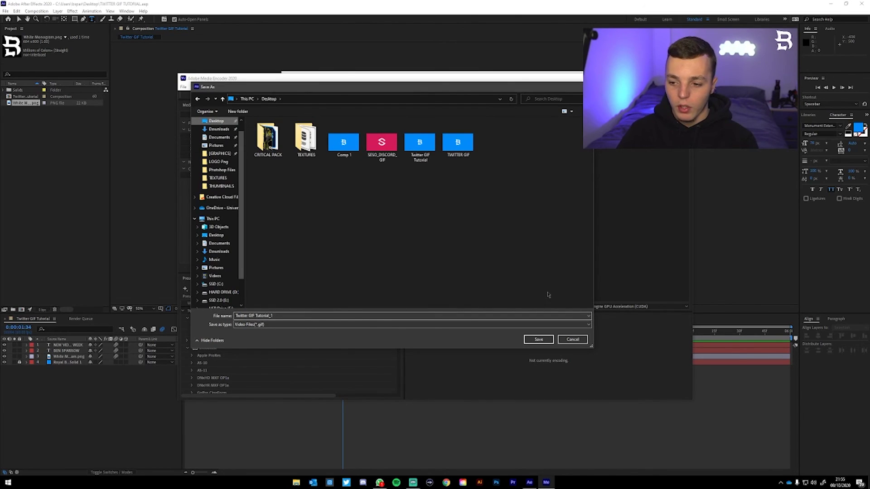
left_click(538, 339)
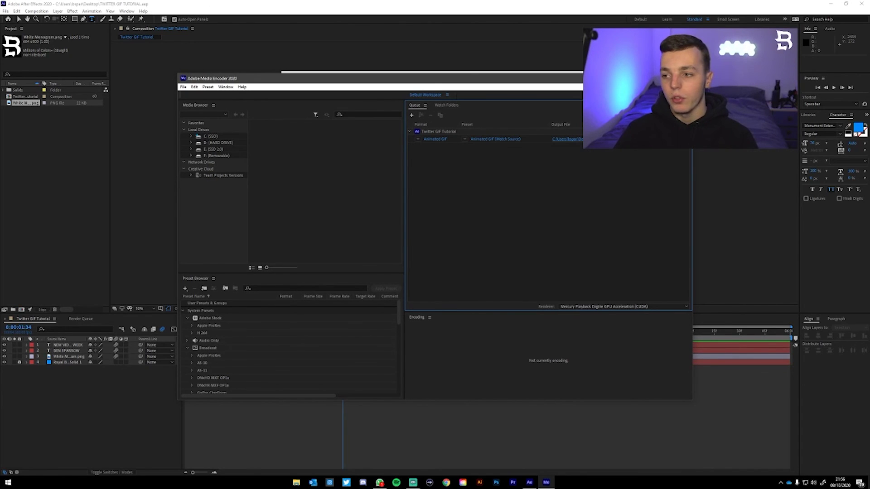
left_click(684, 115)
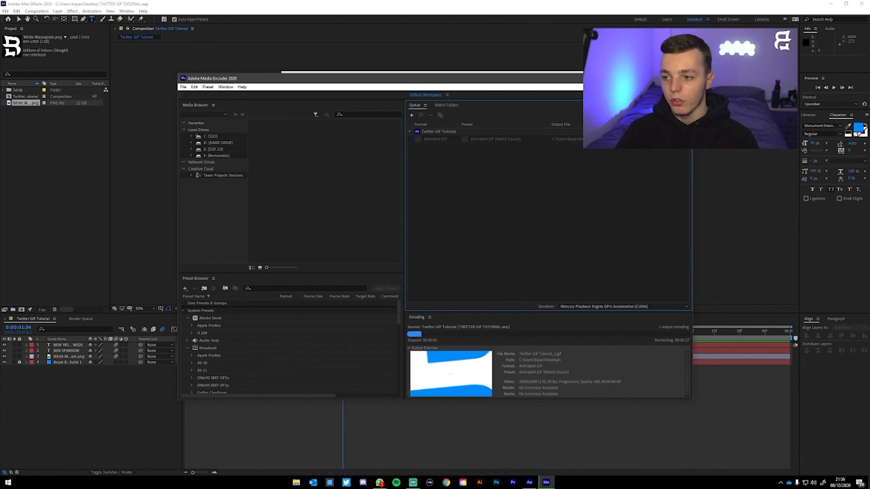